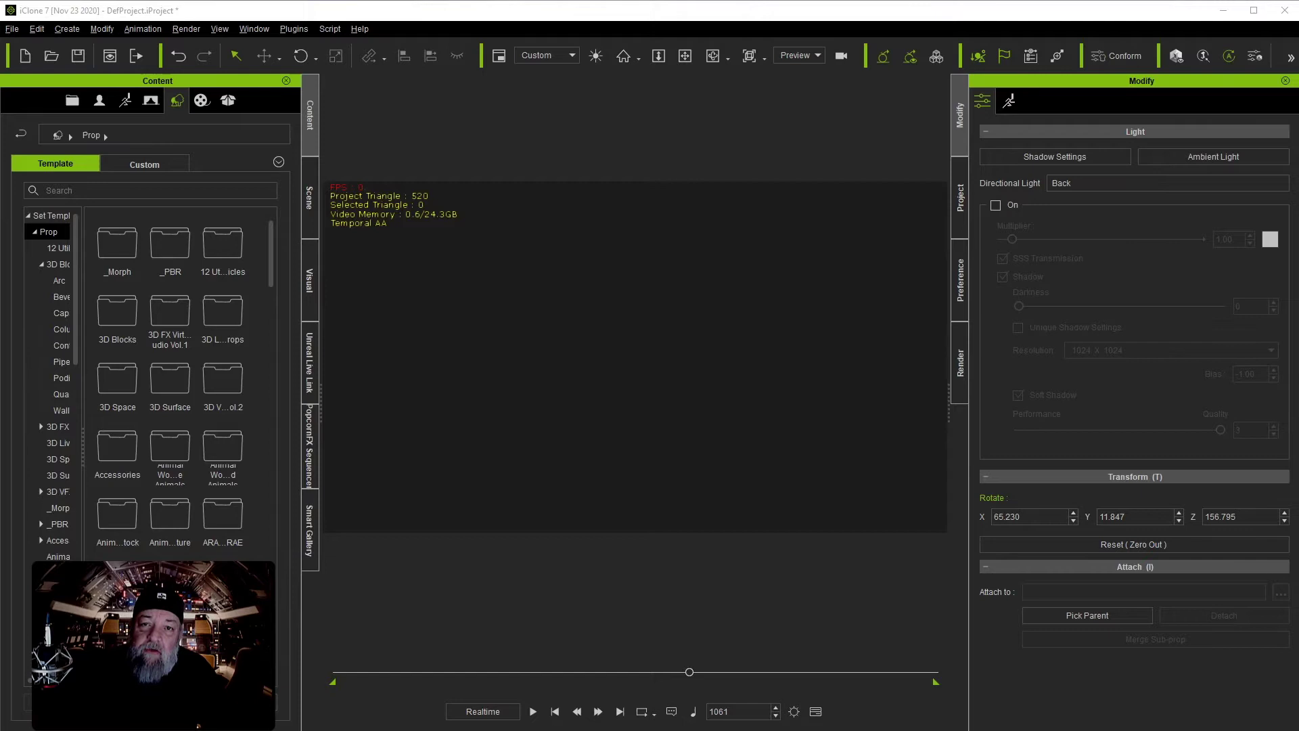
Load Floor_001, Wall_001, Wall_002 and Door_001 from the 3D Blocks Wall and Floor props.
click(420, 336)
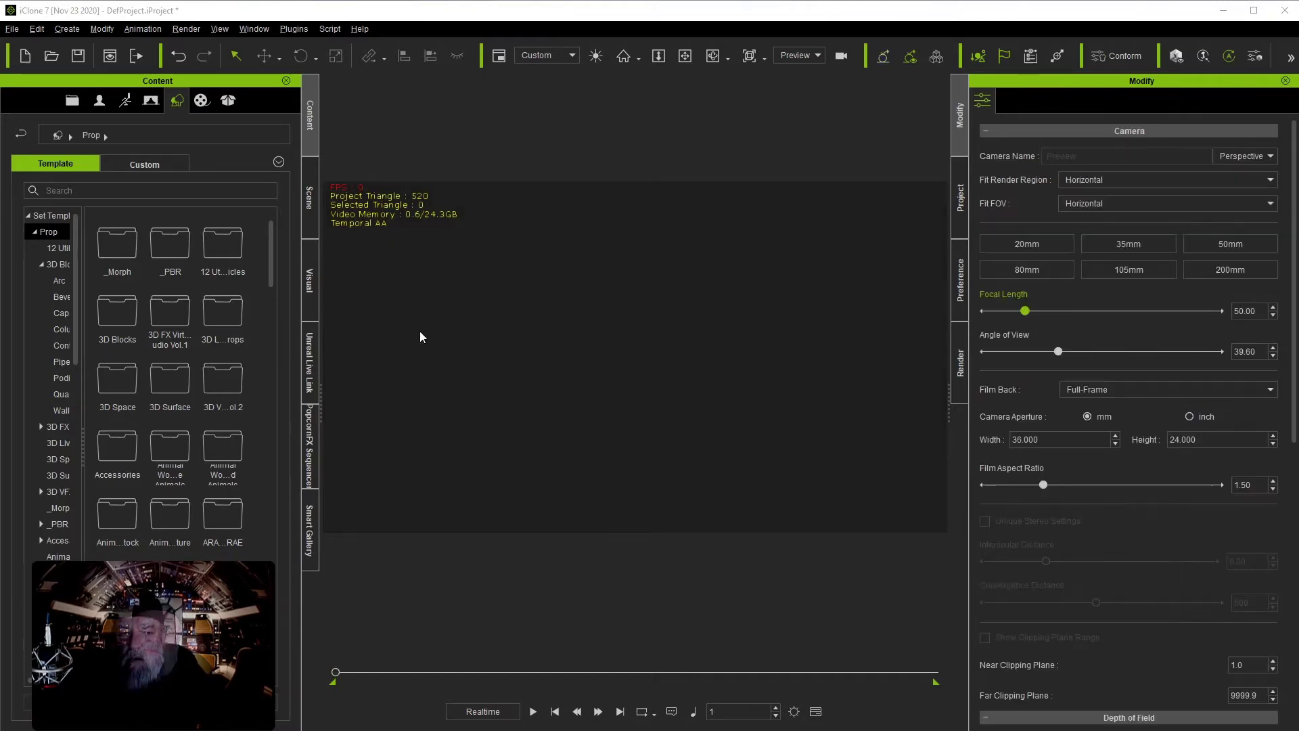
double_click(123, 315)
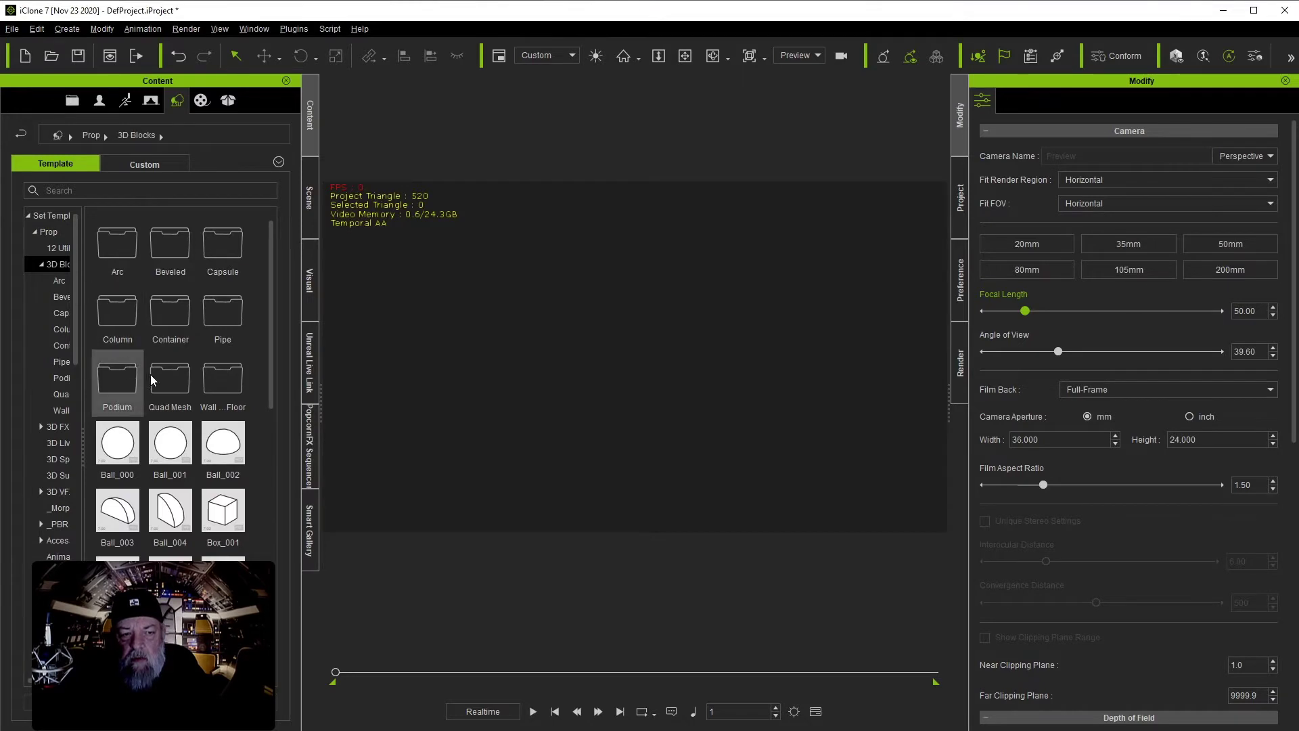
double_click(221, 392)
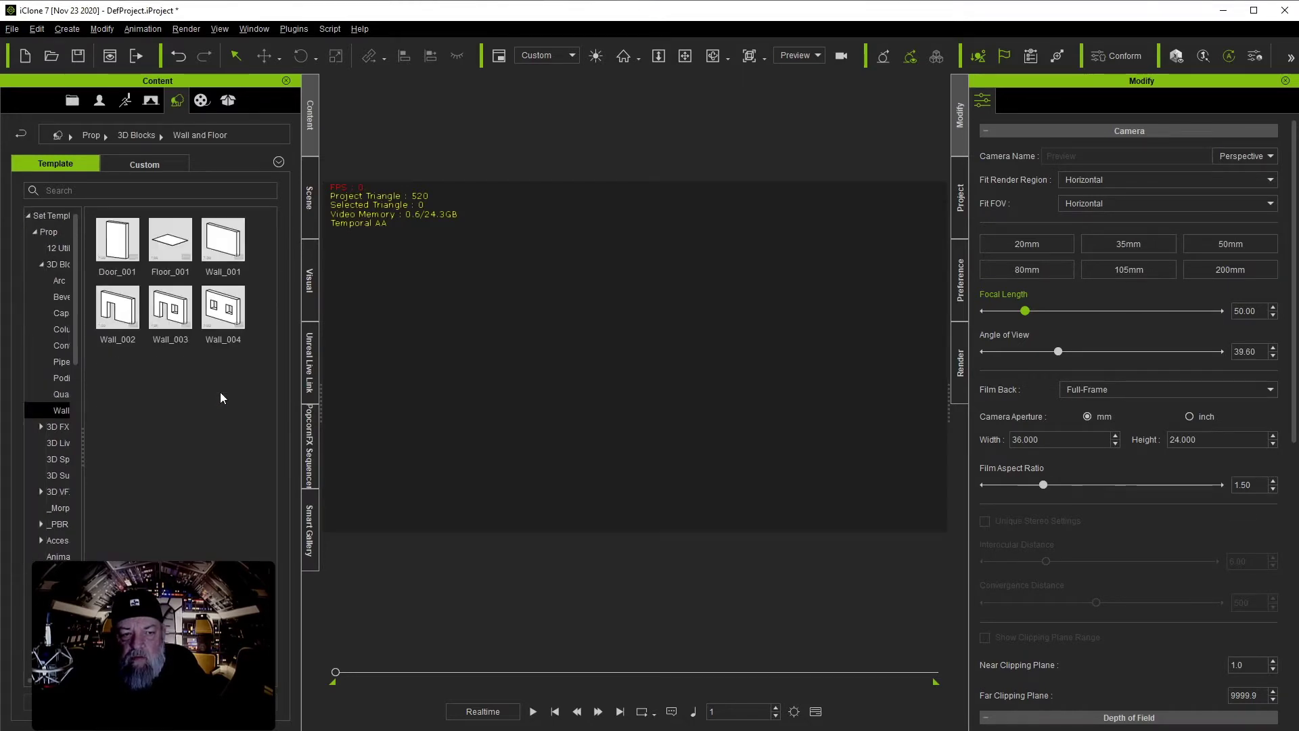
double_click(174, 245)
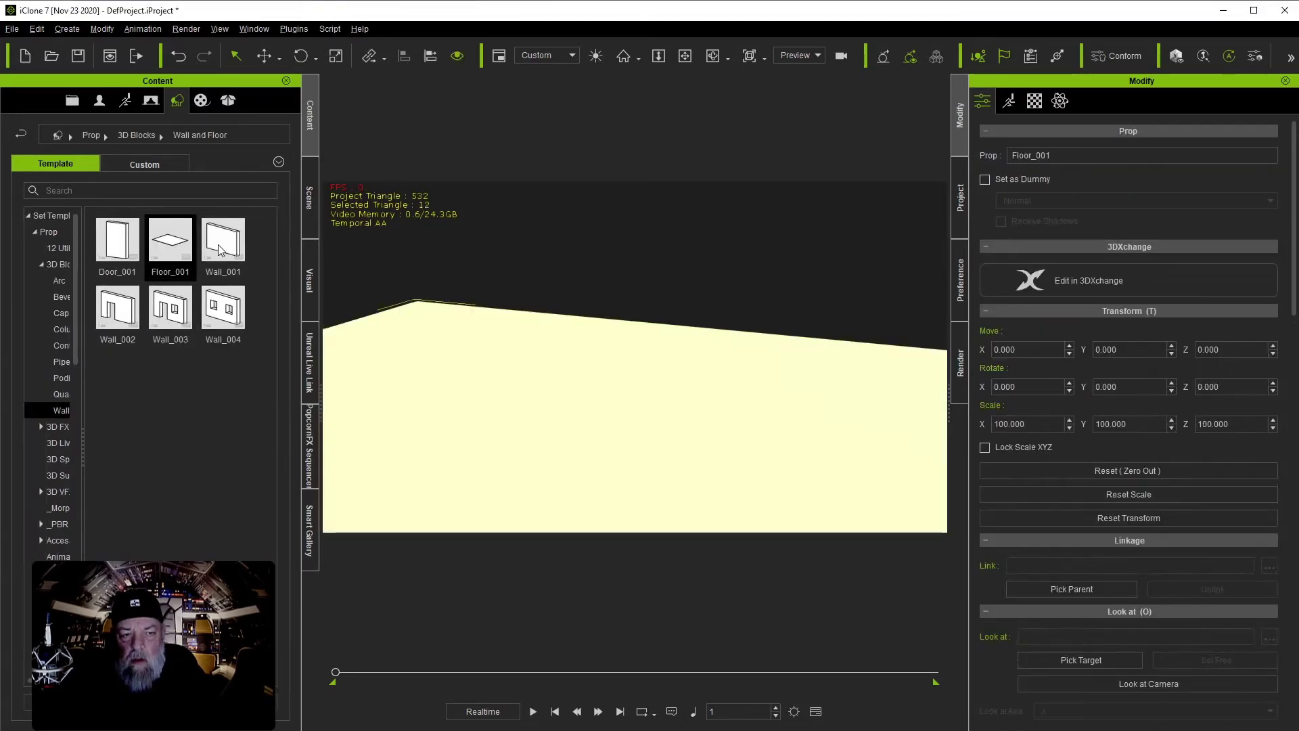
double_click(225, 245)
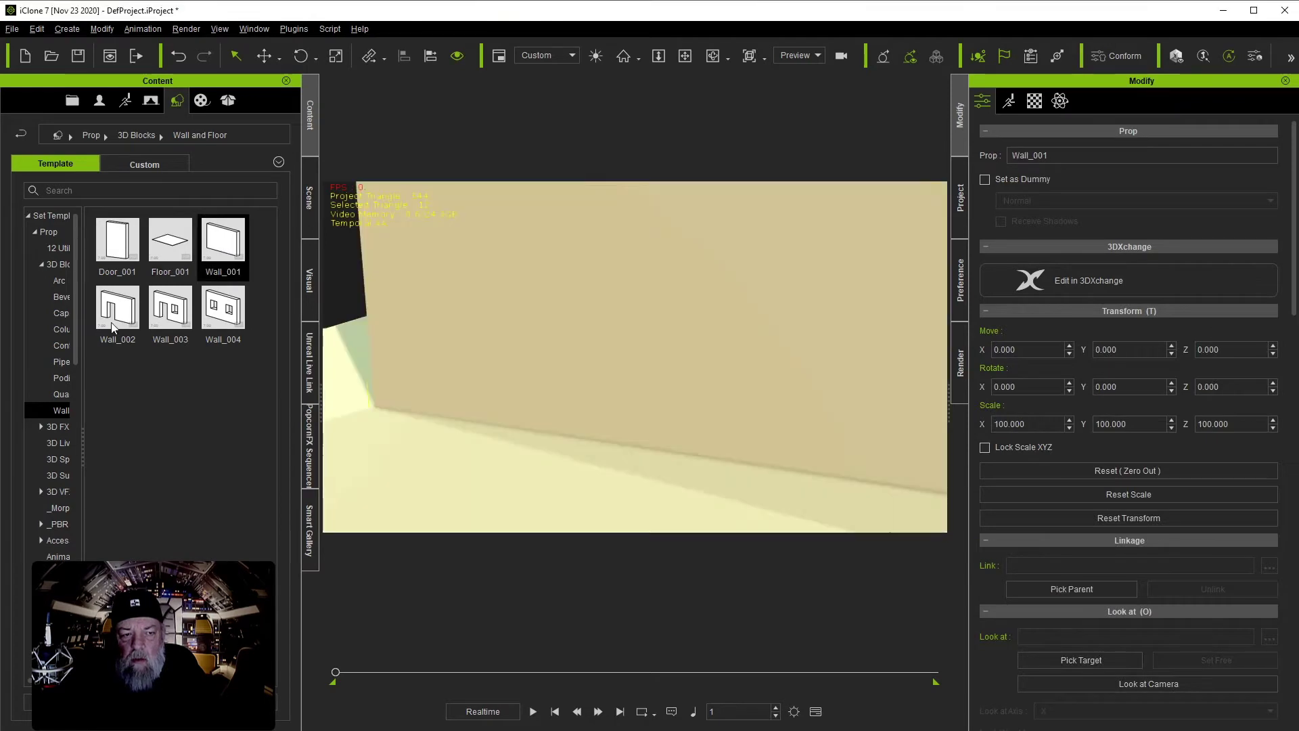
double_click(118, 320)
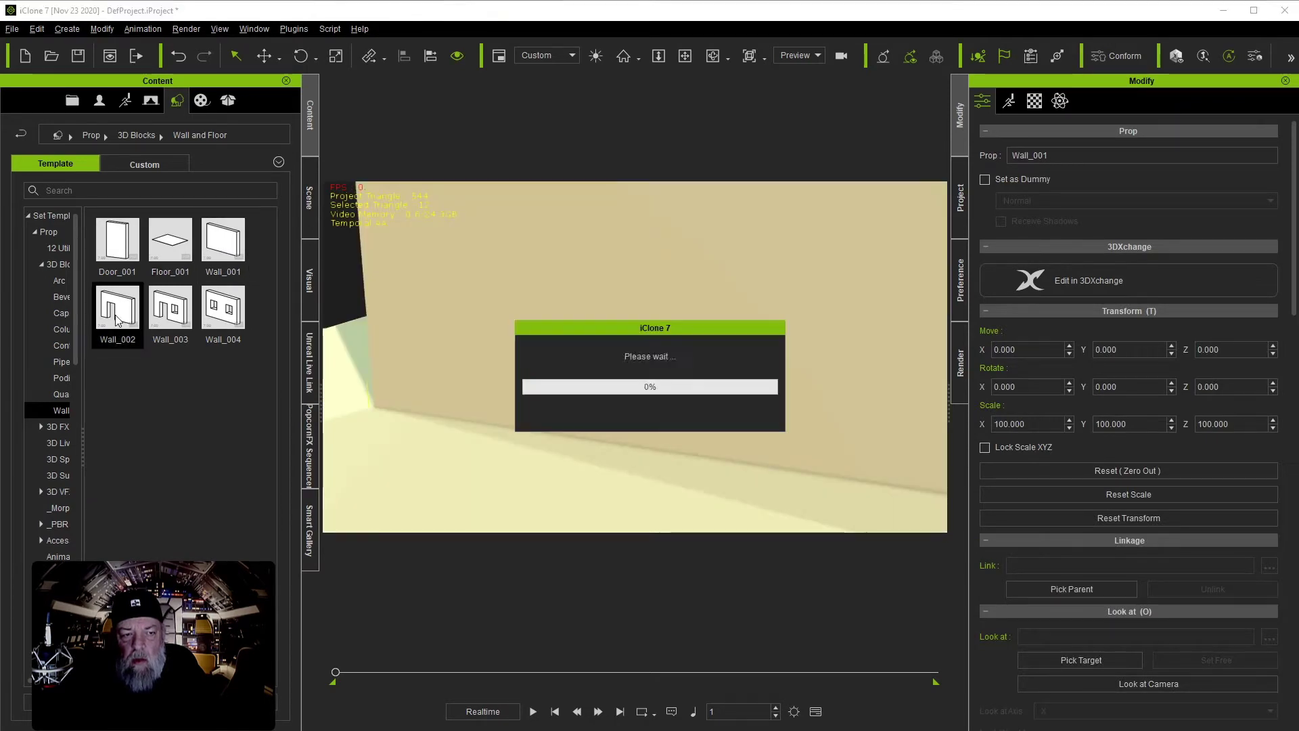
double_click(118, 242)
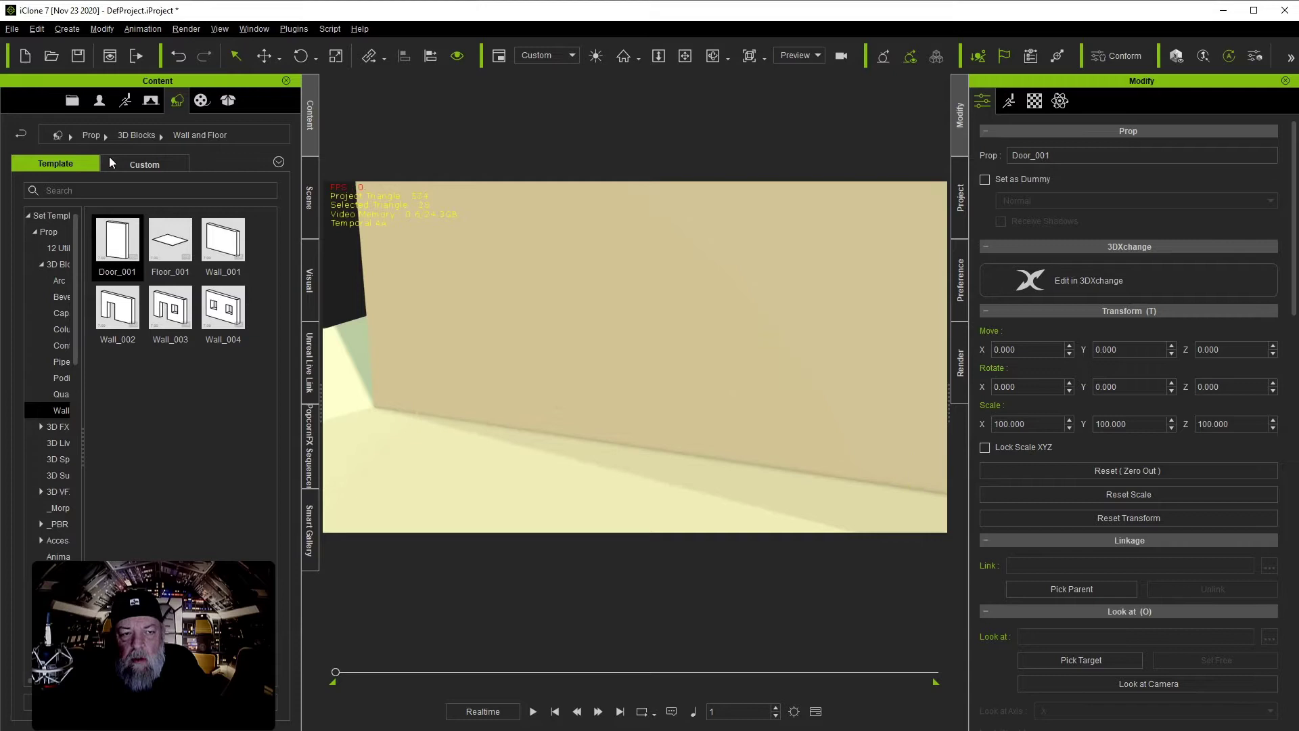
Pull the camera back and line Wall_001 and doorway wall Wall_002 up into one wall.
click(658, 56)
drag(643, 203, 571, 333)
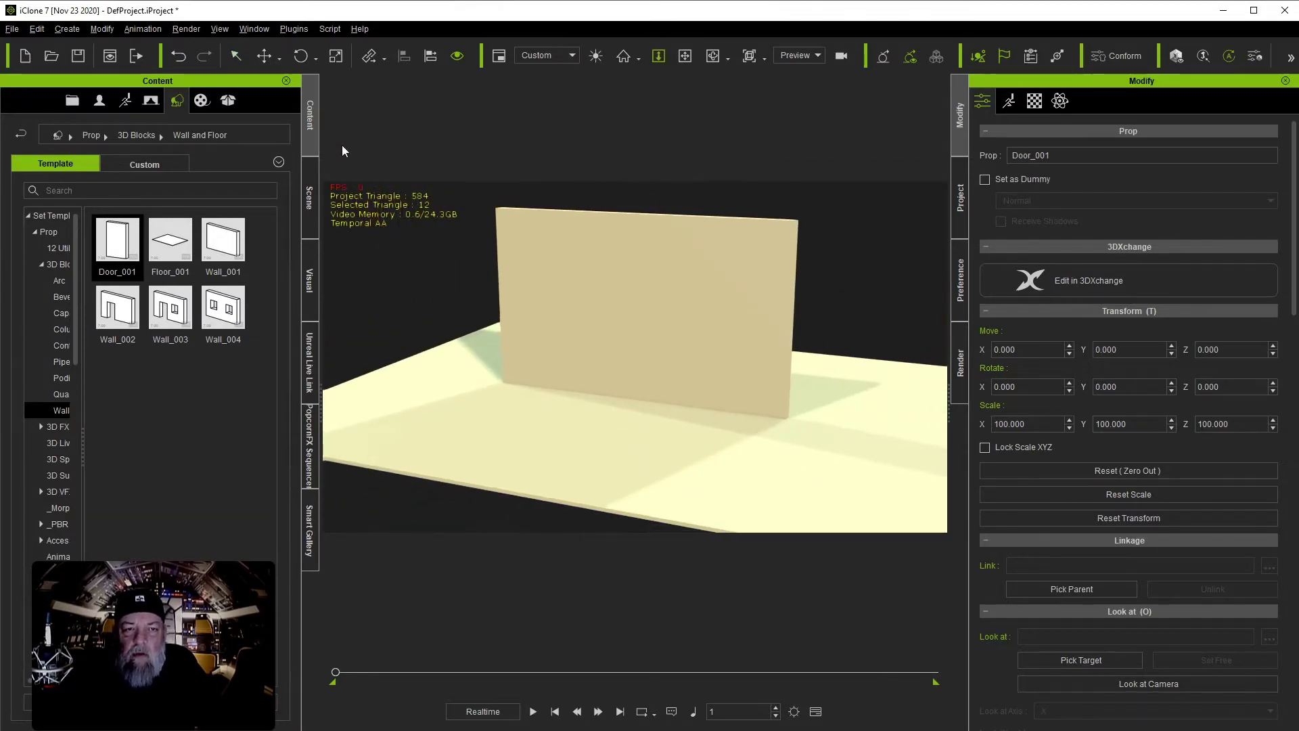
click(264, 58)
click(615, 316)
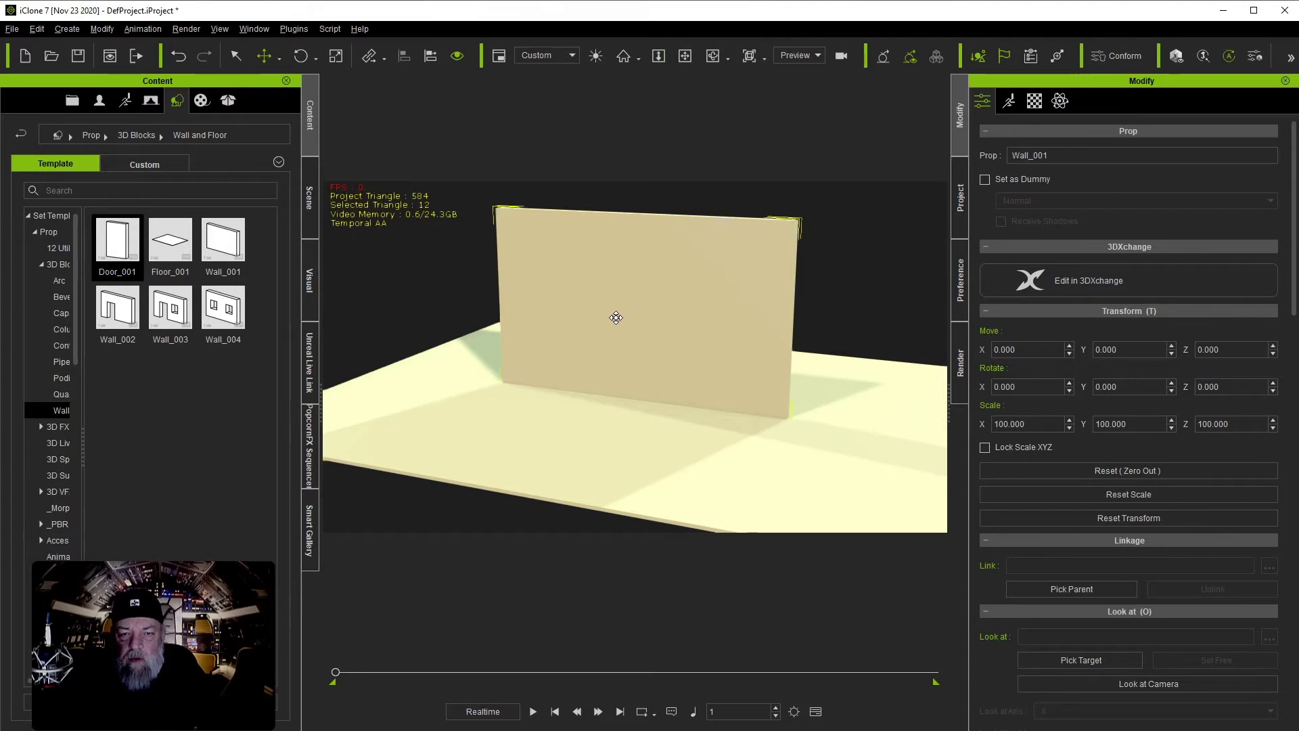
drag(621, 325, 415, 255)
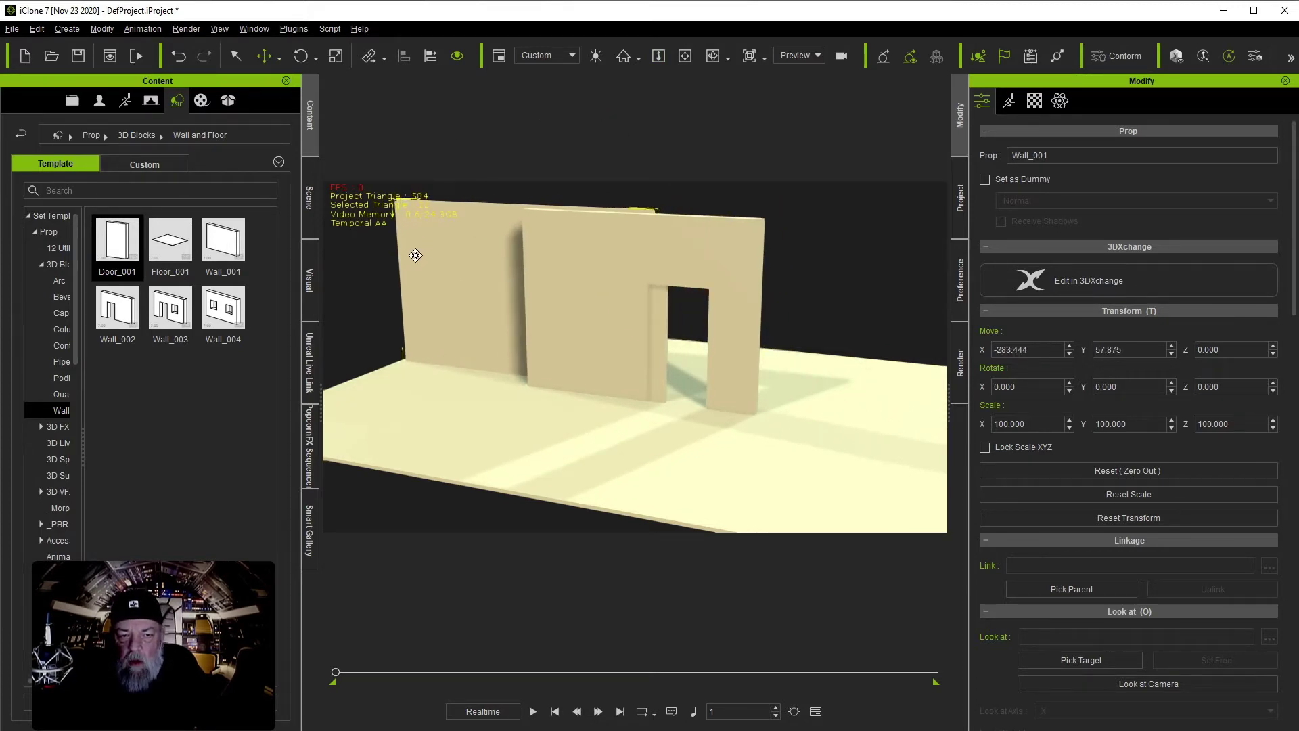
click(577, 328)
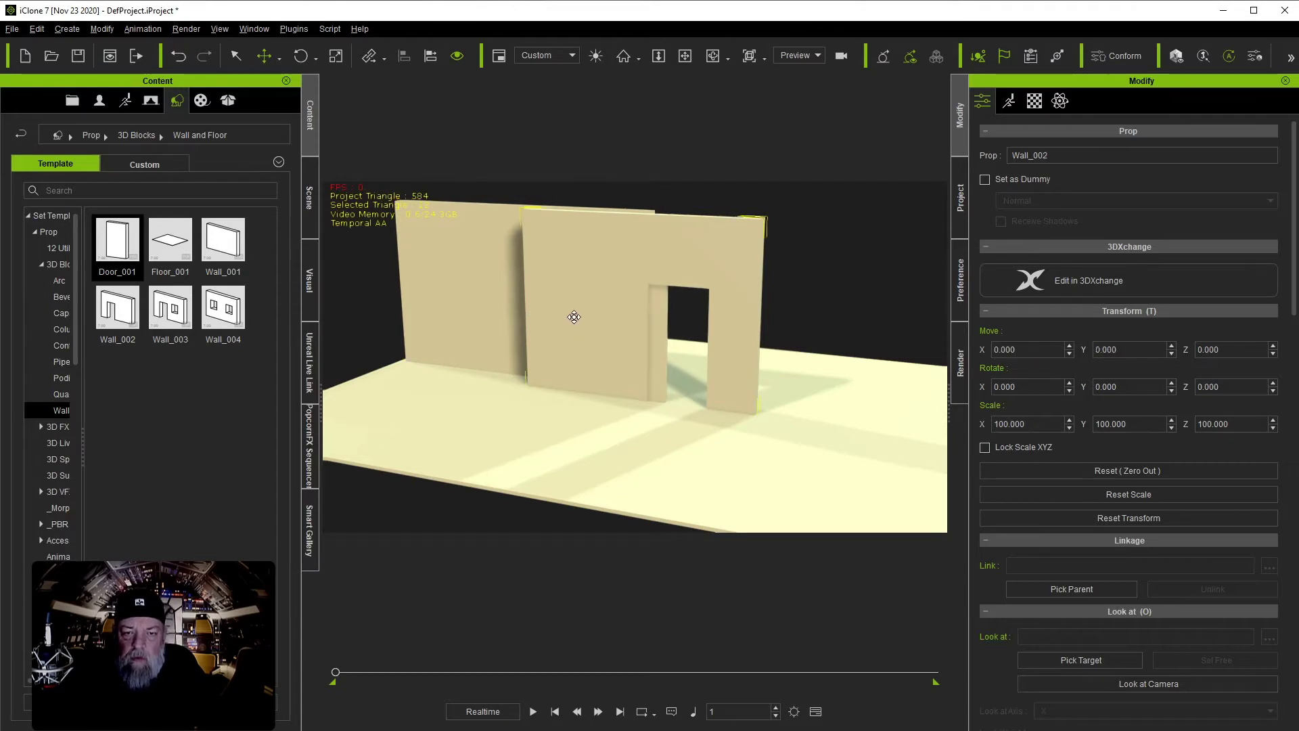
drag(577, 327, 734, 418)
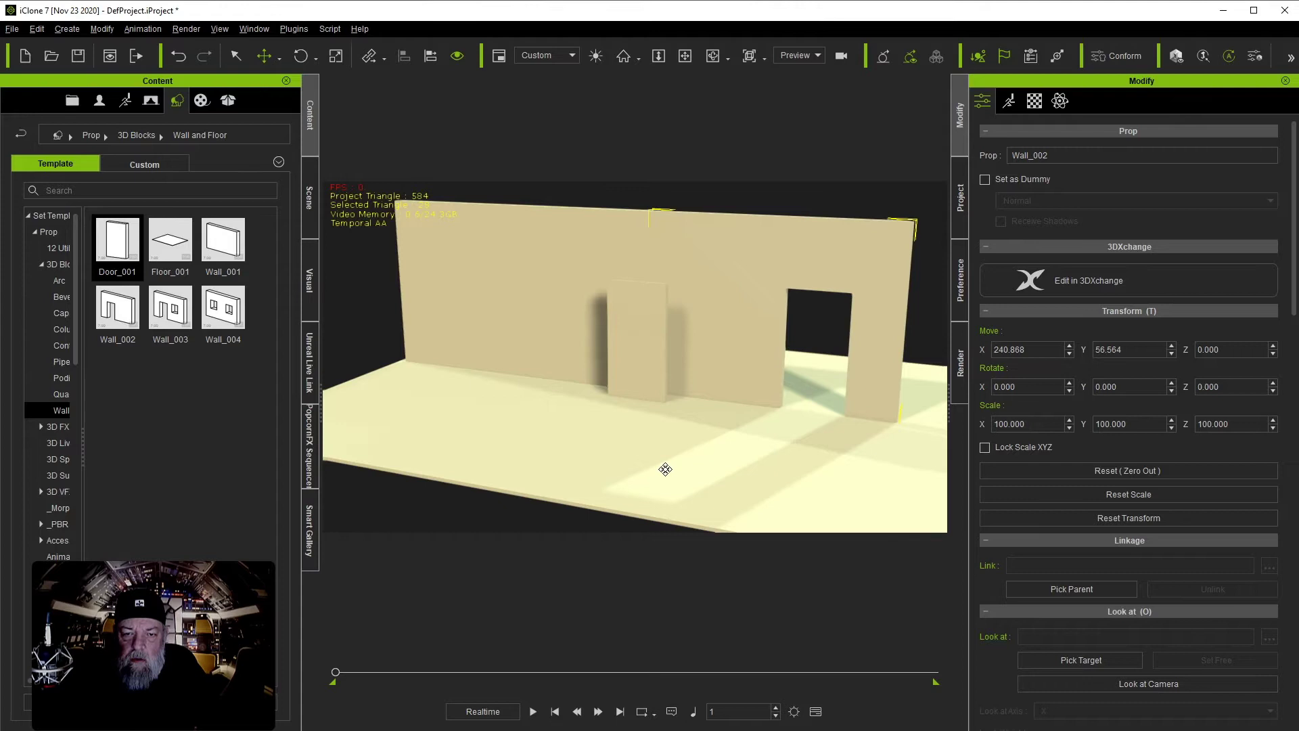
Shift the floor under the walls and narrow it slightly along X.
click(664, 467)
drag(659, 450, 619, 424)
key(r)
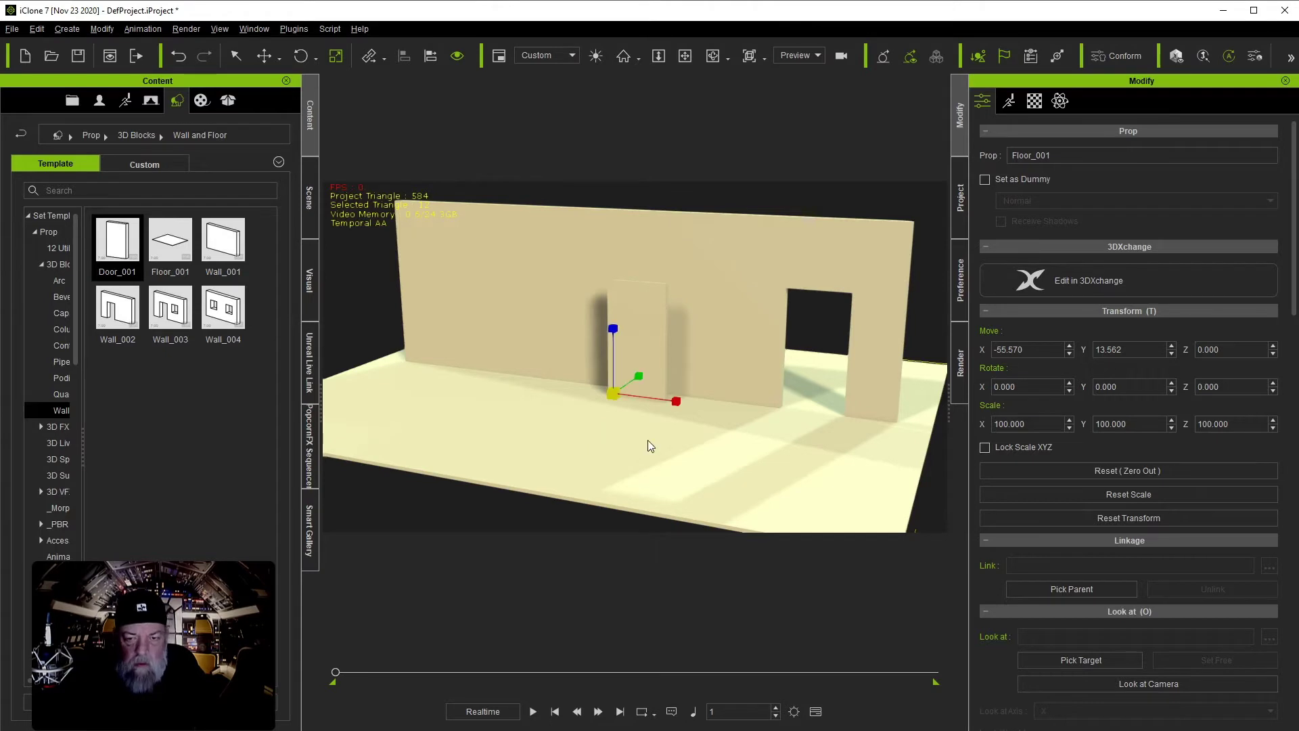
drag(676, 404, 663, 402)
Slide Door_001 right and back into the doorway wall's opening.
click(641, 332)
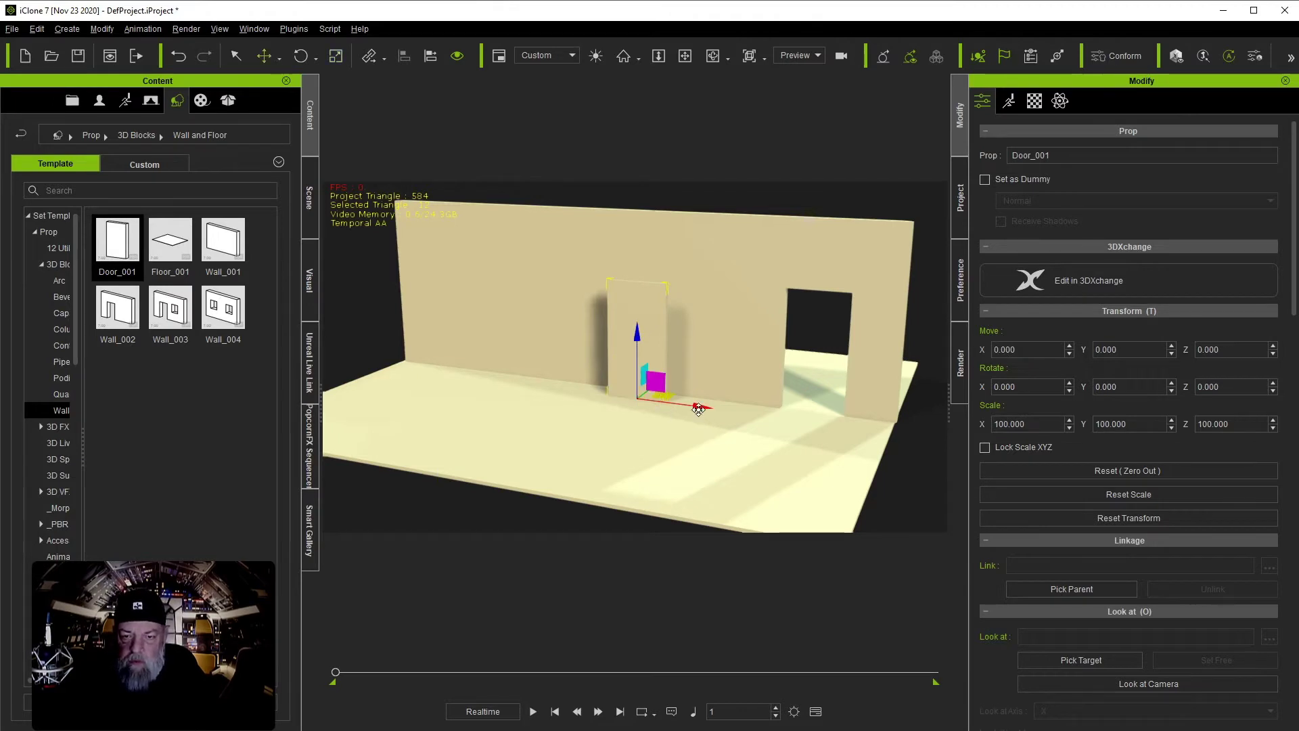
drag(701, 407, 851, 432)
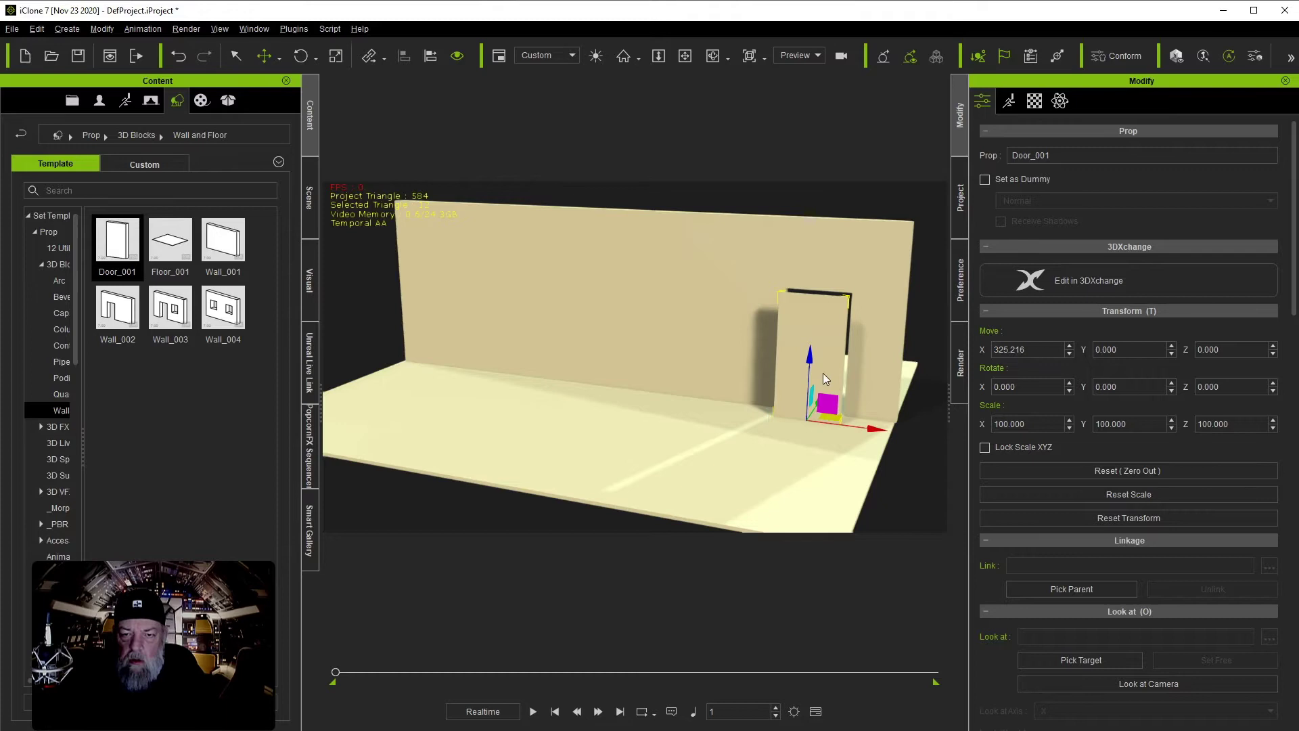
drag(810, 377, 833, 334)
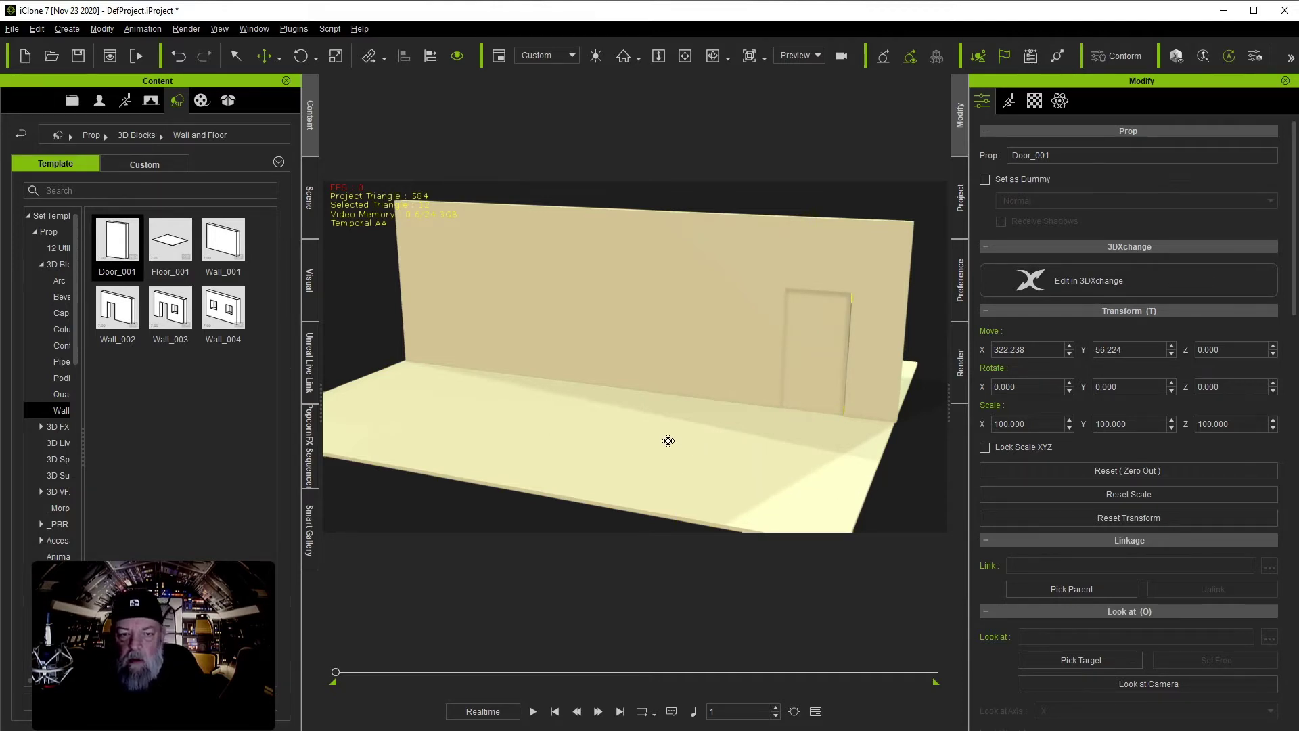
click(932, 459)
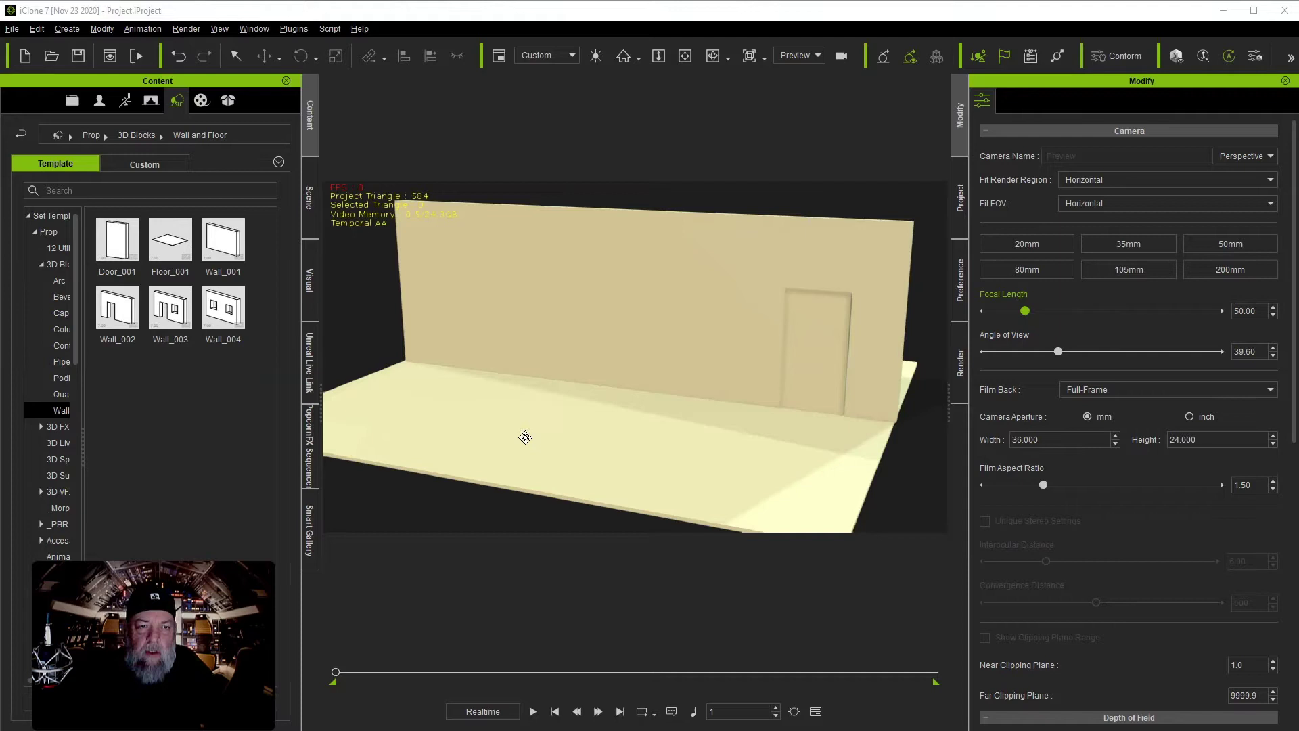
Apply Clothe01 to the floor as a PBR material with UV Tiling U set to 8.
click(201, 101)
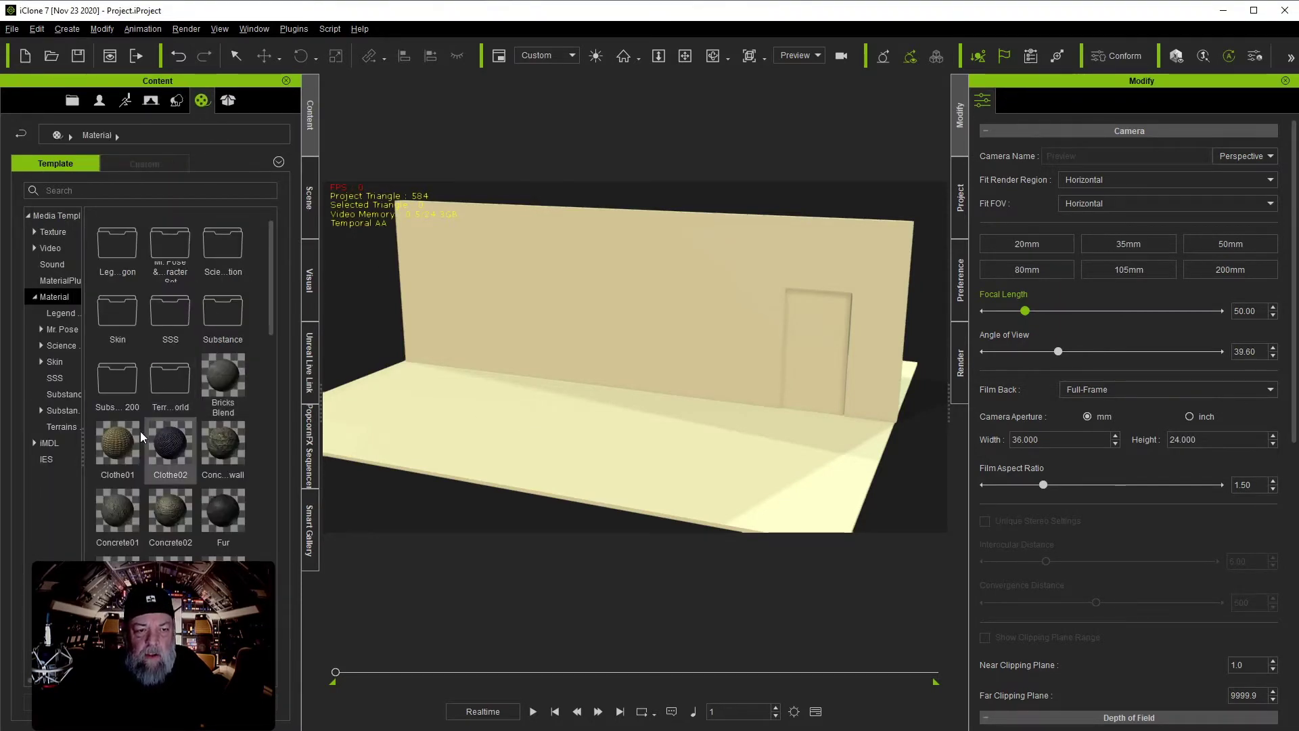
drag(117, 443, 608, 472)
click(1035, 101)
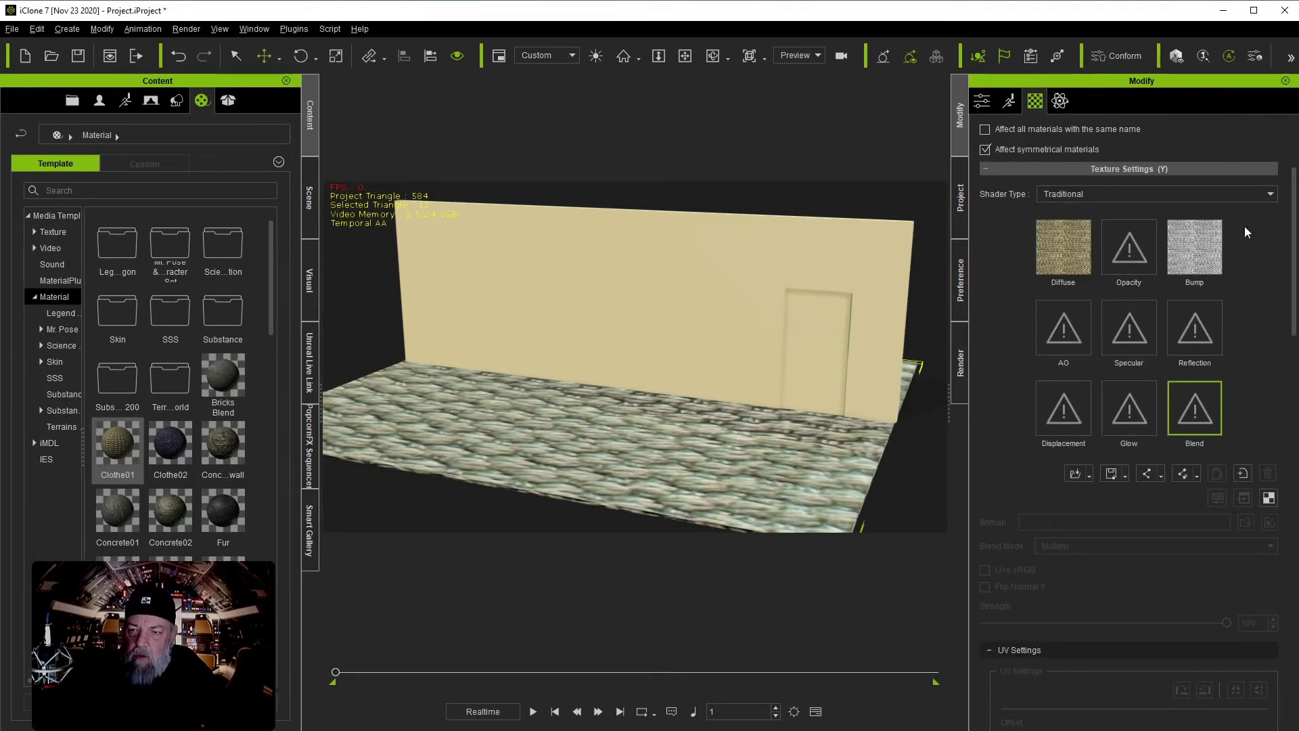
click(1132, 199)
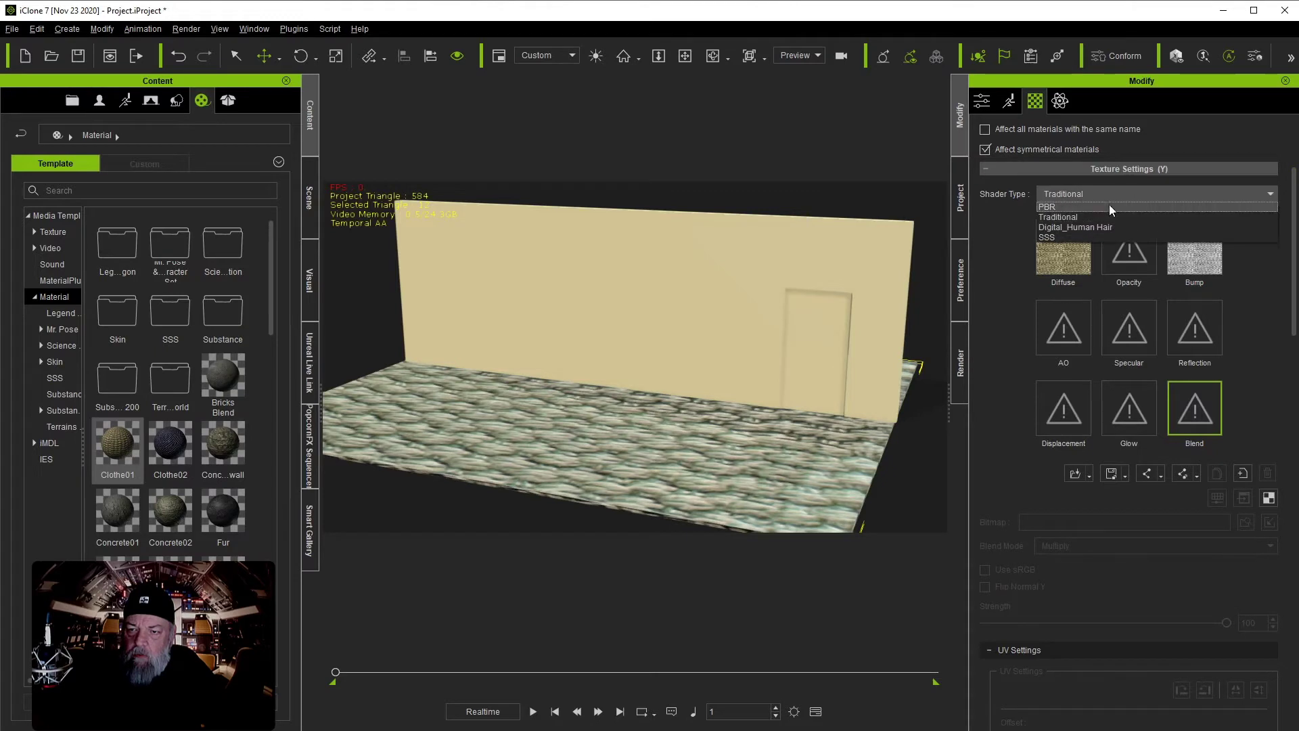
click(1054, 215)
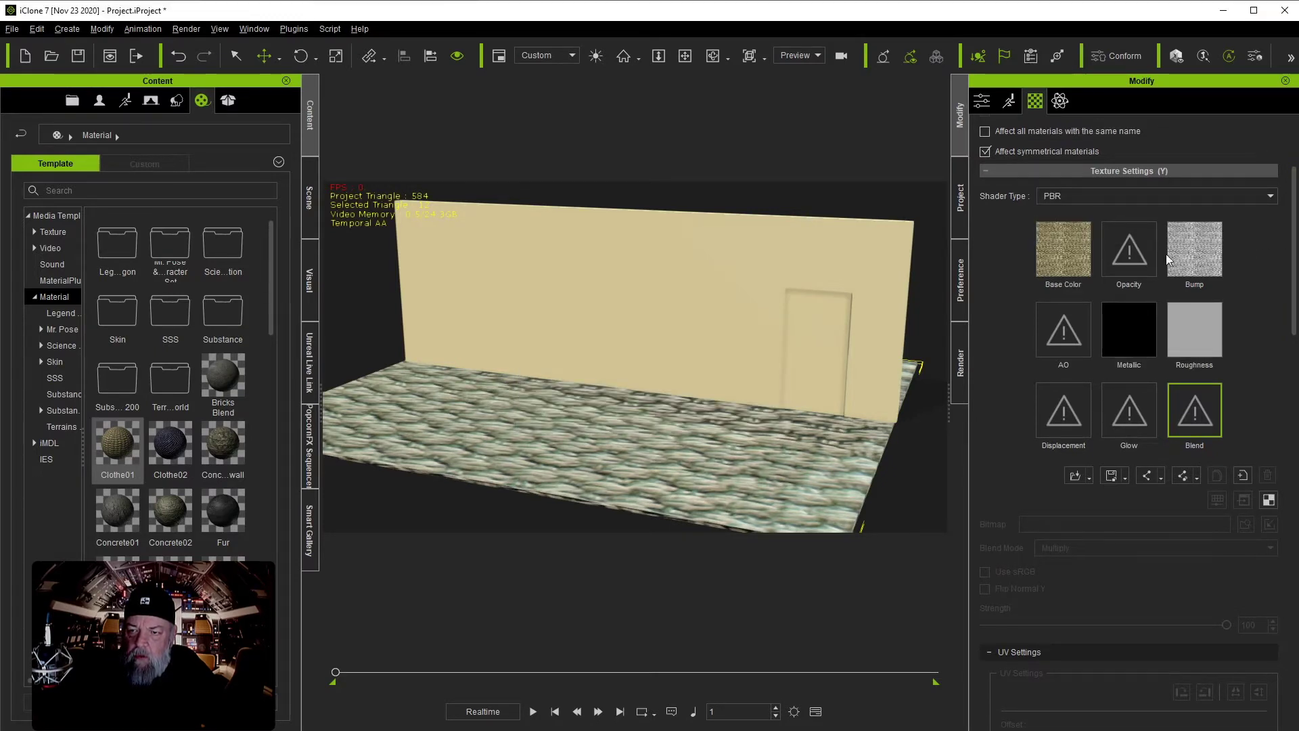
click(1060, 253)
drag(1294, 284, 1294, 374)
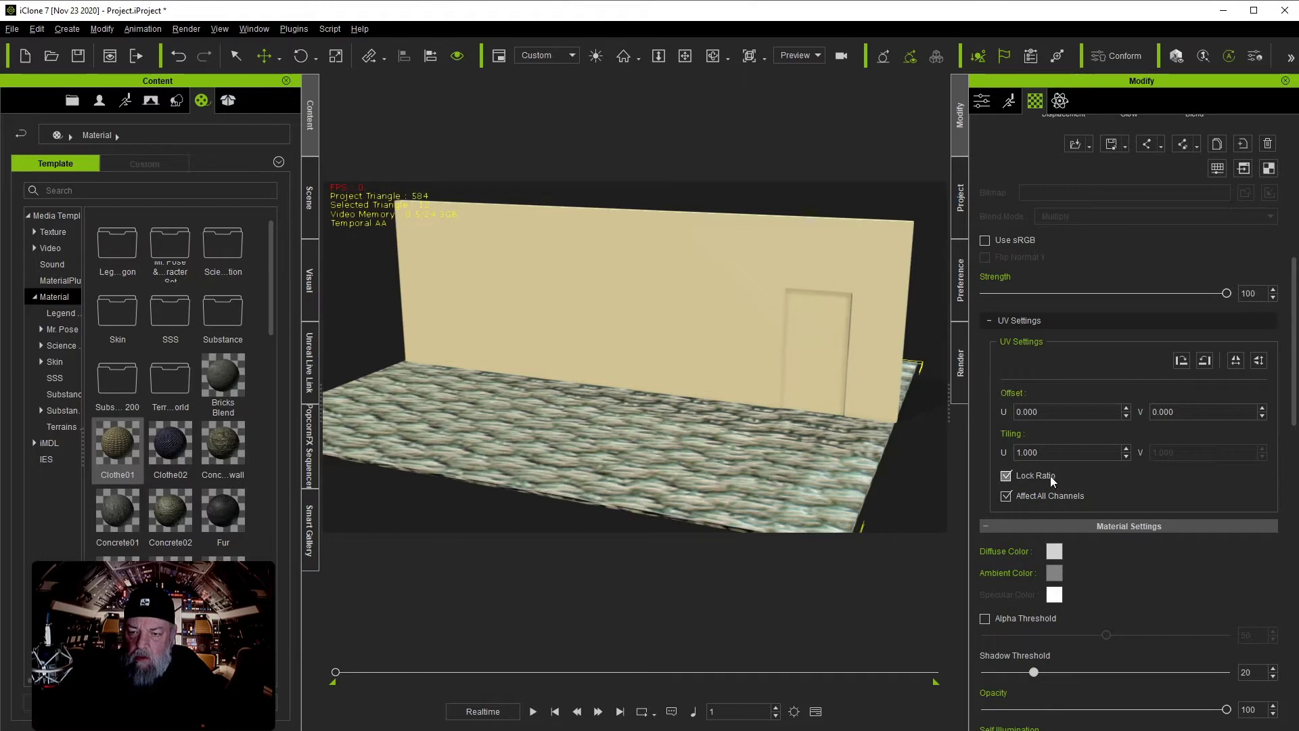
double_click(1026, 452)
text(8)
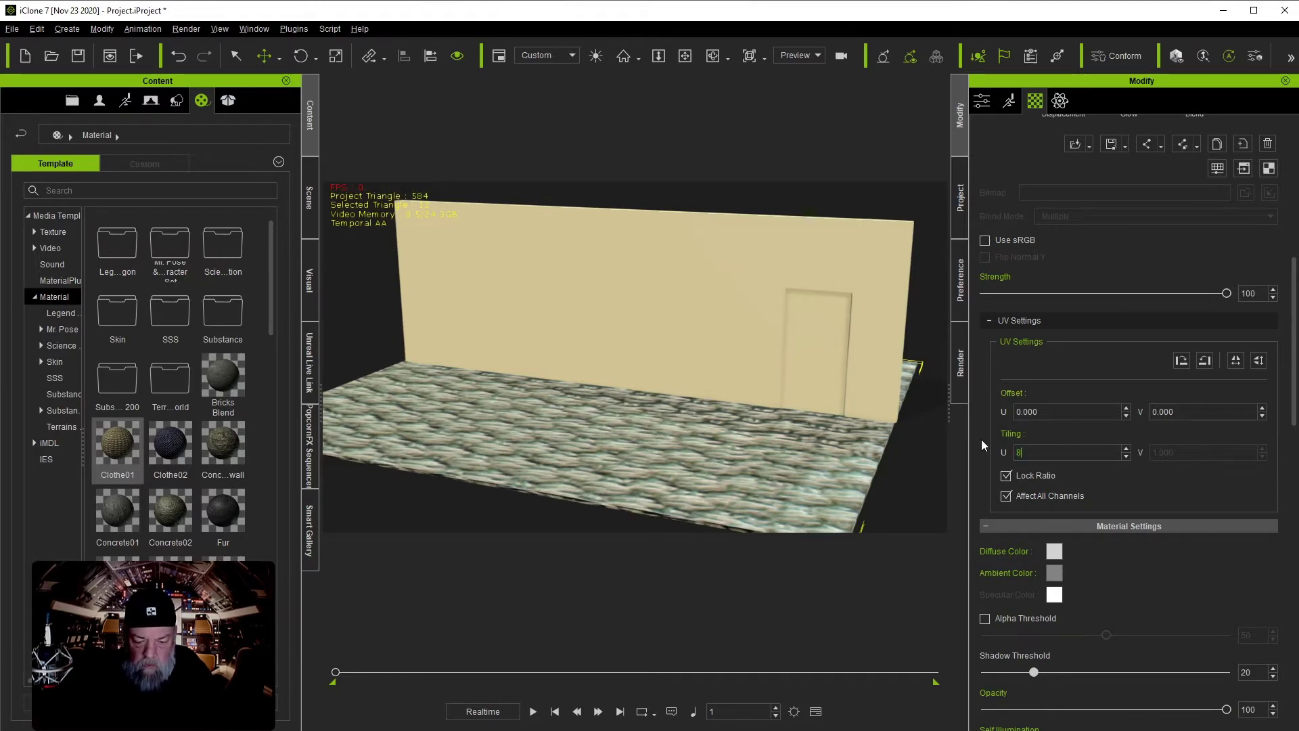
key(Return)
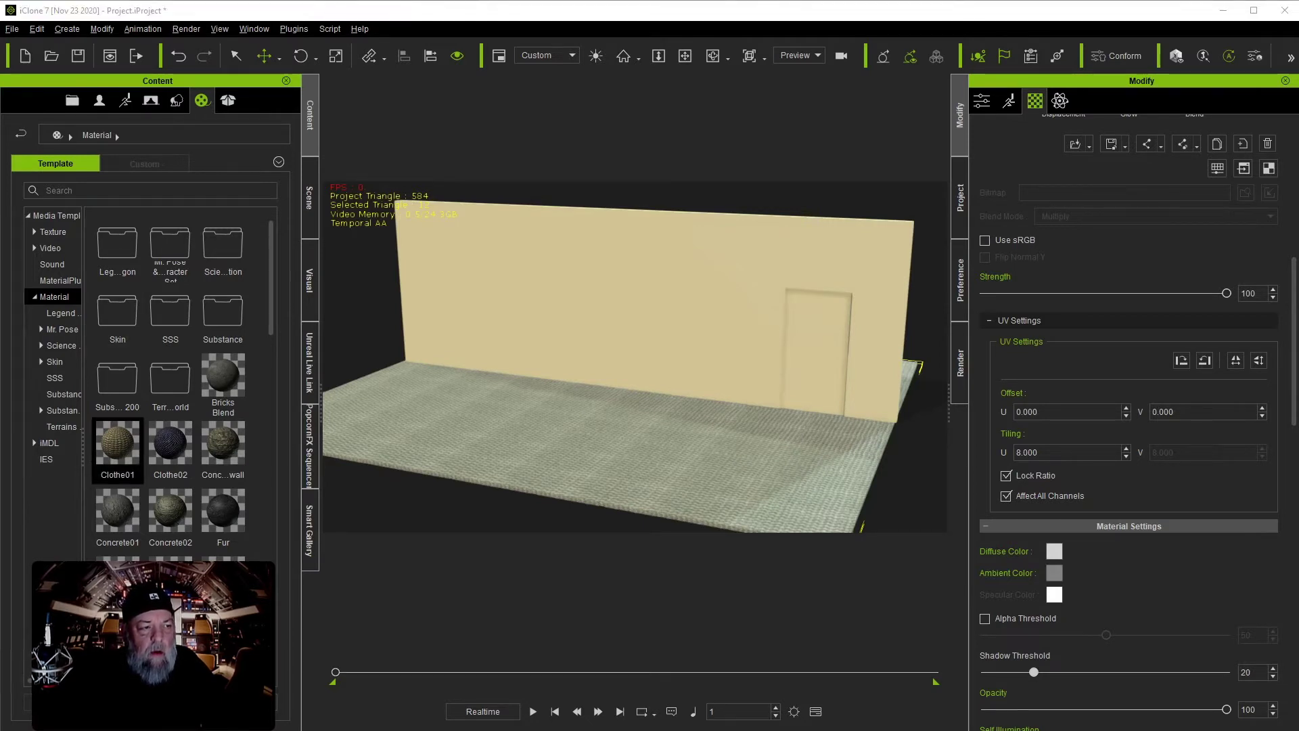
Apply the wood cabinet material to the hallway wall.
drag(1, 203, 522, 326)
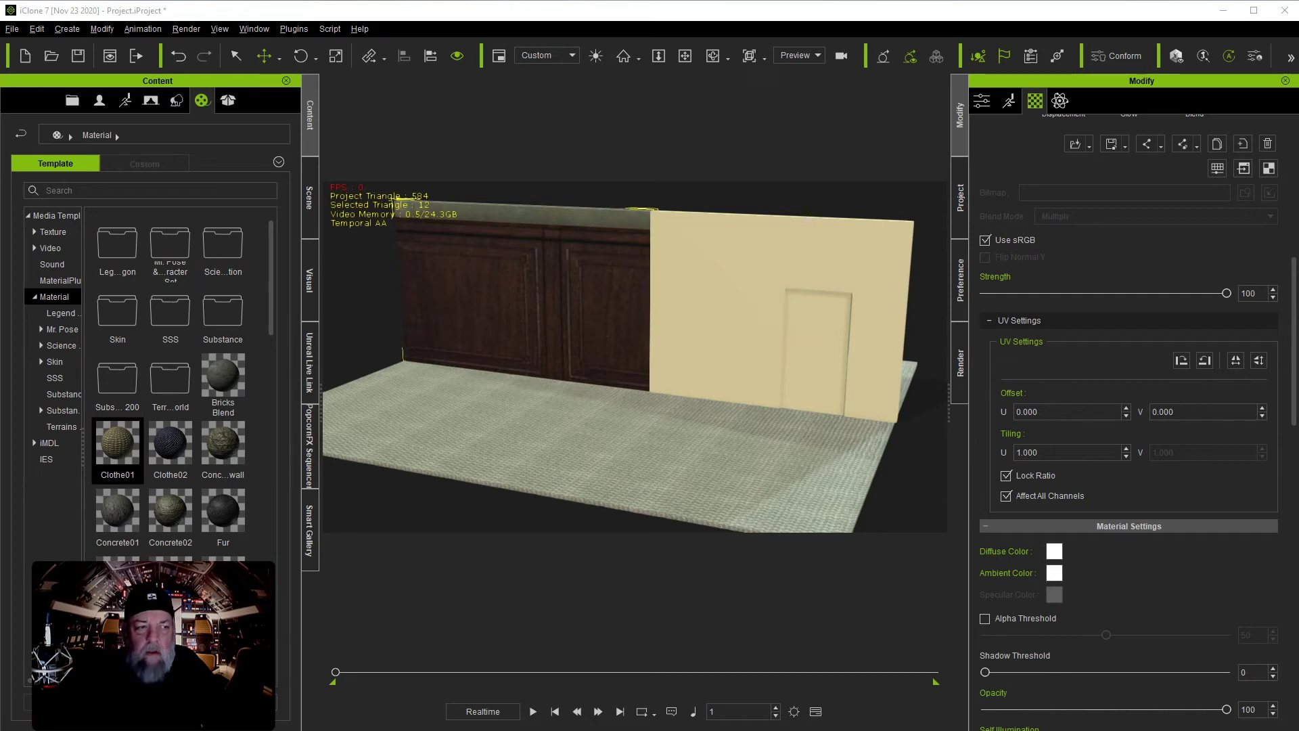
drag(676, 352, 614, 414)
click(575, 304)
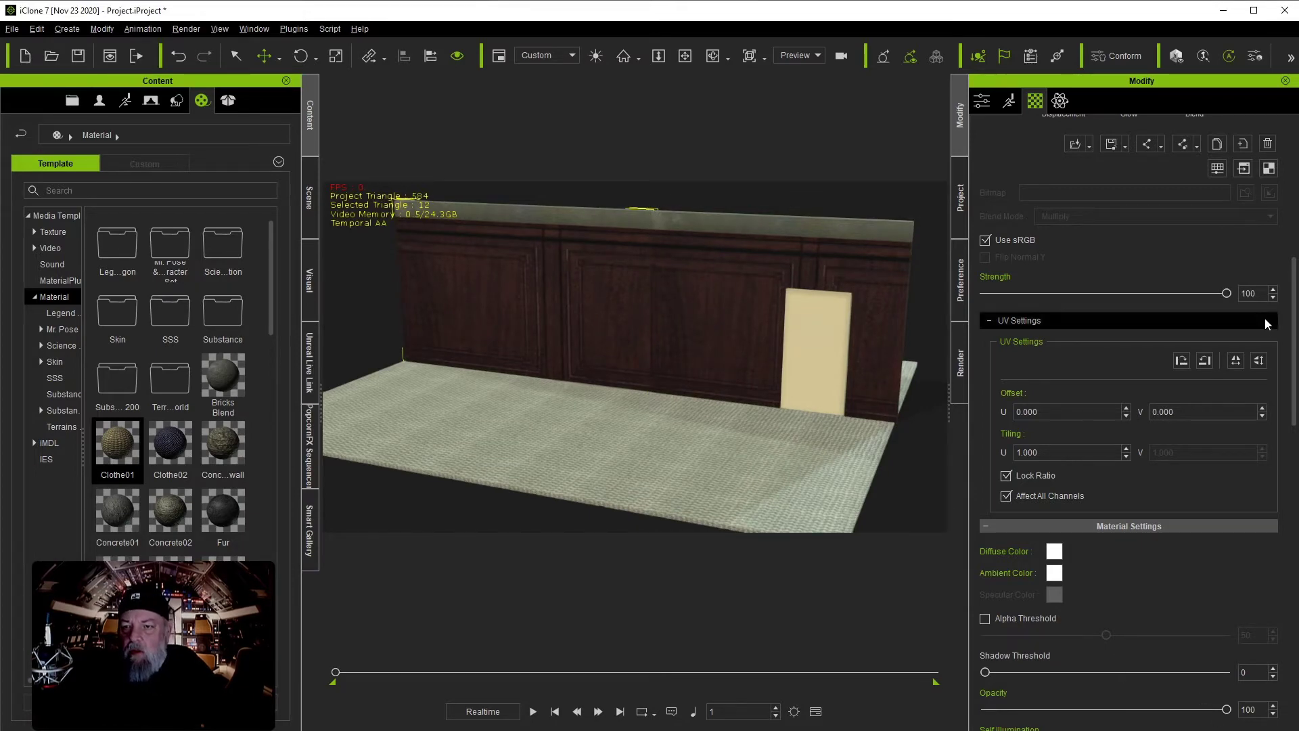
Set Planar UV Align to Y and apply it on both the left and right wall sections.
drag(1295, 325, 1293, 634)
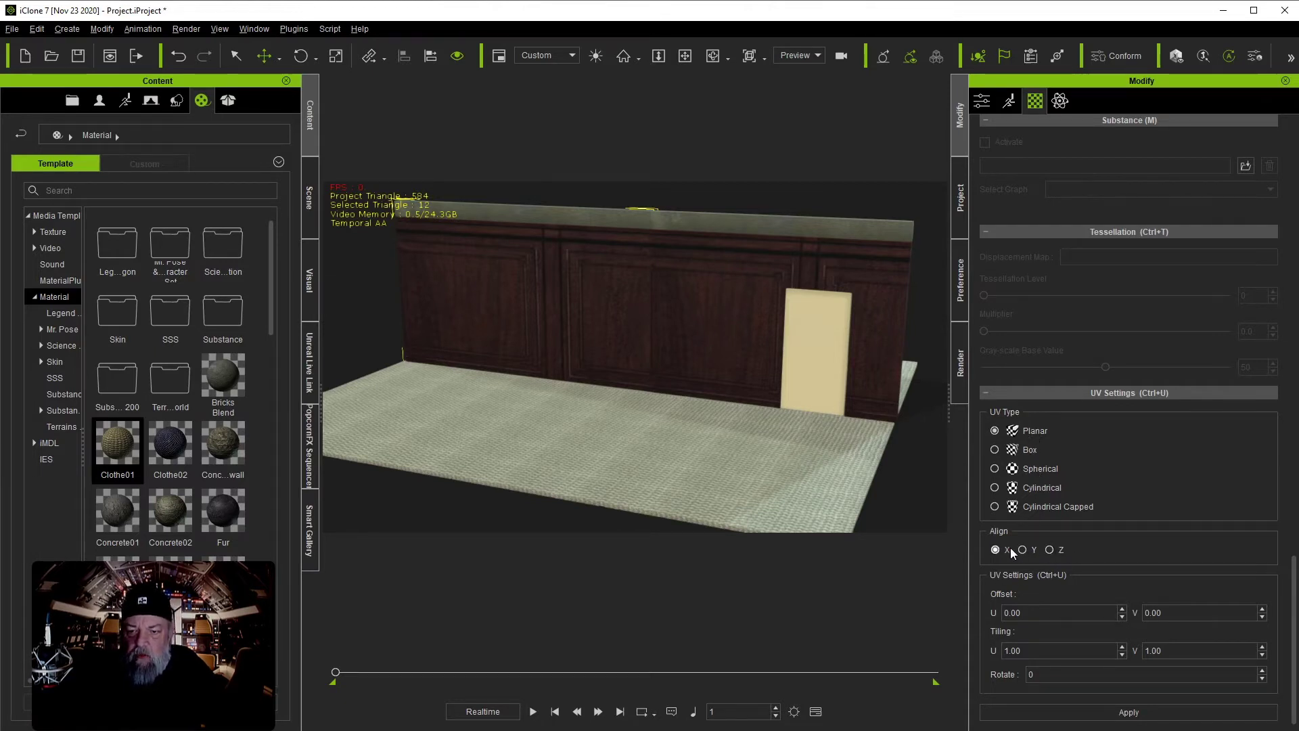
click(1110, 714)
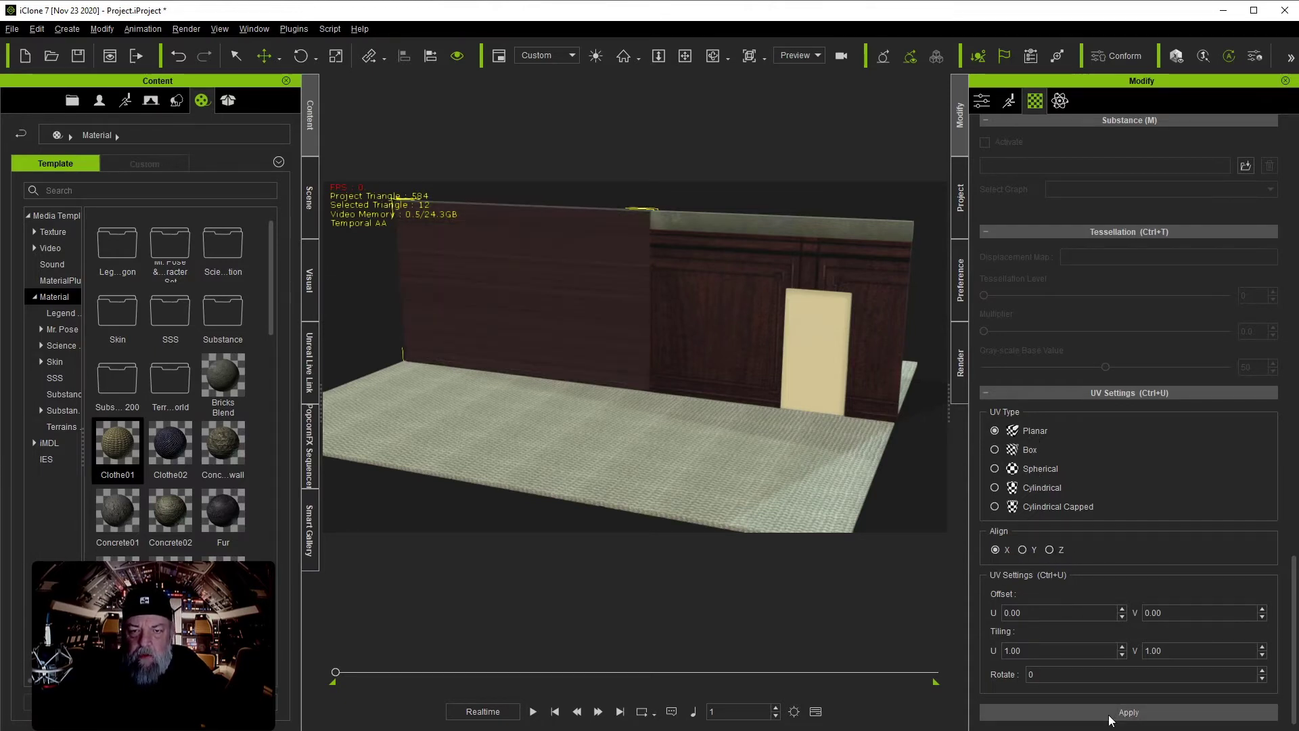
click(1023, 549)
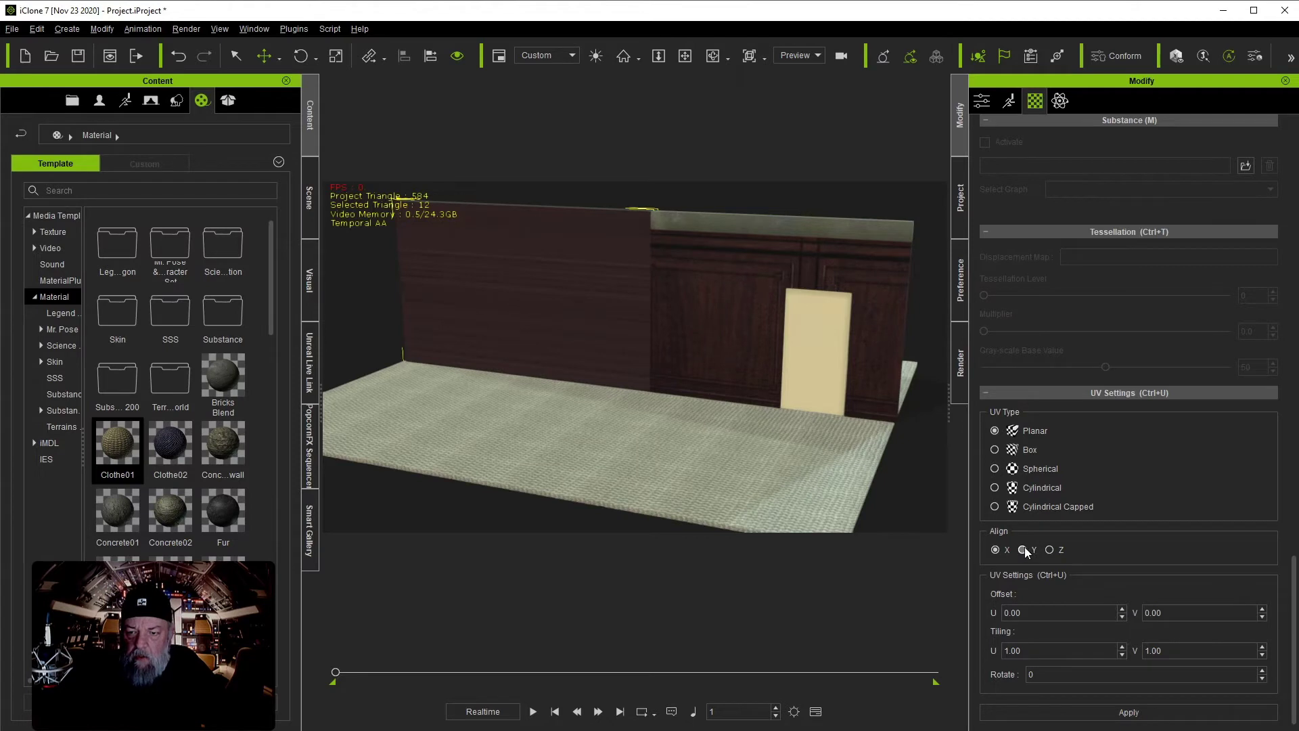
click(1069, 713)
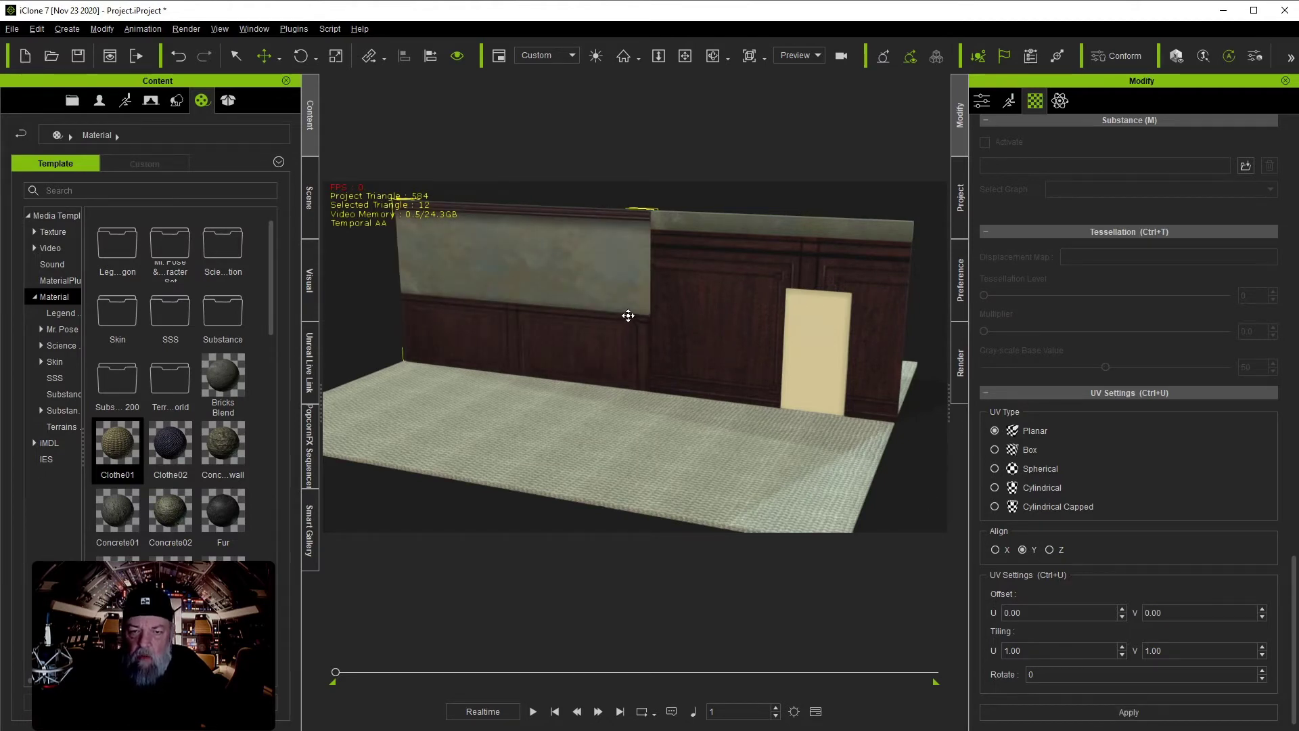
click(703, 318)
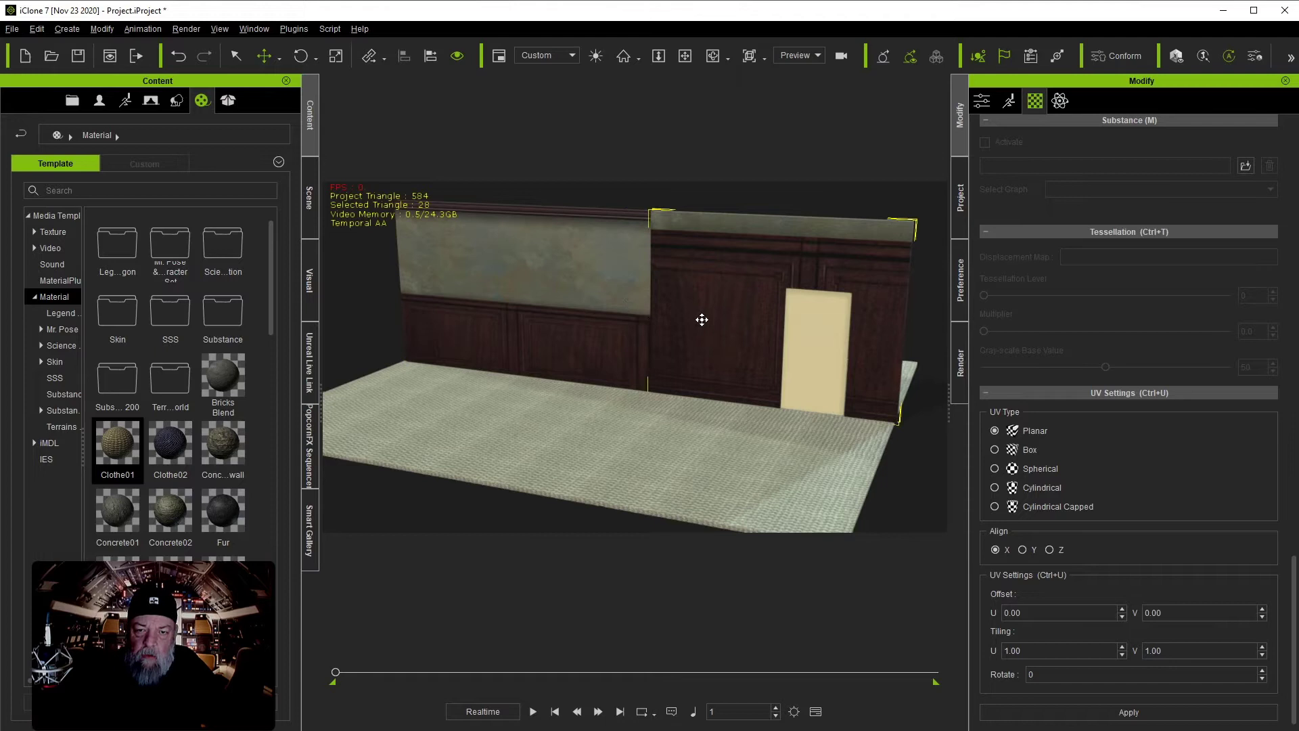
click(1022, 549)
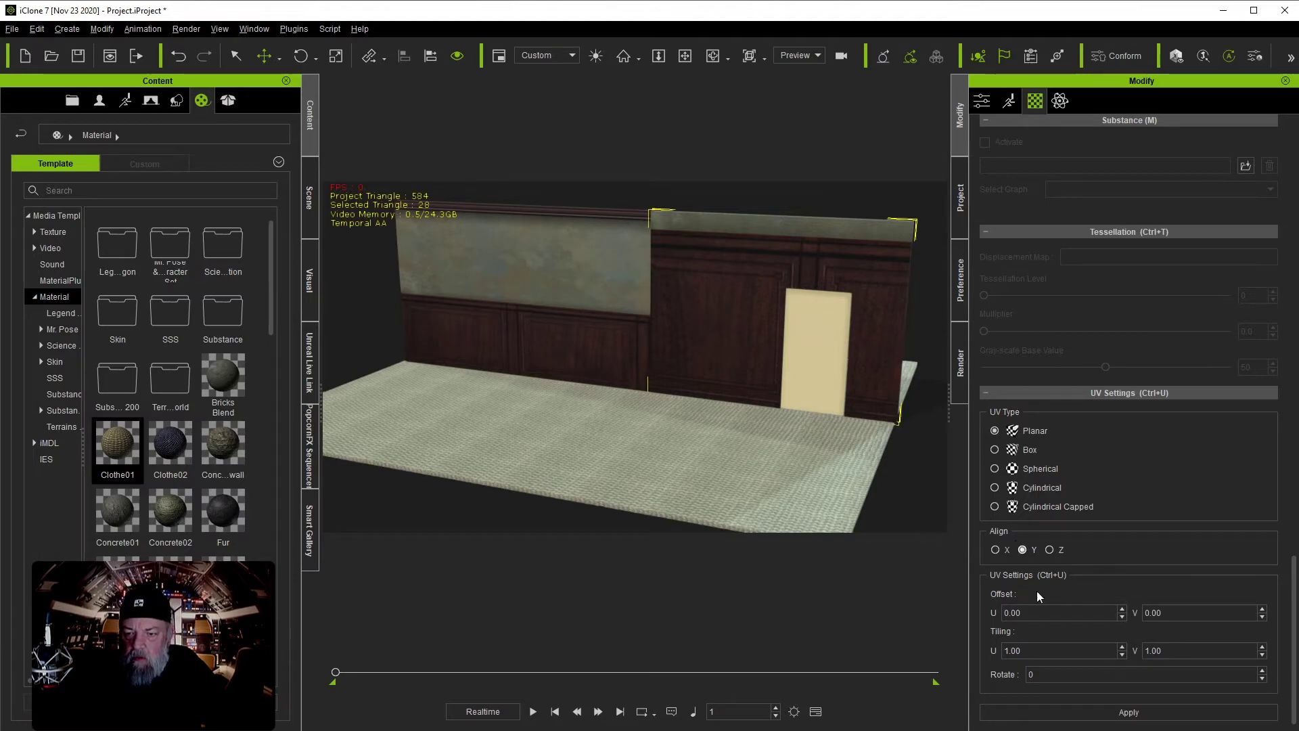
click(1097, 715)
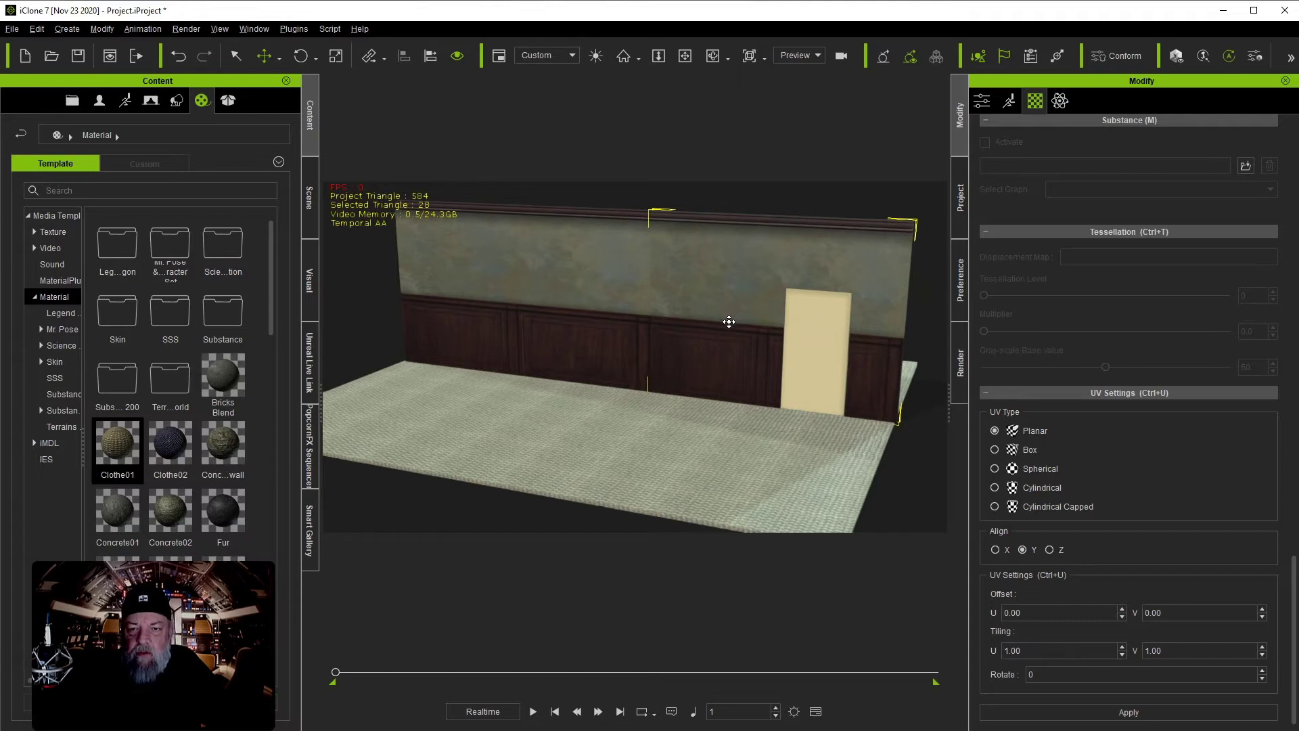
click(589, 419)
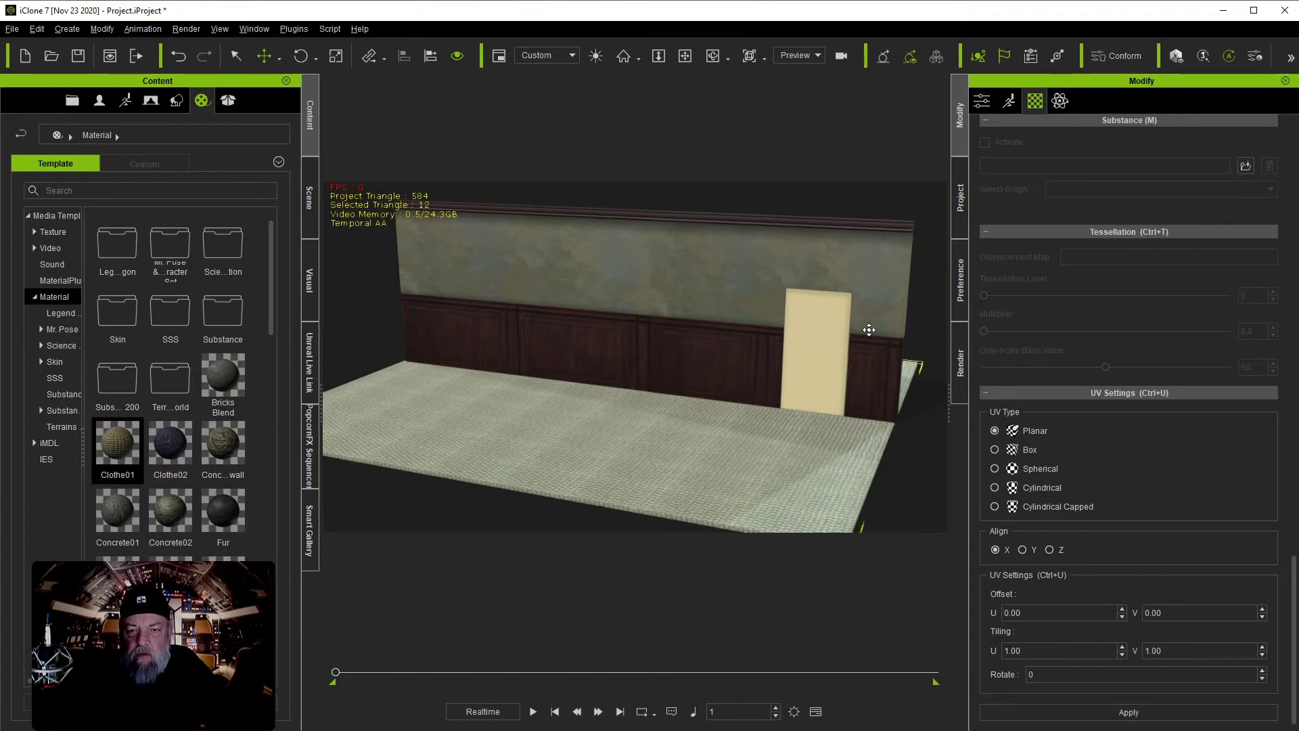
click(557, 300)
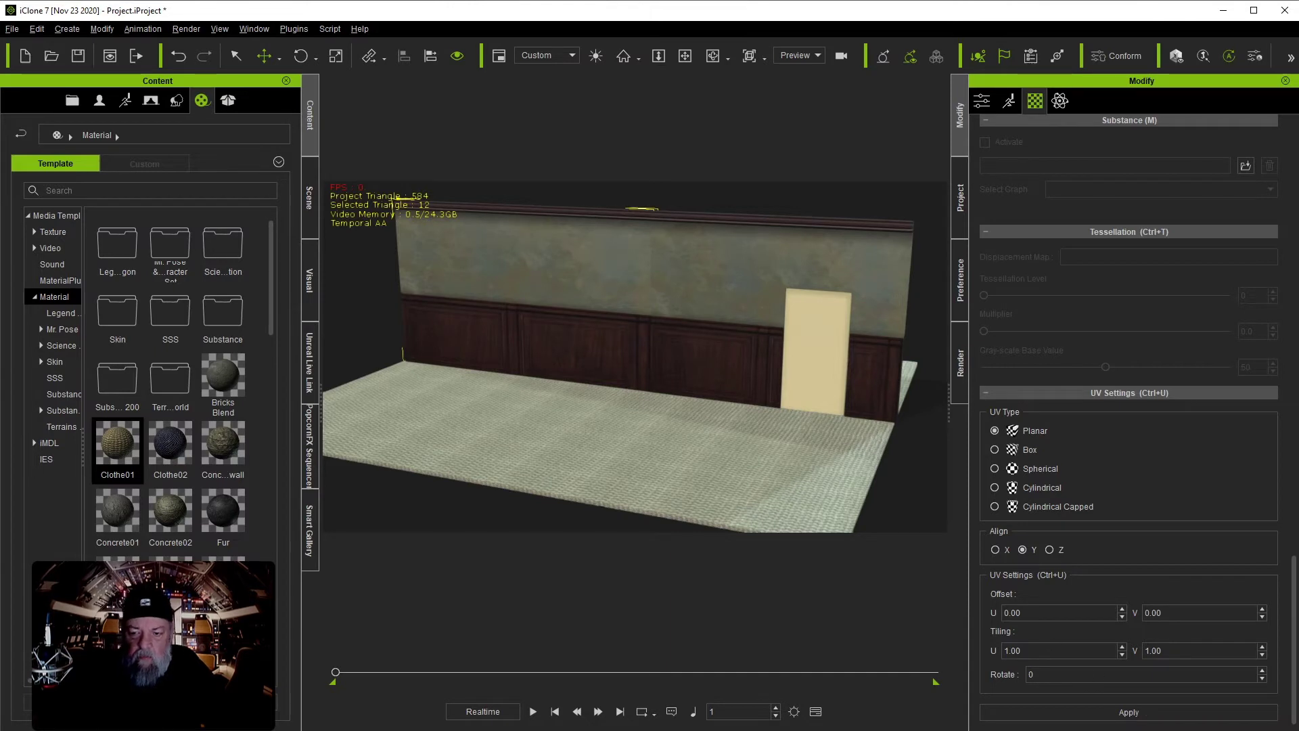
Put a wood door material on the beige panel with its UV Align set to Y.
key(ctrl+z)
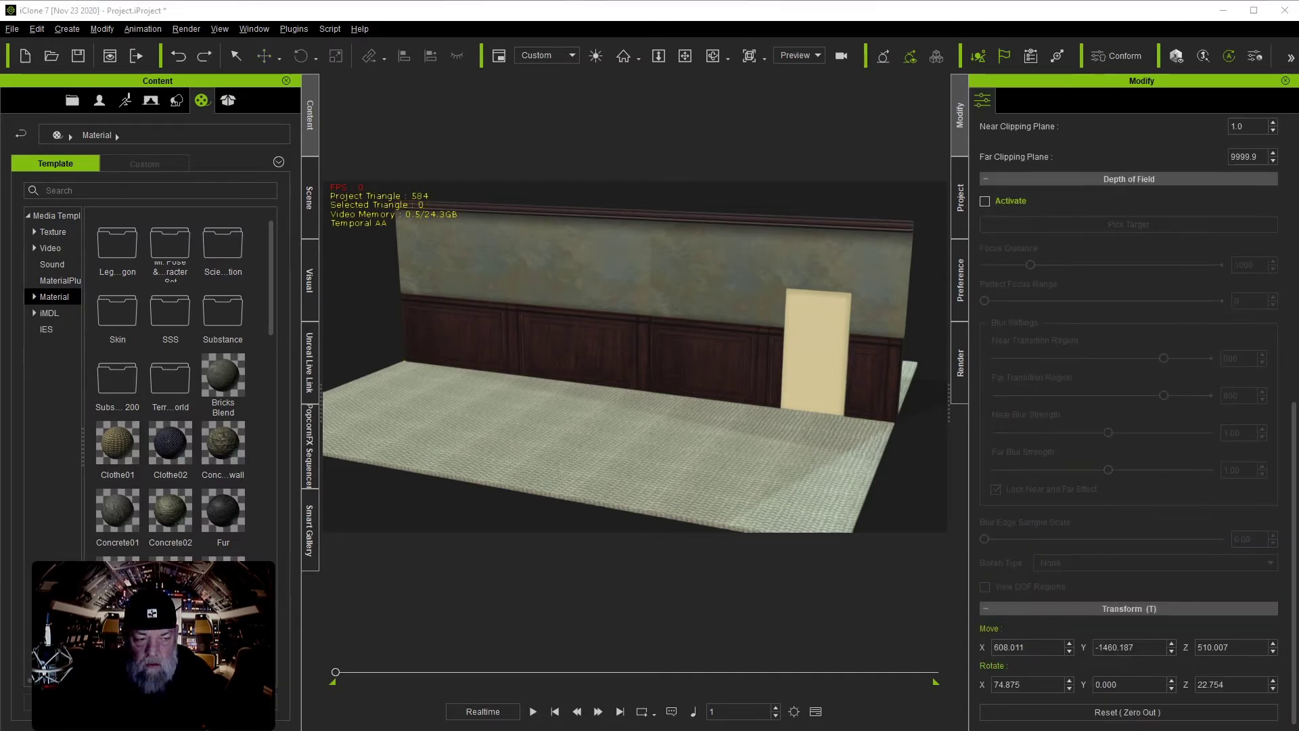
drag(117, 511, 810, 375)
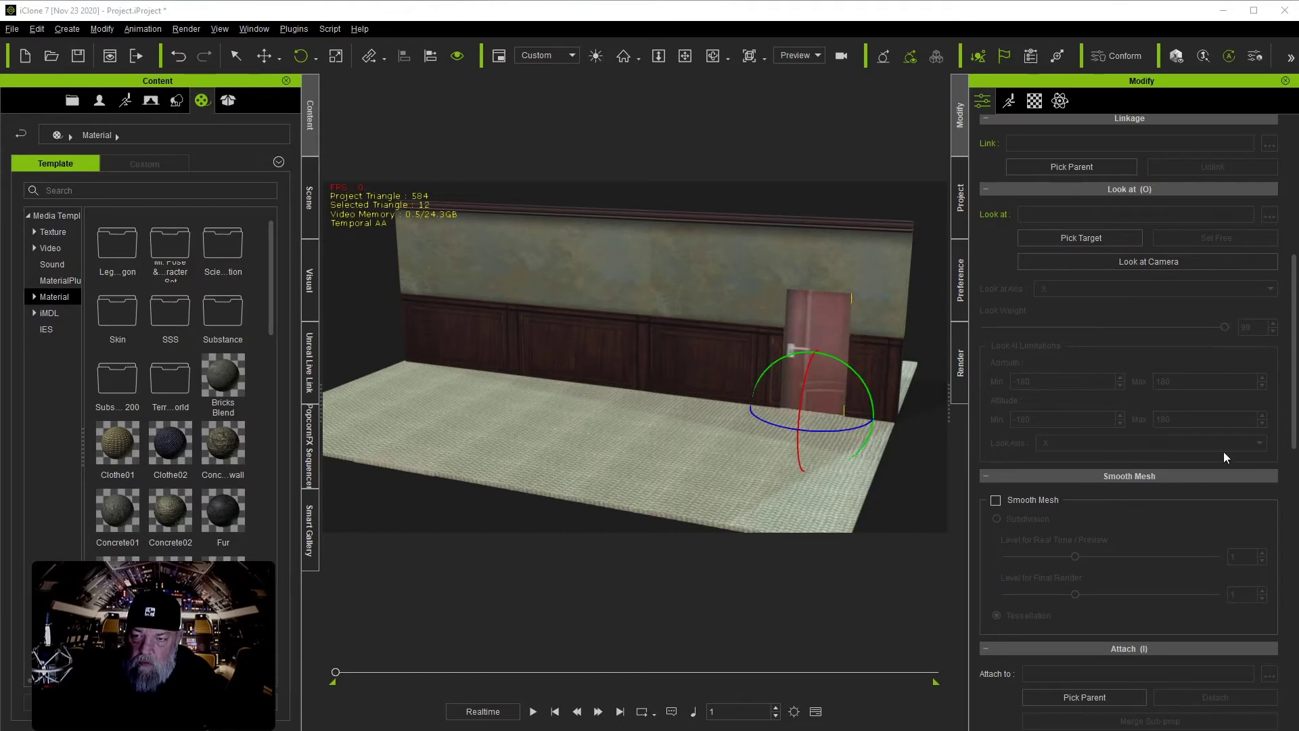
click(1037, 103)
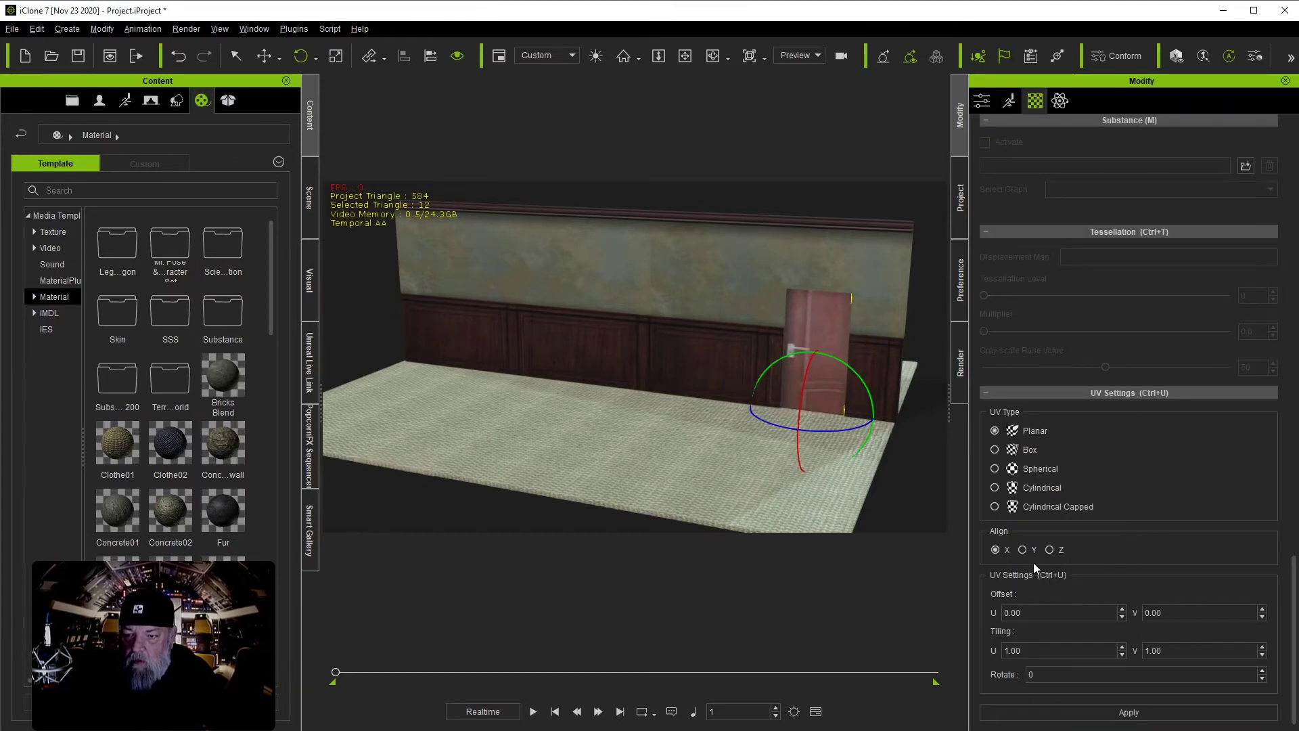
click(1022, 549)
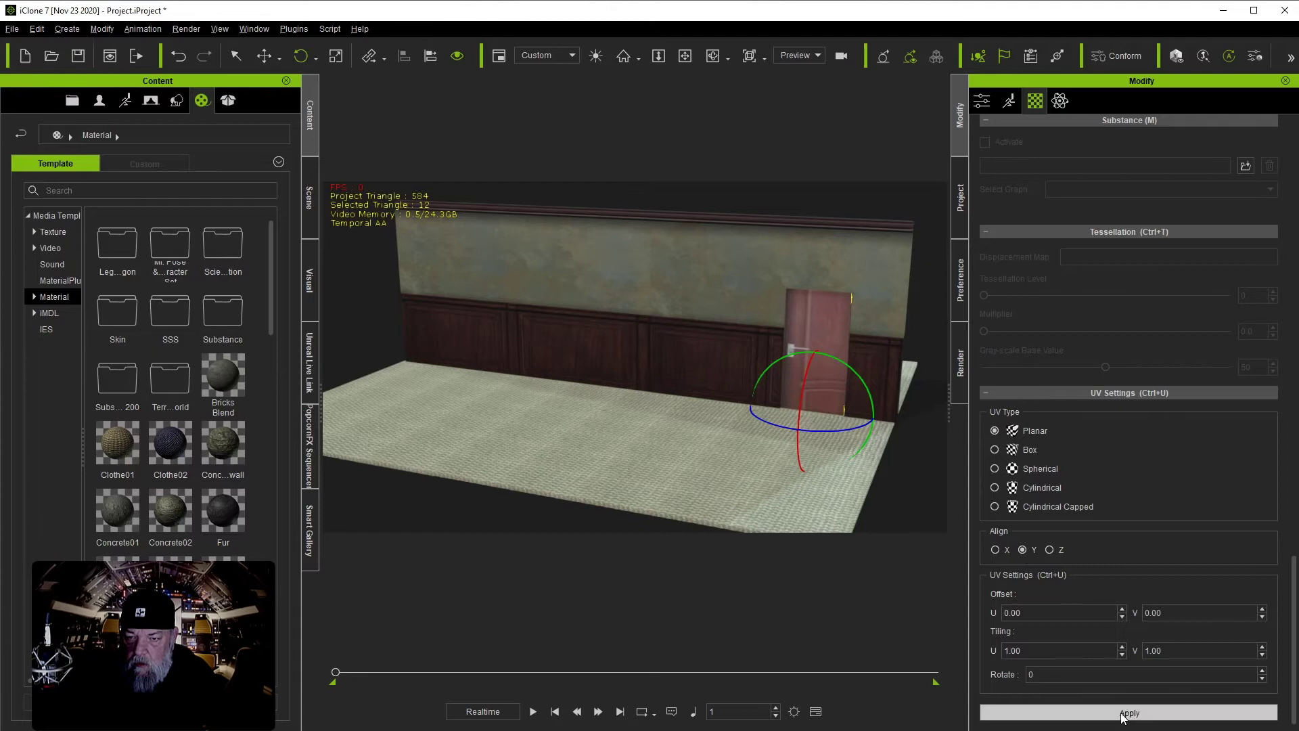
click(1125, 710)
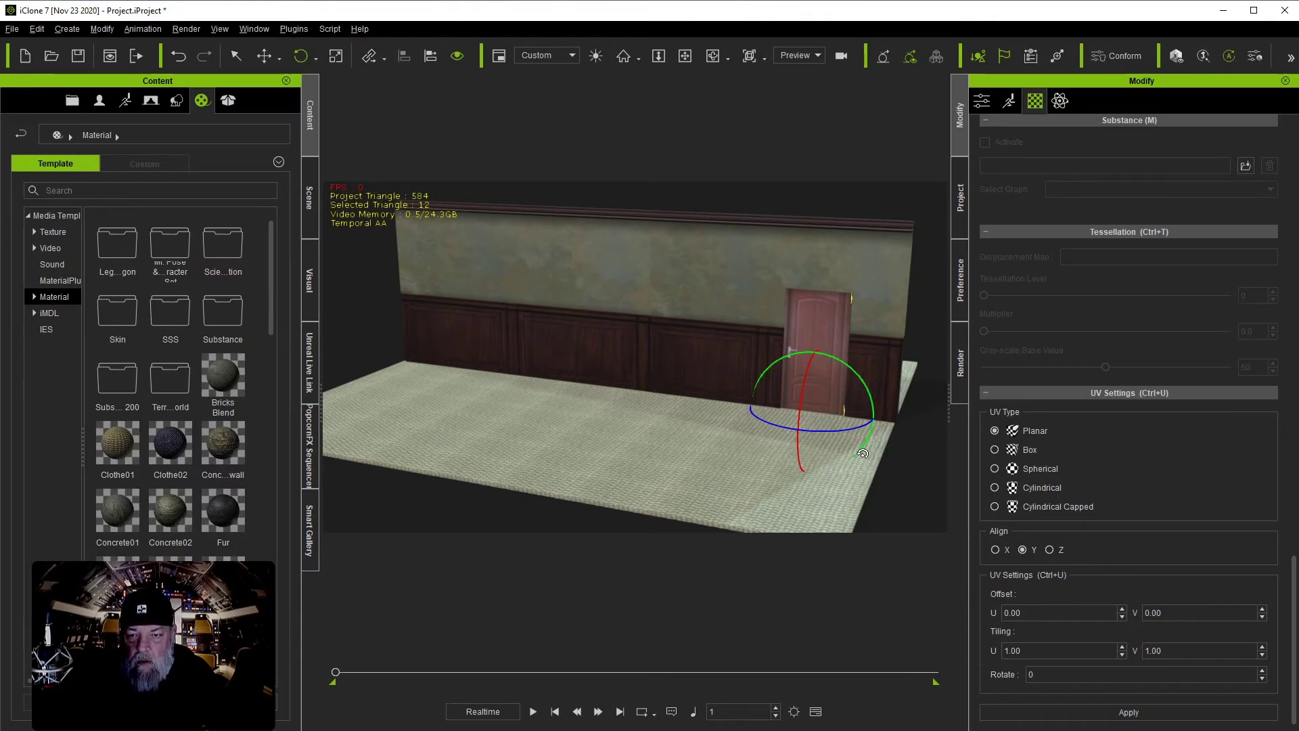
Set the door's pivot to its middle-right edge, test the swing, and leave it closed.
drag(835, 425, 853, 427)
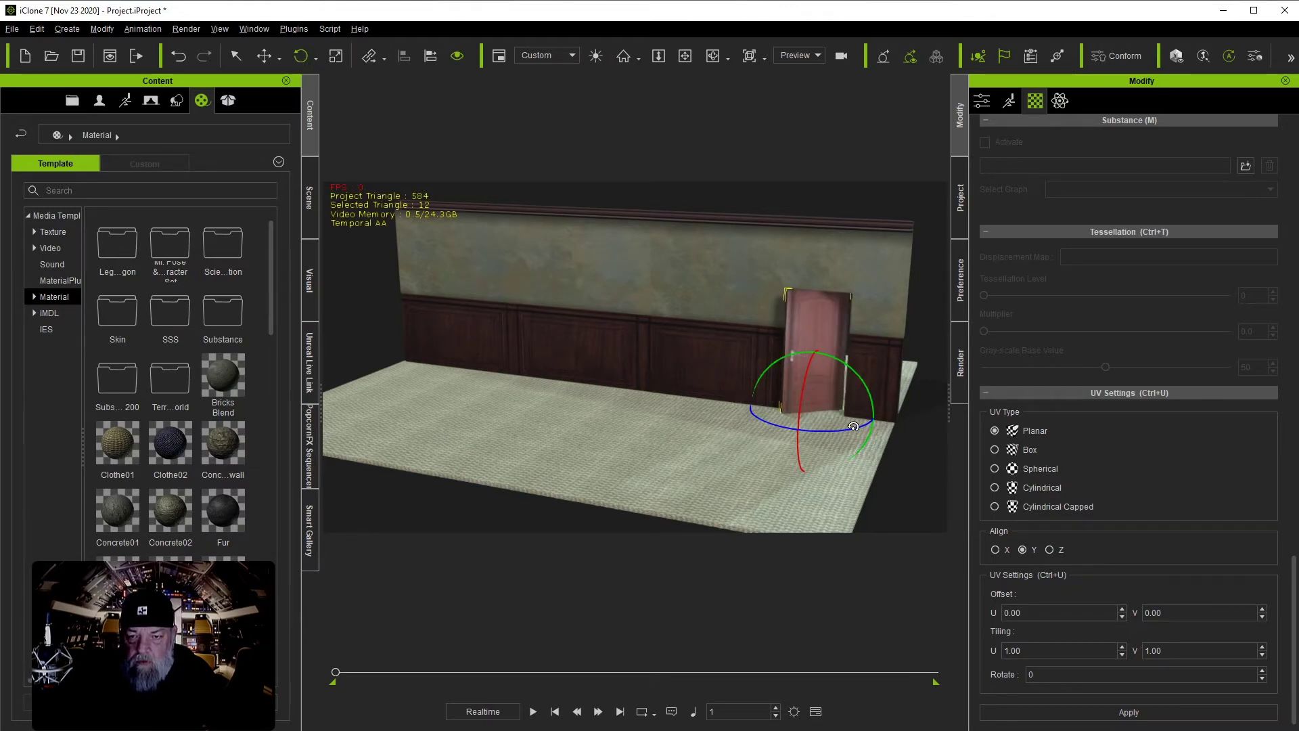
key(ctrl+z)
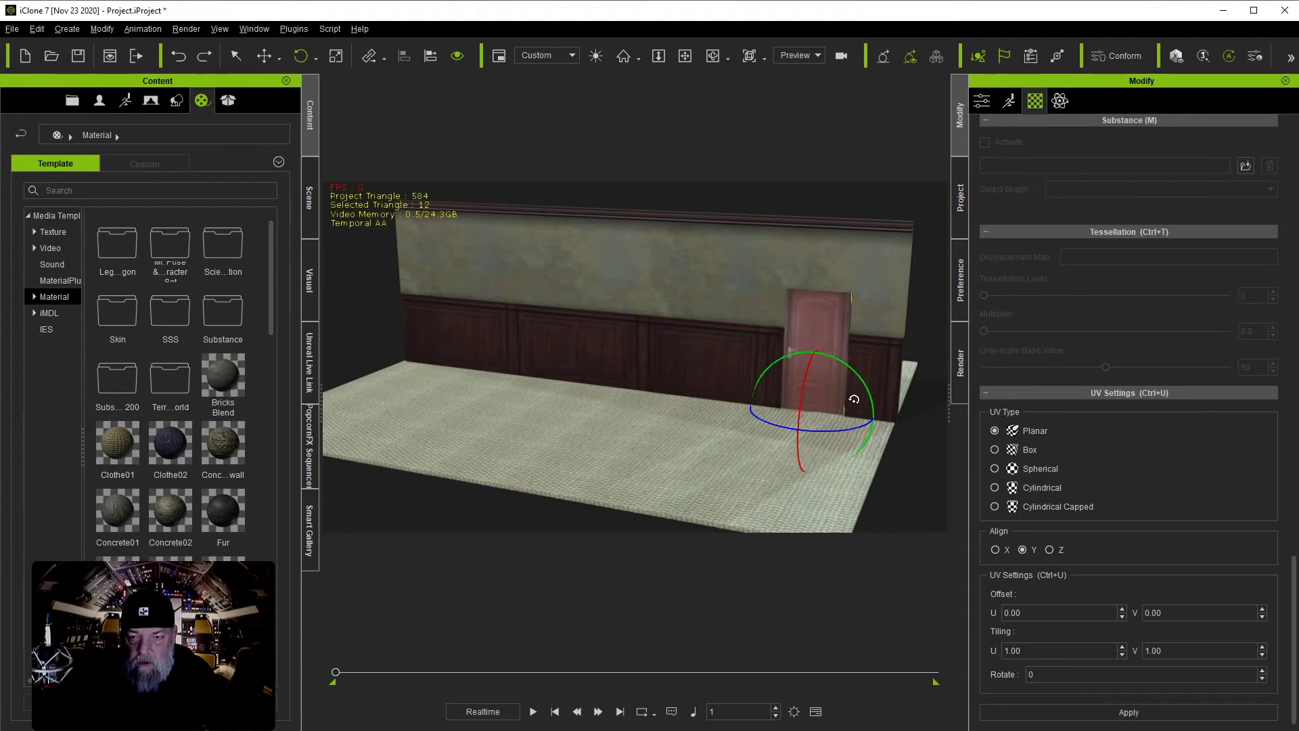
click(982, 103)
scroll(1142, 570, down, 12)
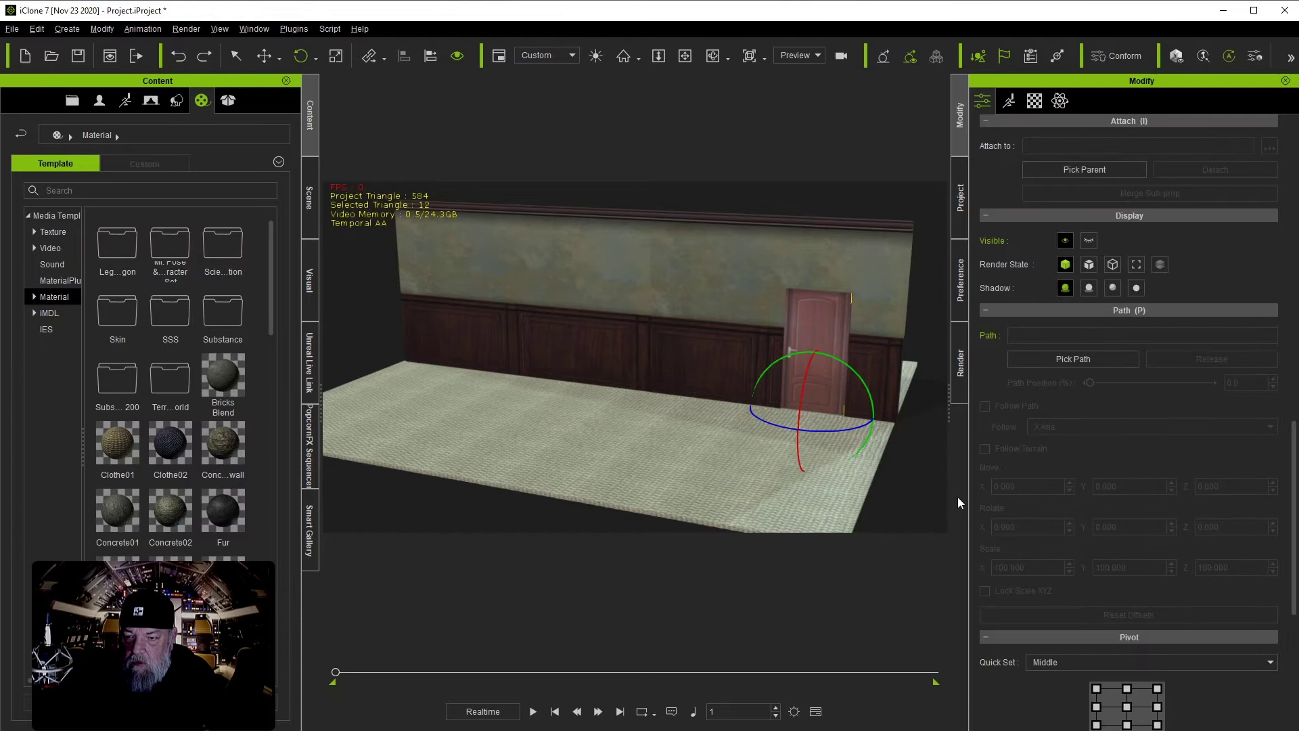
scroll(1178, 679, down, 2)
click(1157, 626)
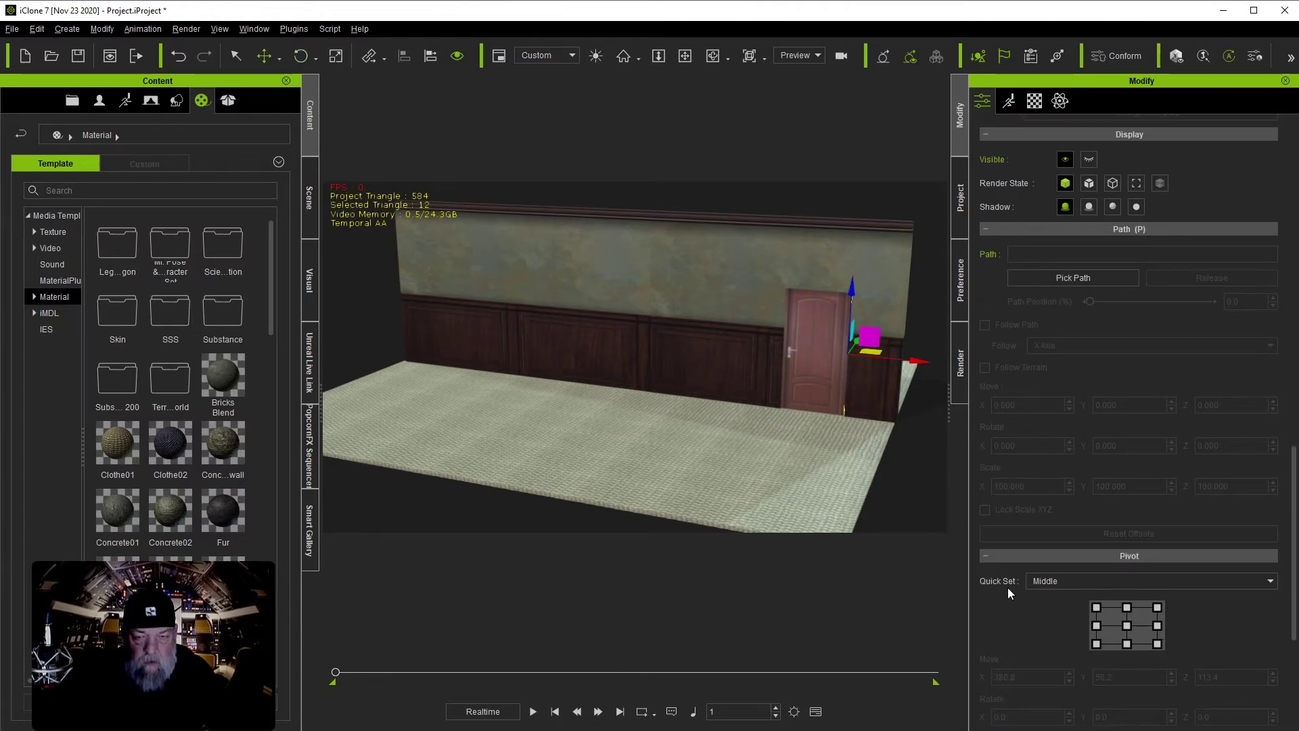
key(e)
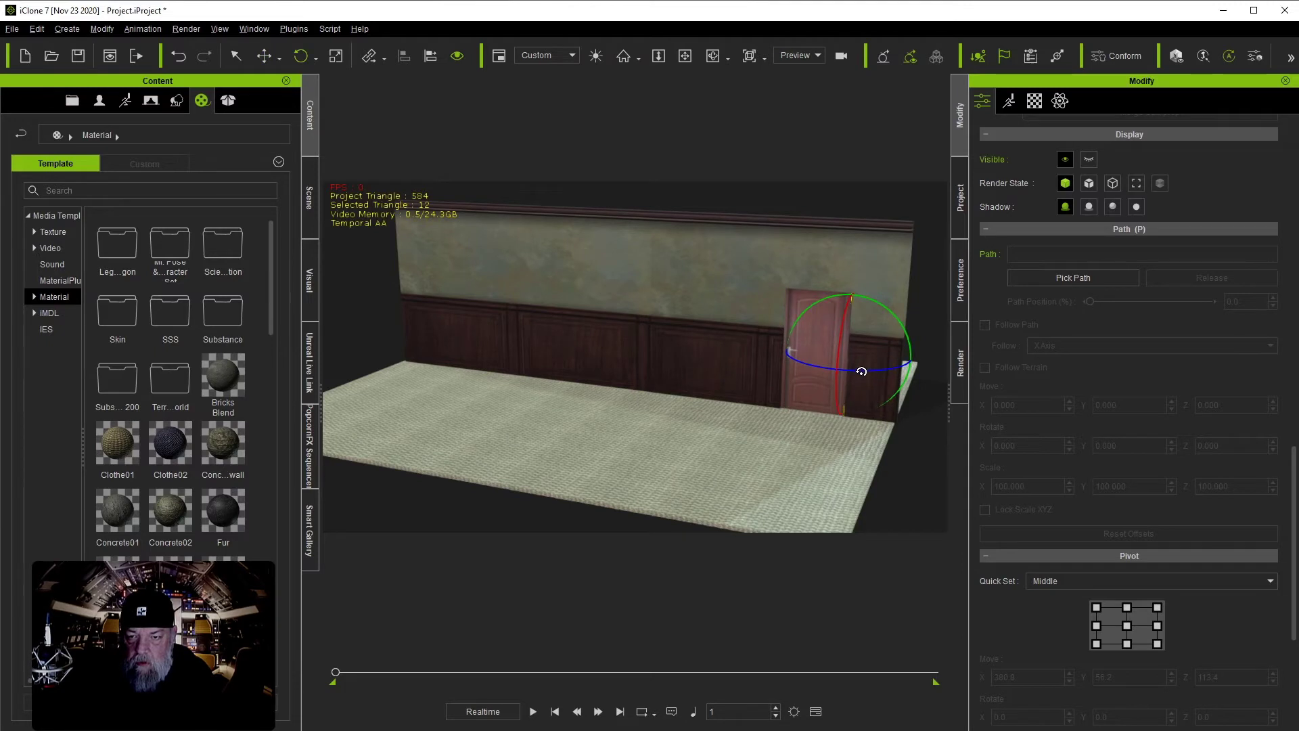
drag(861, 372, 939, 390)
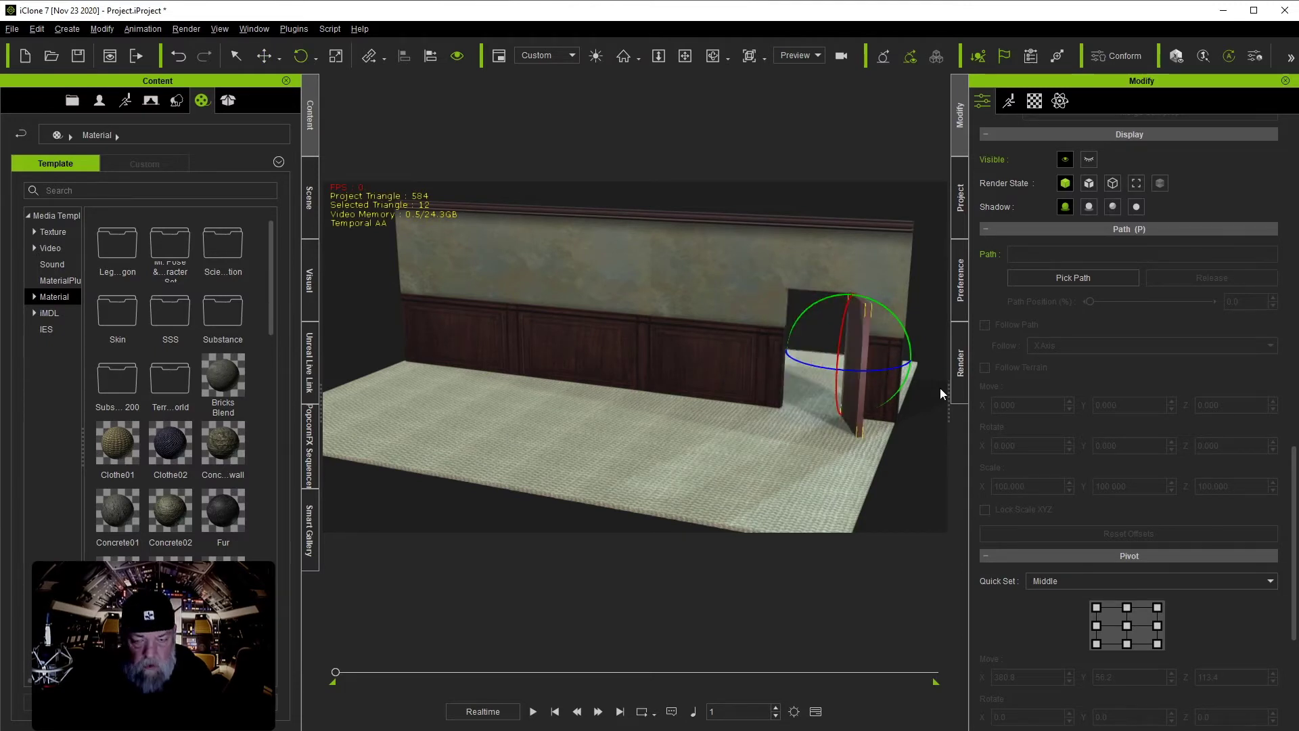
key(ctrl+z)
click(932, 455)
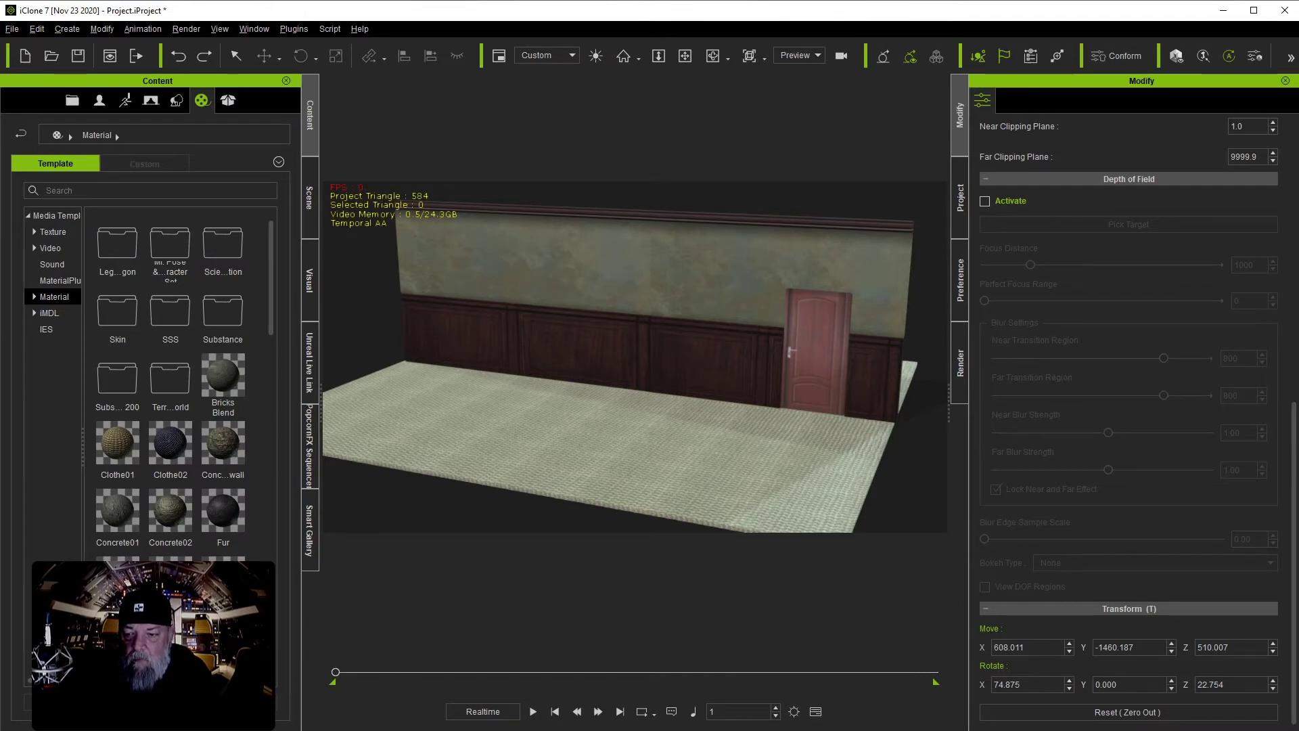
Add a capsule prop from 3D Blocks > Capsule to the hallway.
click(177, 103)
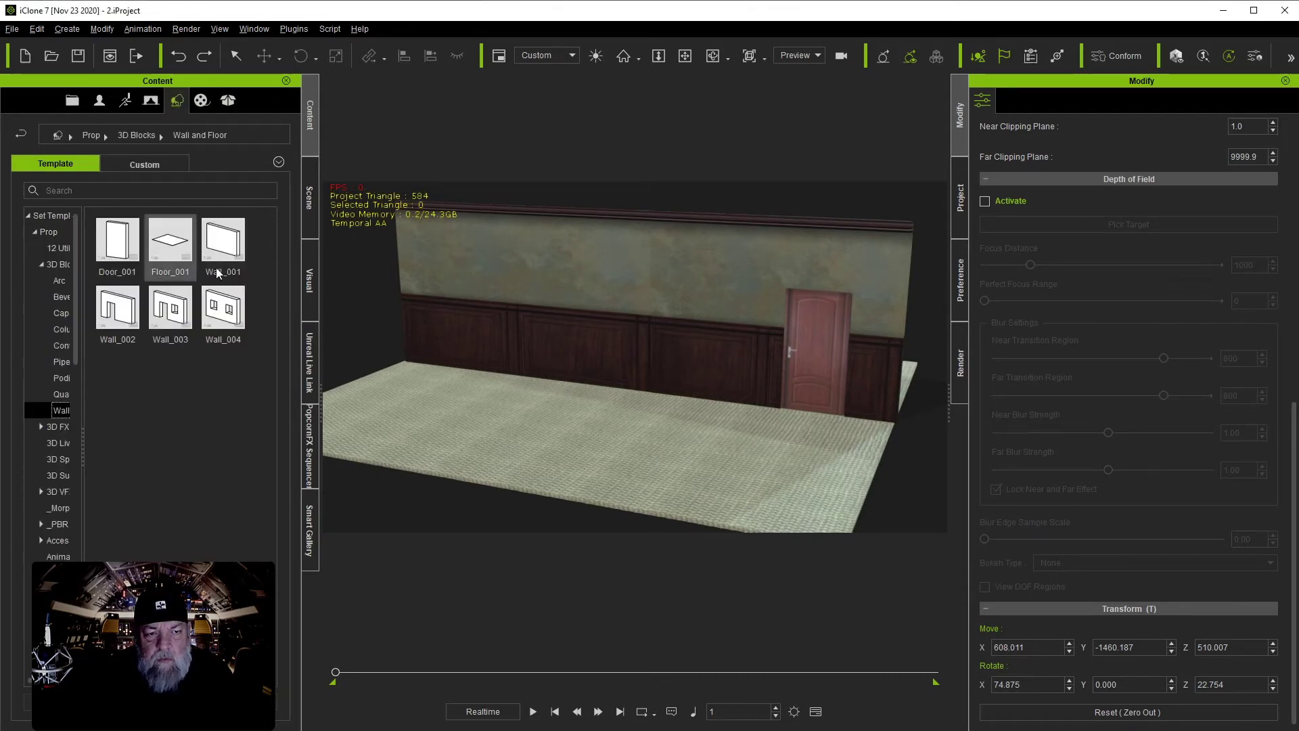
click(59, 267)
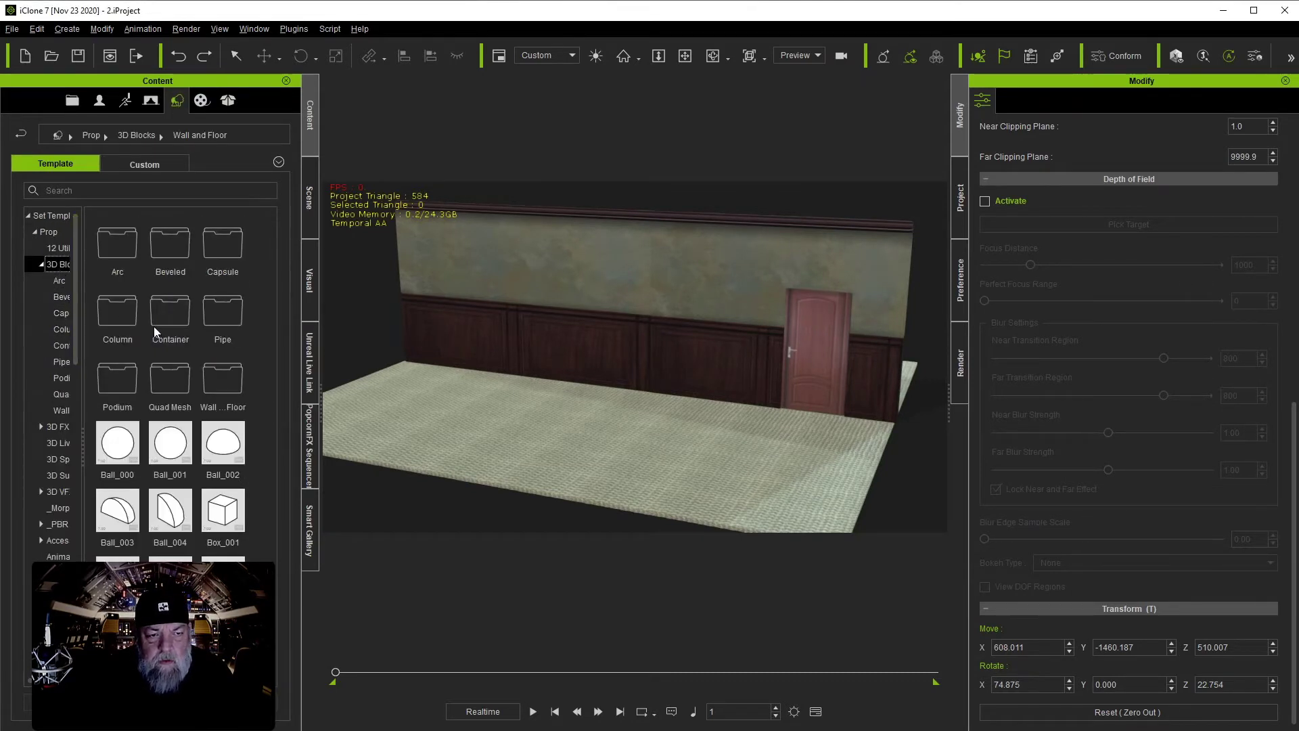
double_click(217, 252)
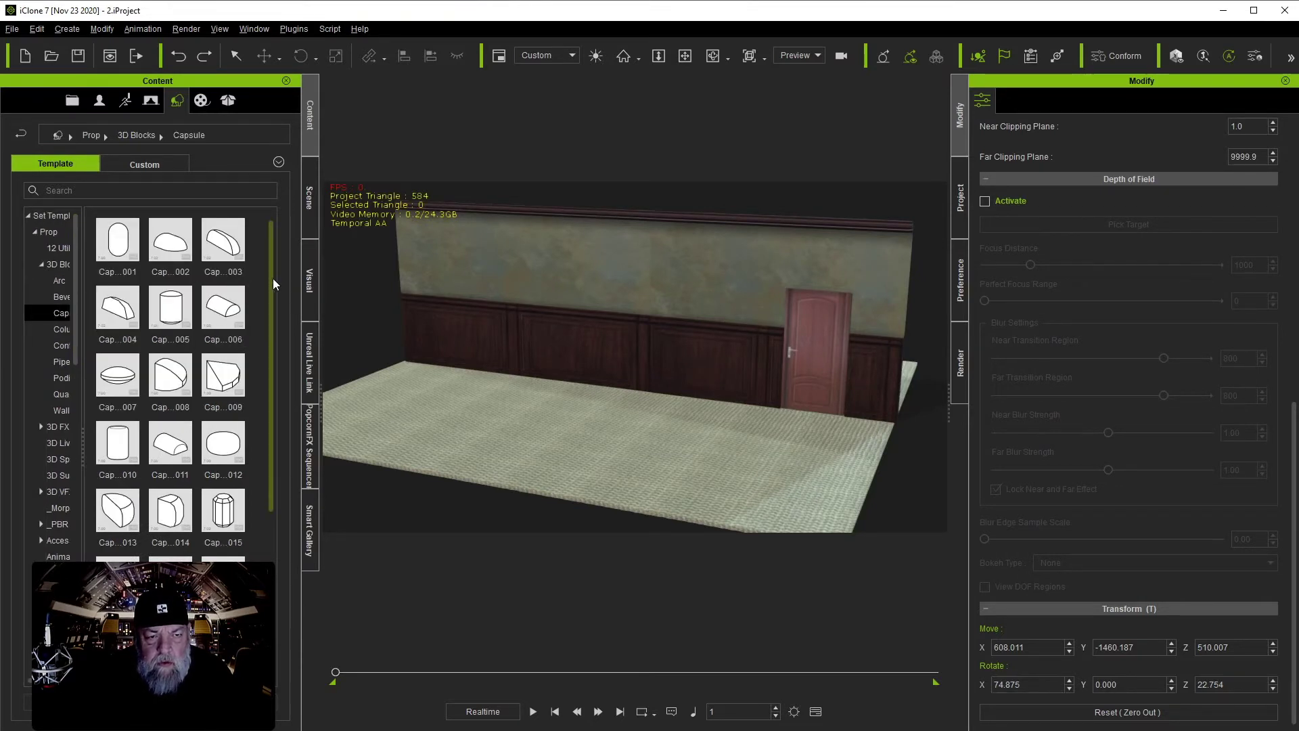
drag(273, 291, 264, 426)
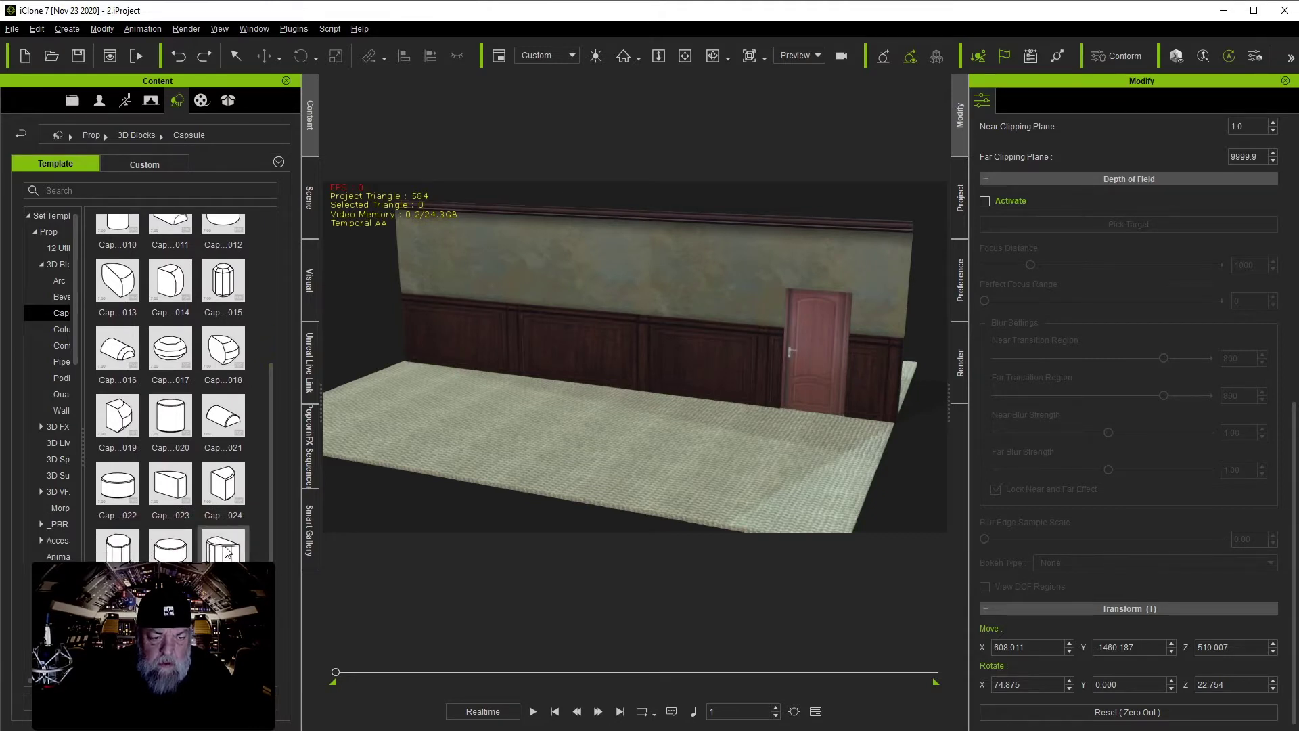
drag(222, 556, 554, 414)
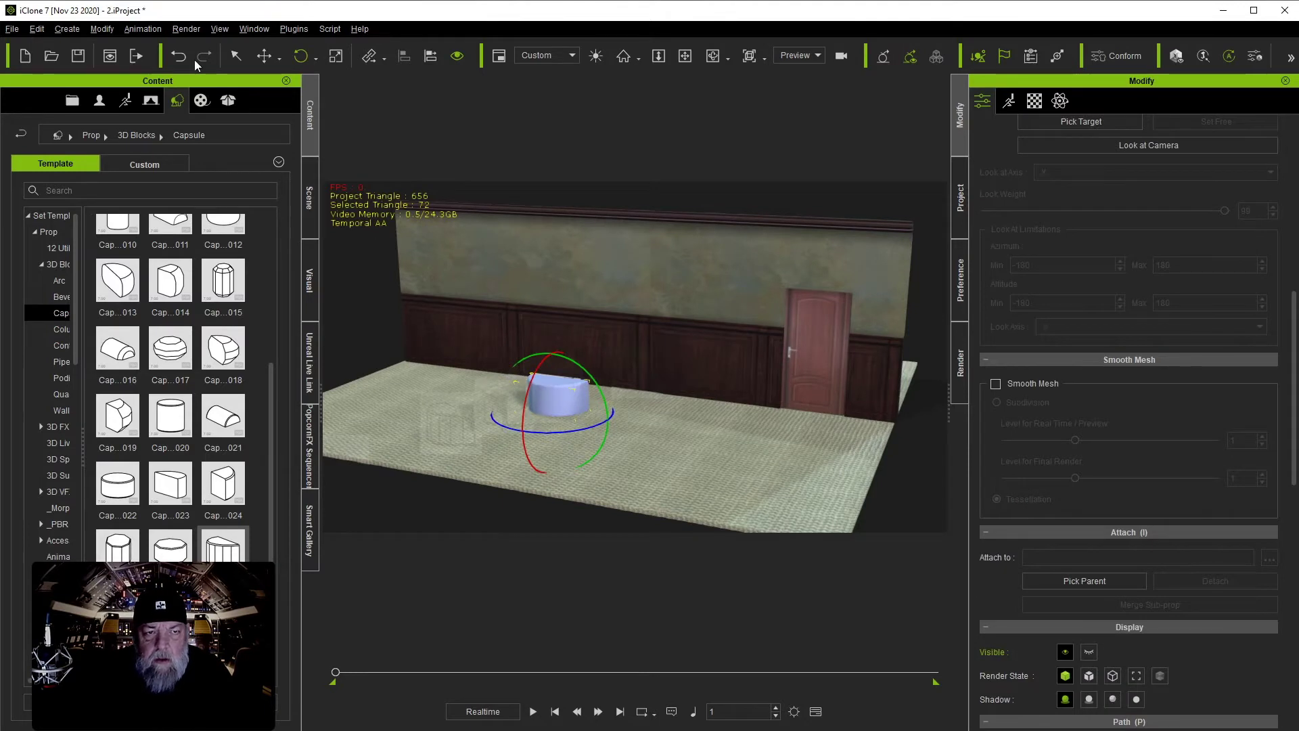
Move the capsule high and left on the wall, undoing a trial X narrowing.
click(264, 56)
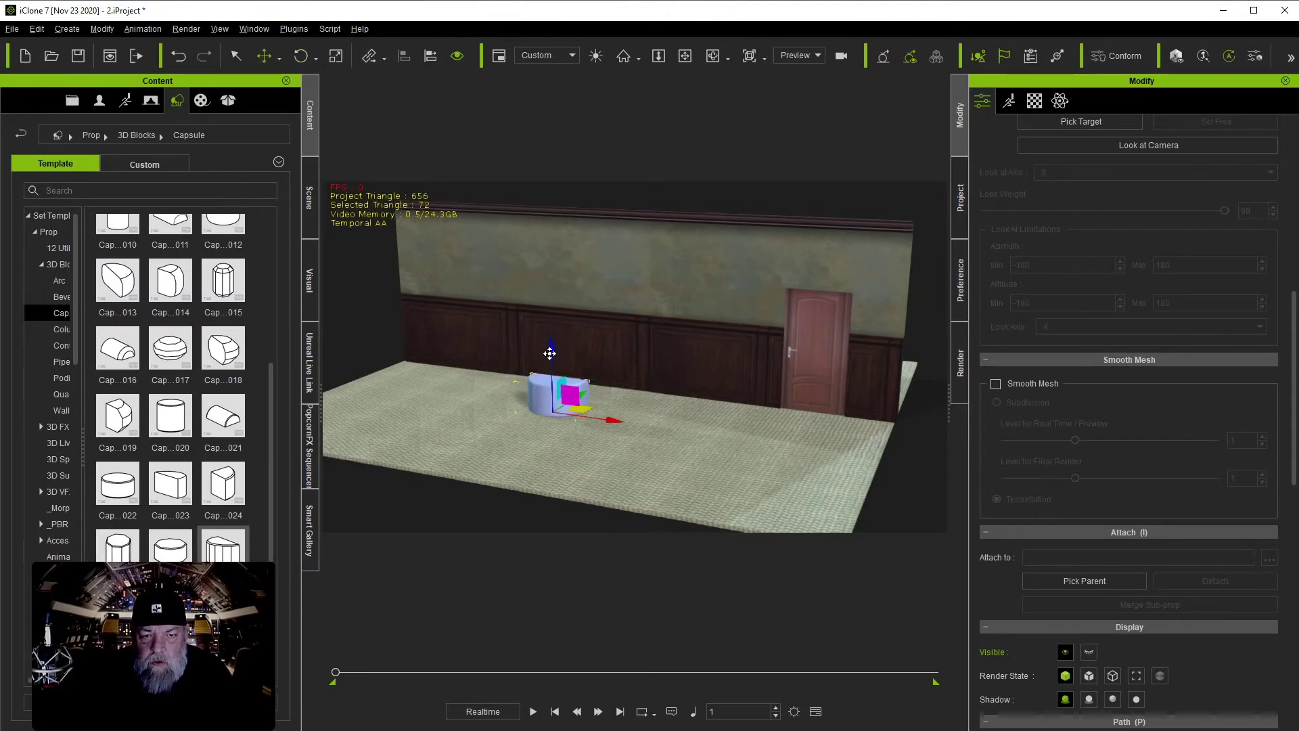
drag(547, 355, 548, 242)
drag(584, 294, 719, 306)
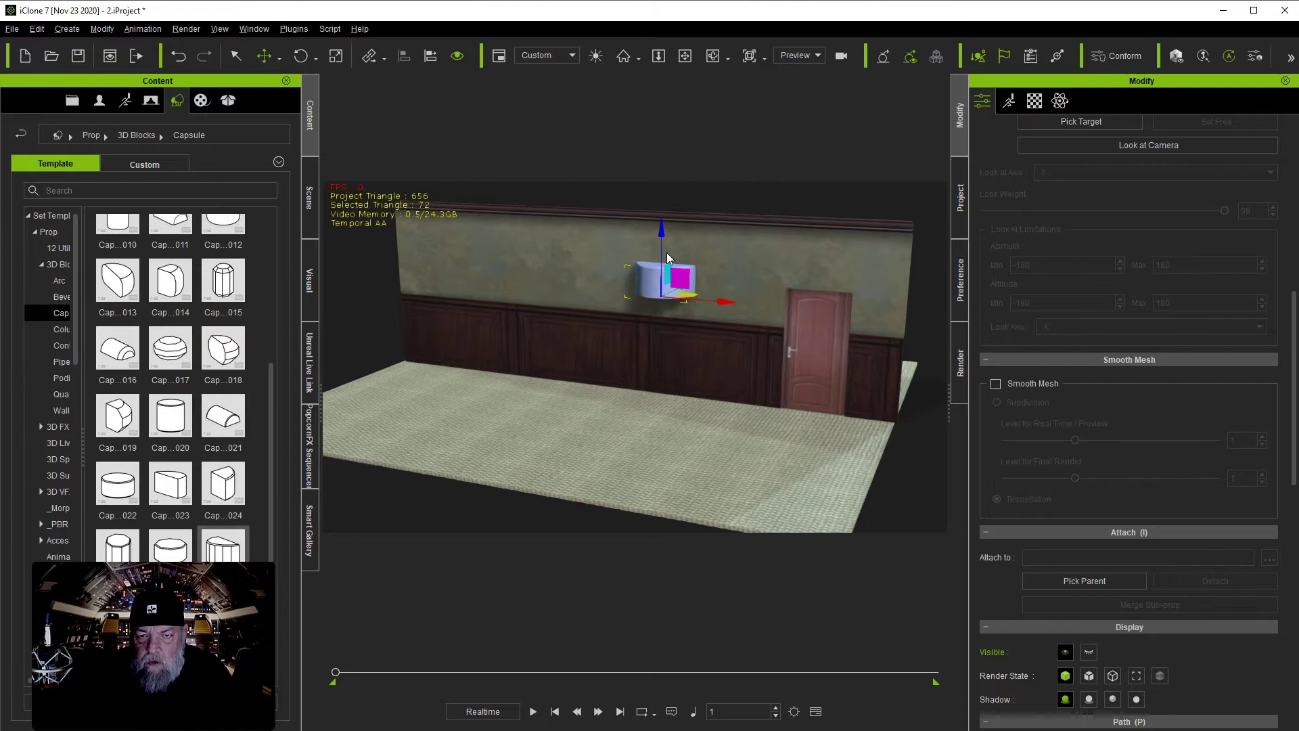
drag(657, 238, 658, 208)
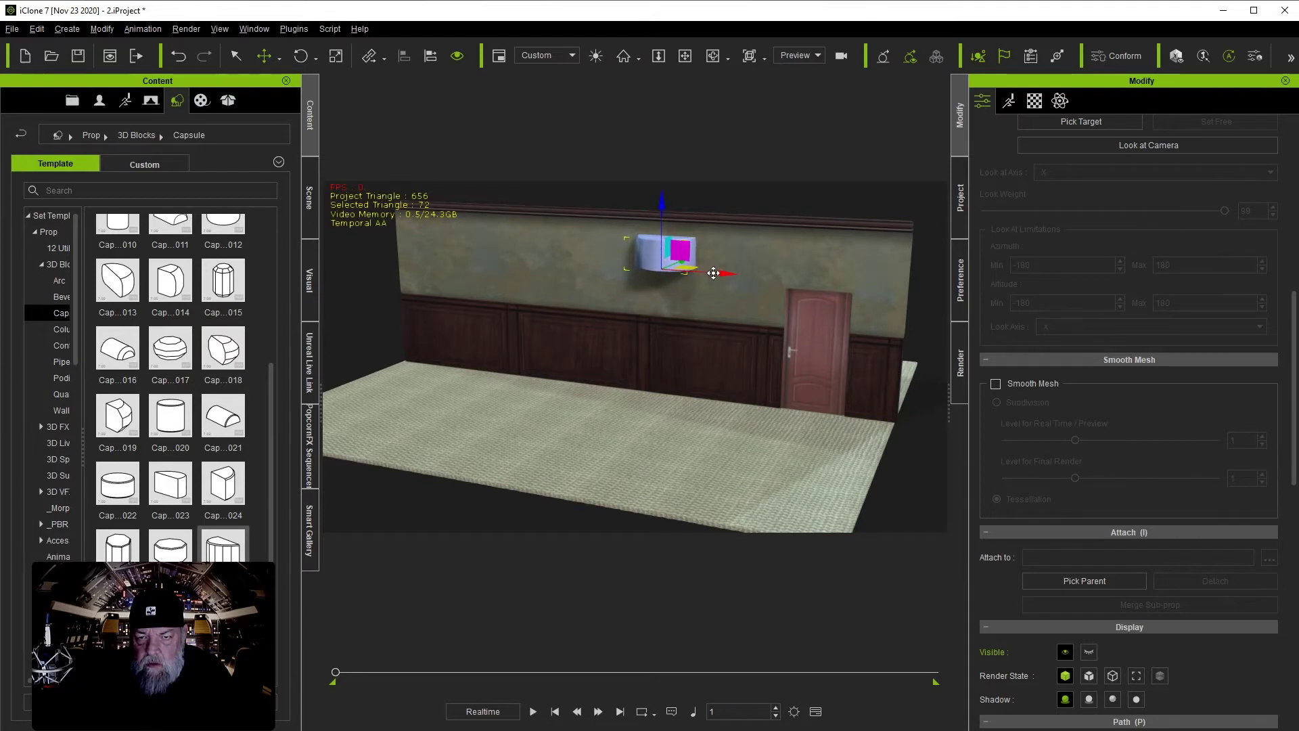
drag(714, 272, 690, 271)
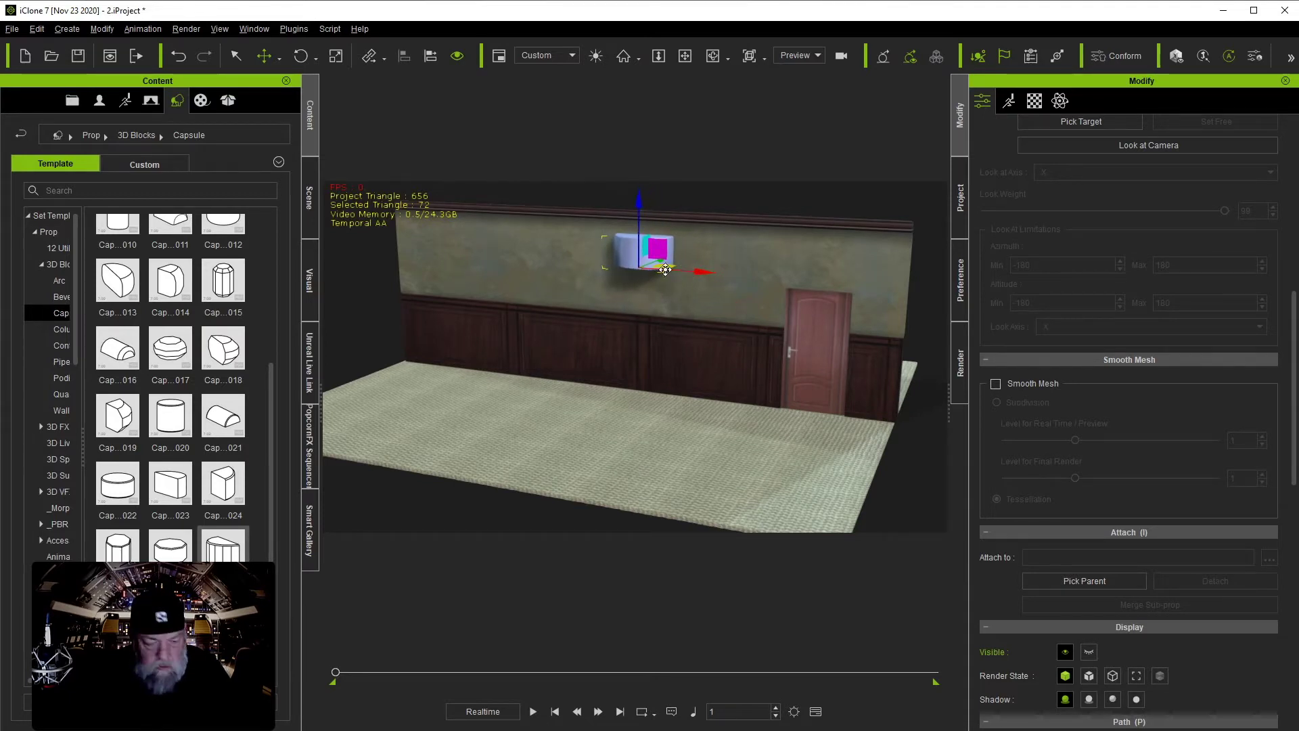
click(338, 57)
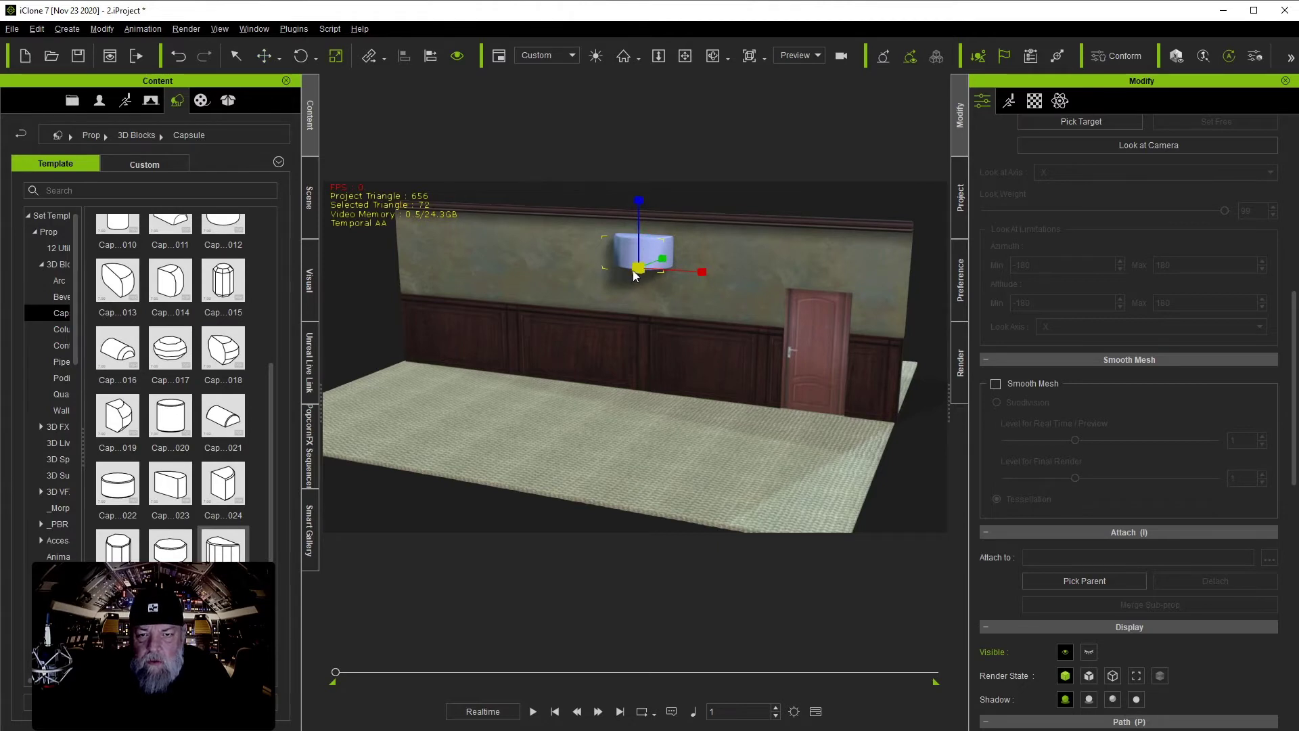
drag(620, 289, 603, 316)
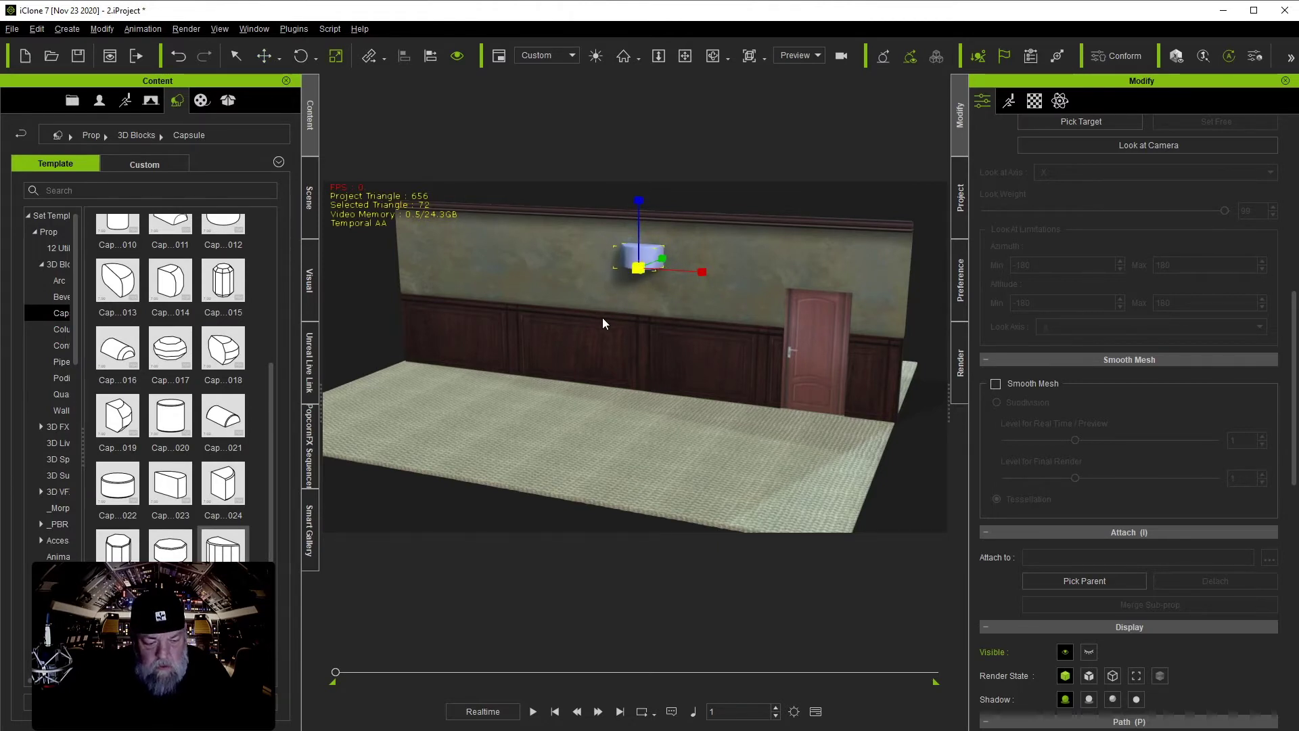
key(ctrl+z)
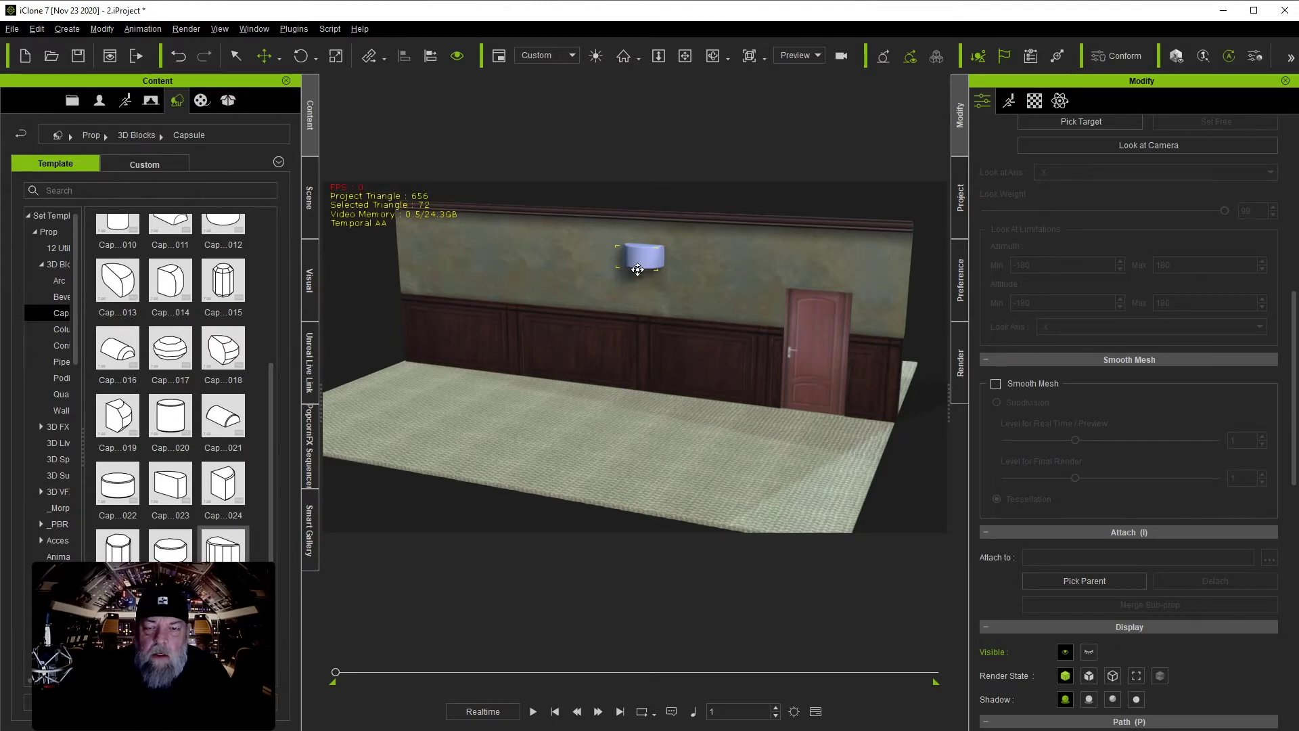
Launch the capsule's Base Color texture and its UV reference layout in Photoshop.
click(1035, 101)
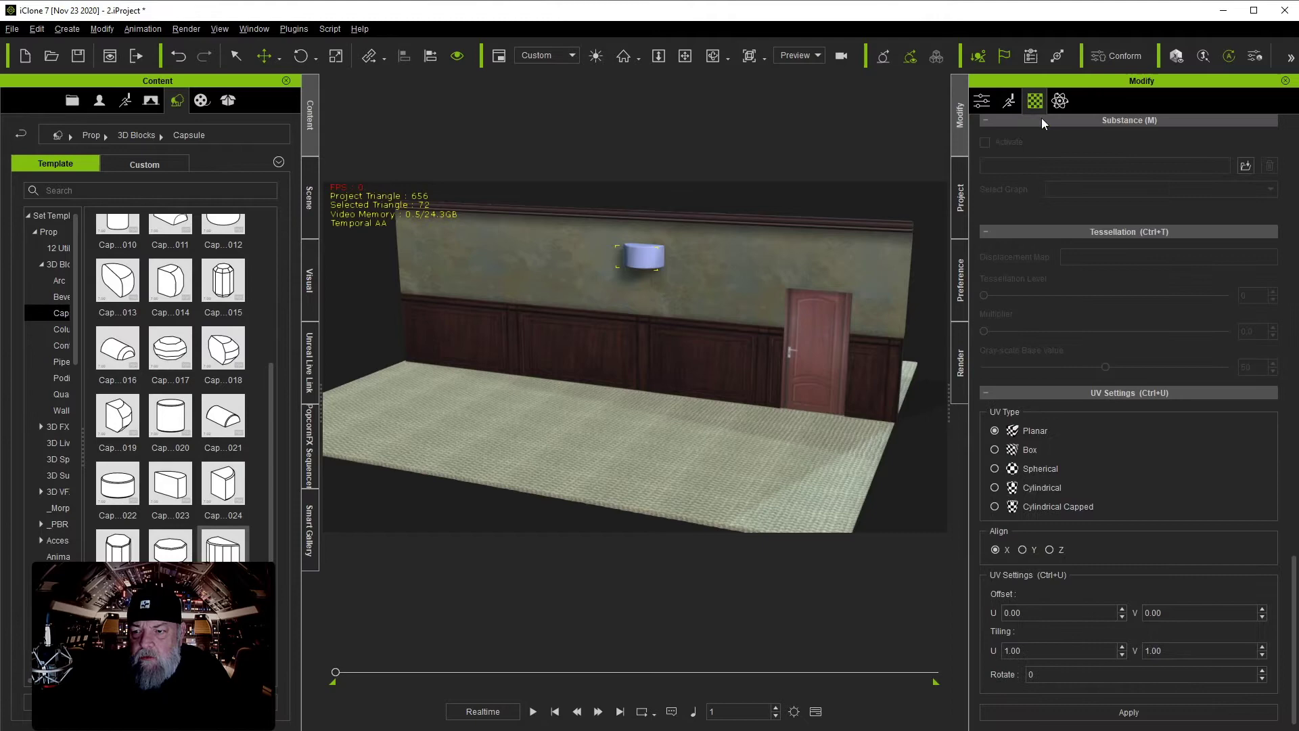
drag(1297, 597, 1279, 238)
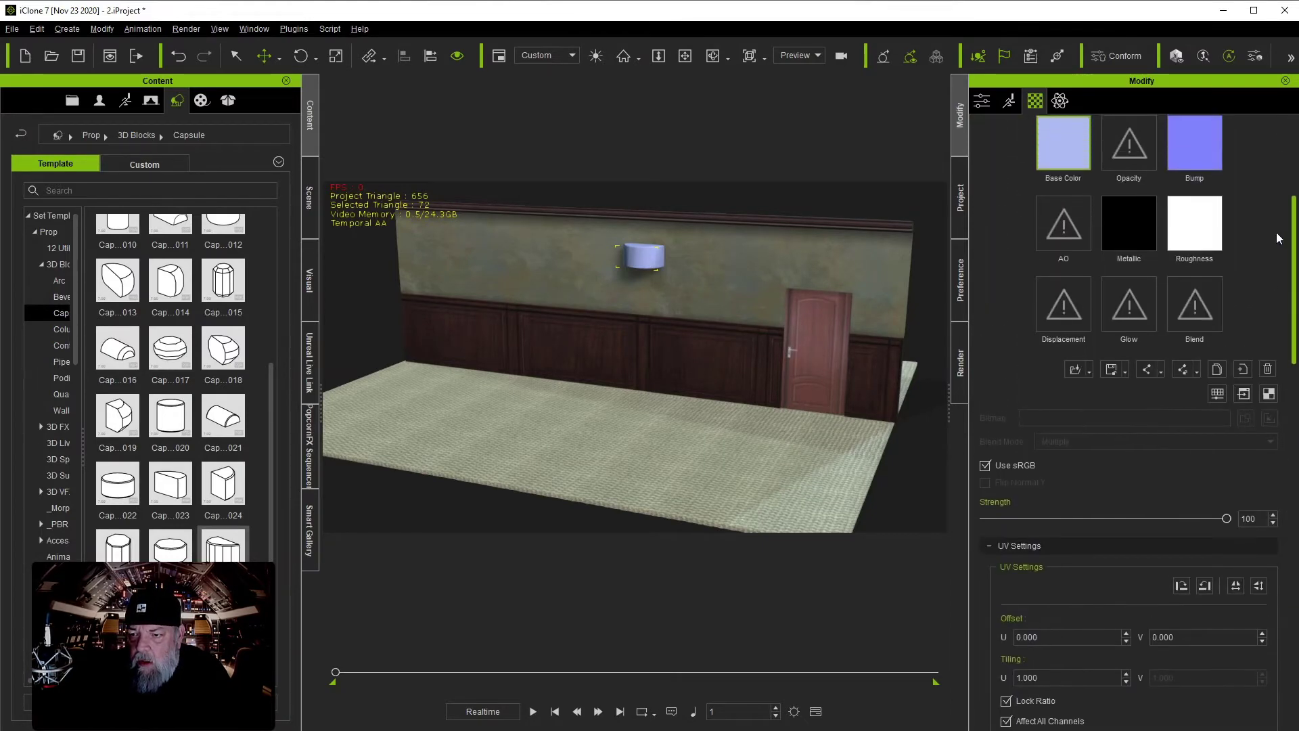
click(1245, 395)
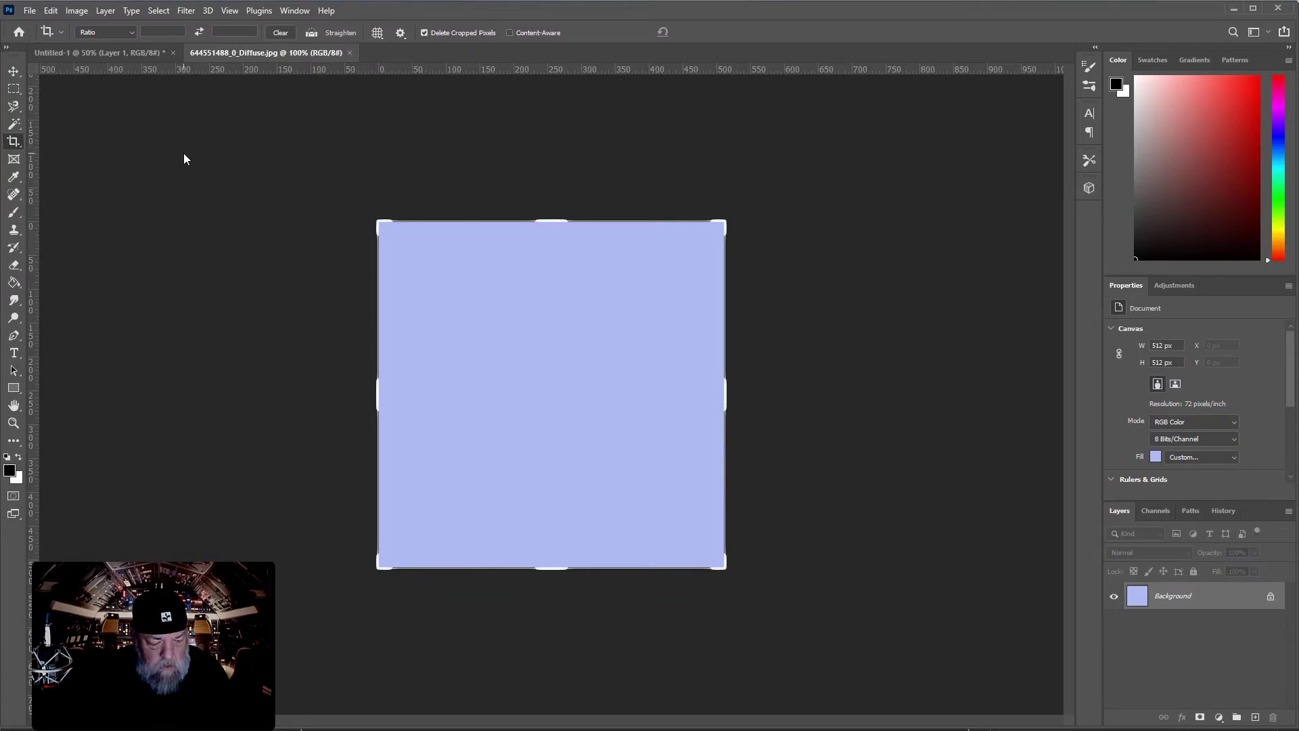
key(alt+Tab)
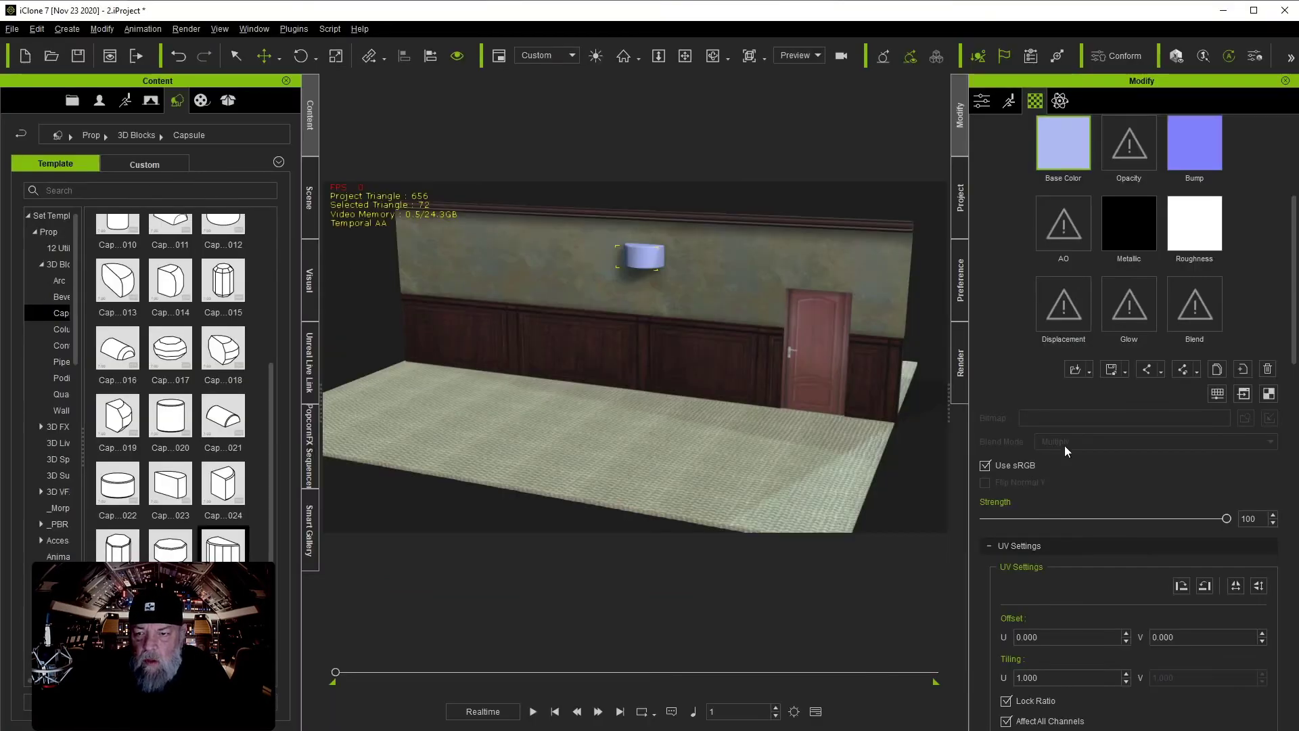
click(1269, 394)
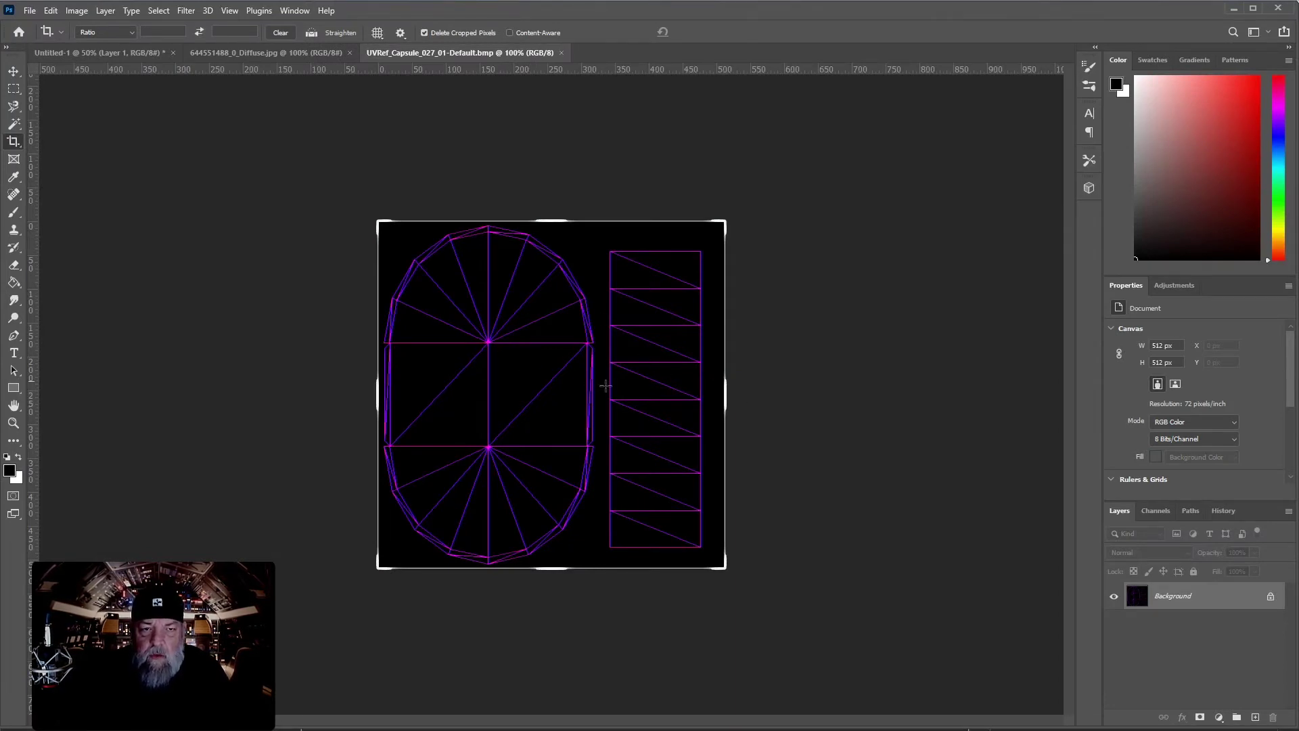
Close the diffuse document and draw a rasterized white rectangle over the UV strip.
click(273, 53)
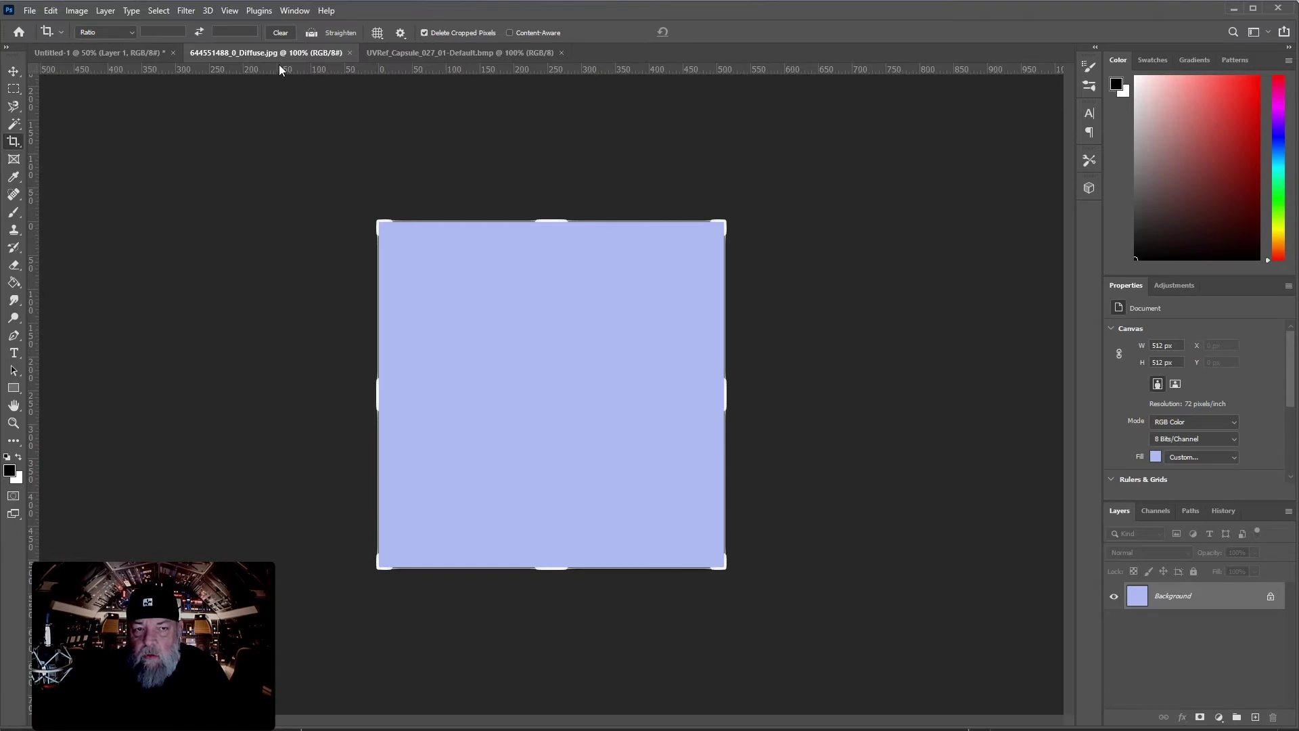
click(350, 53)
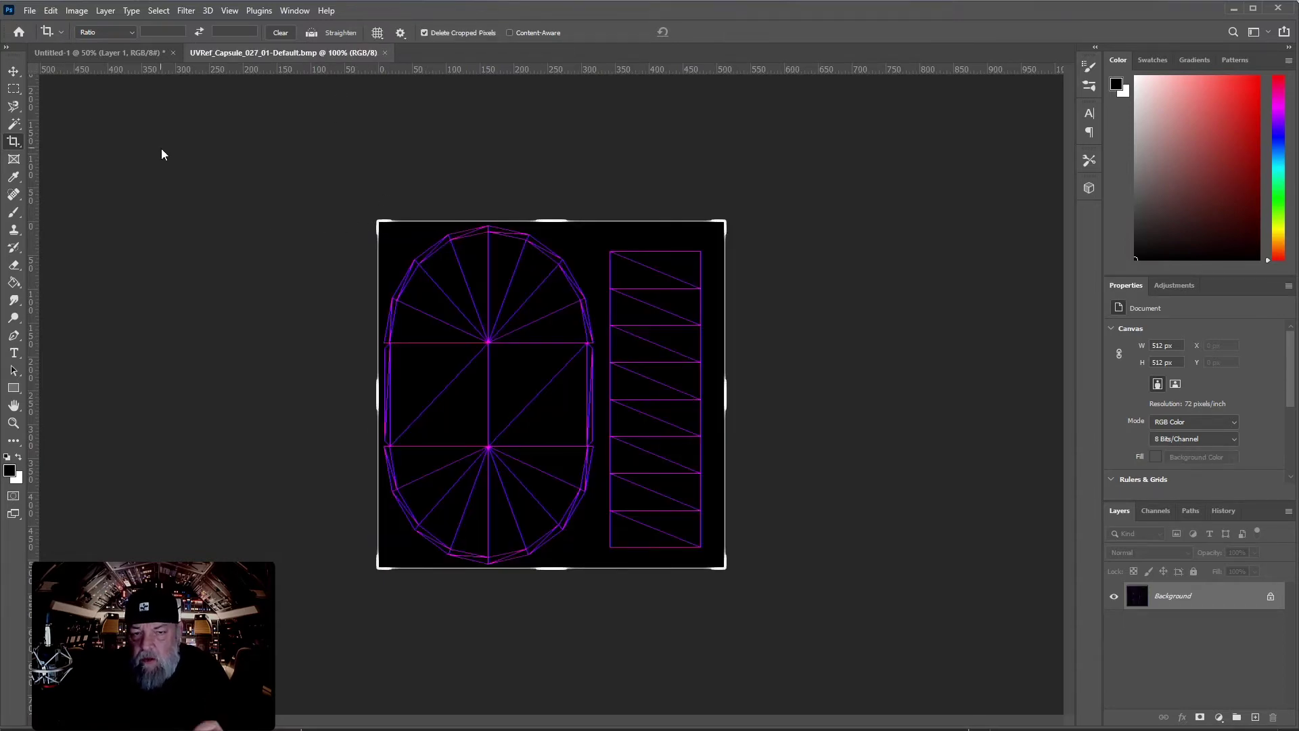
click(15, 71)
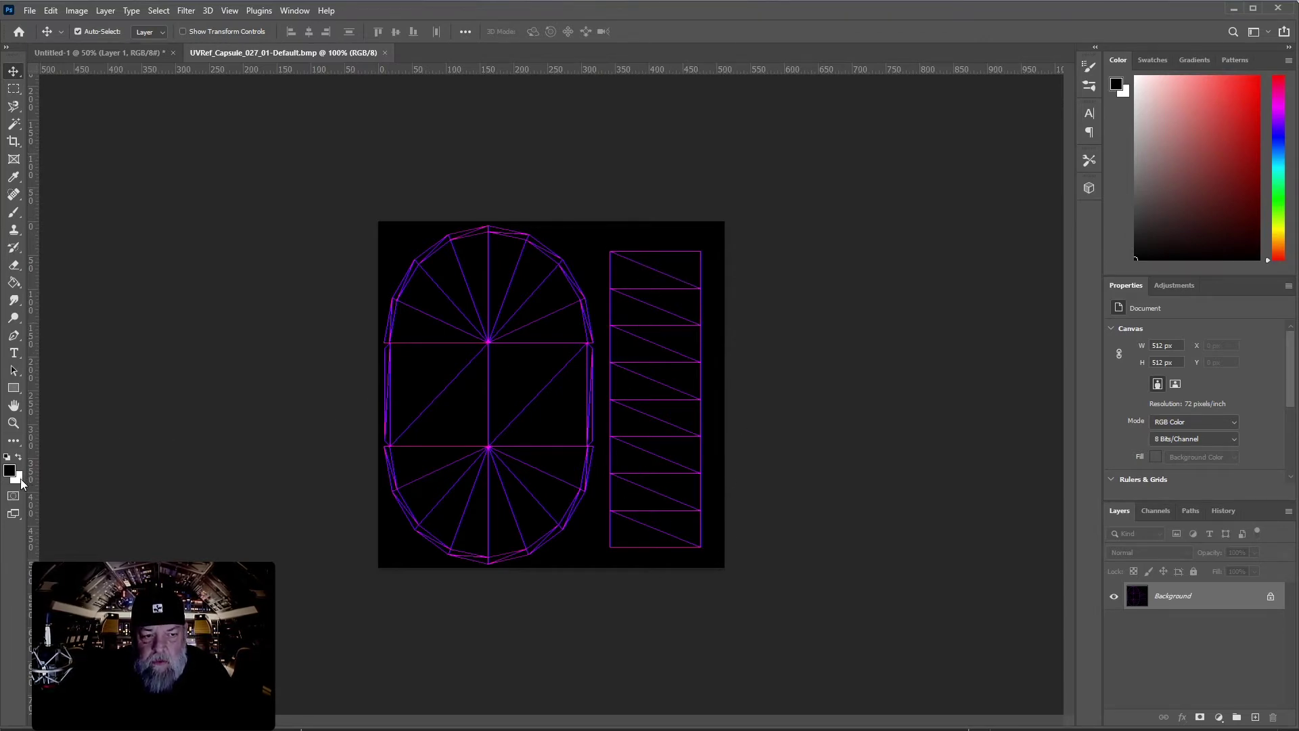
click(14, 389)
click(19, 458)
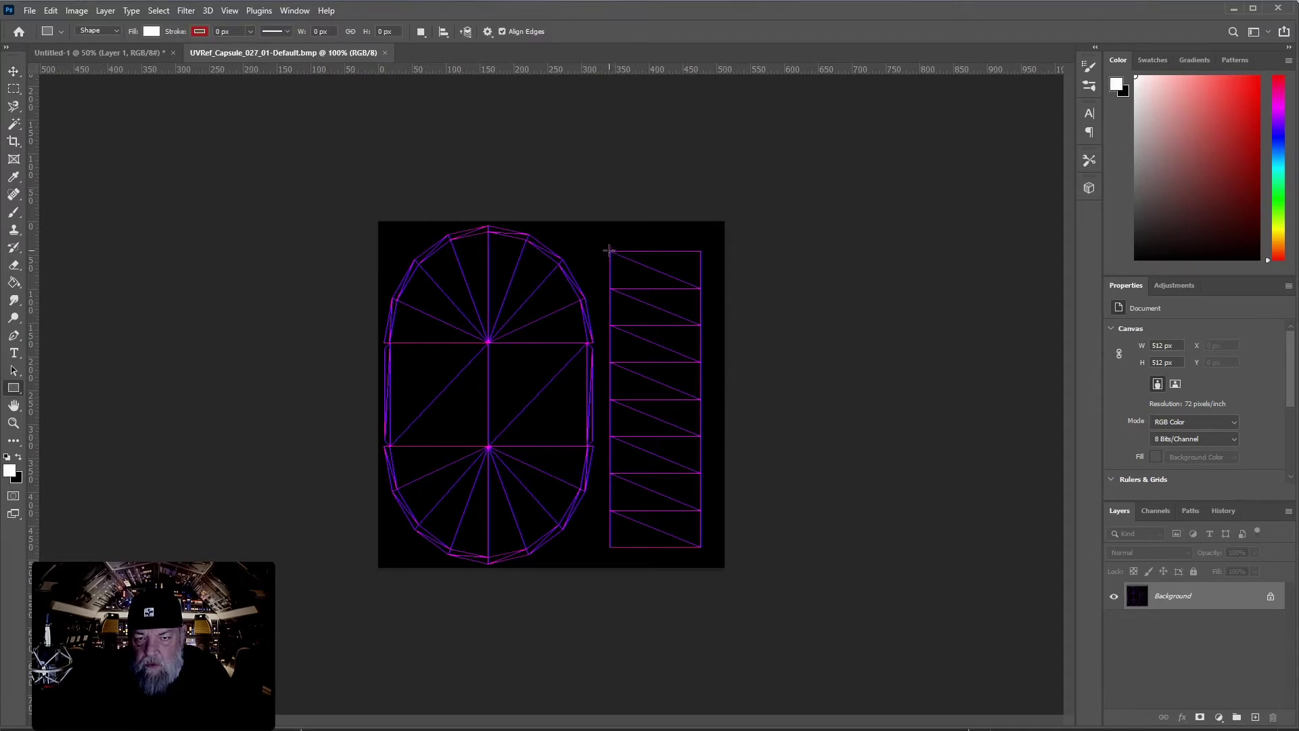
drag(609, 251, 701, 547)
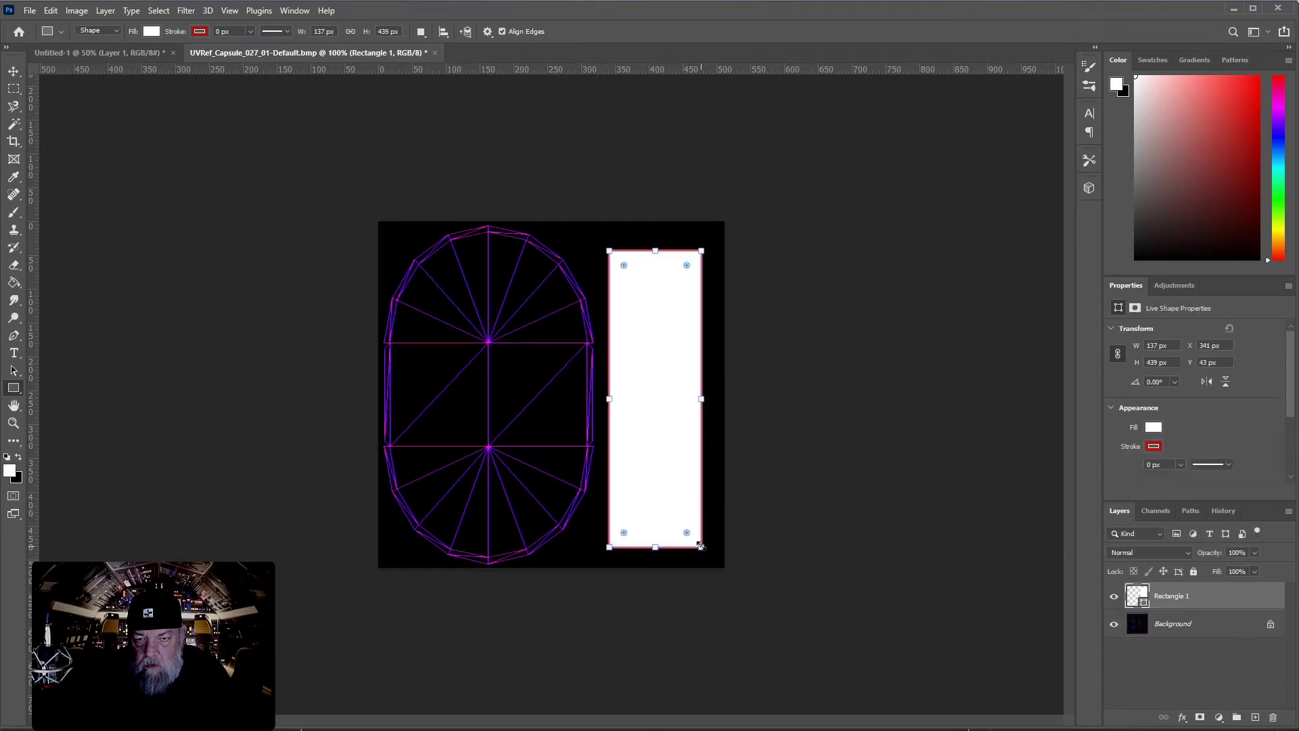
right_click(1210, 602)
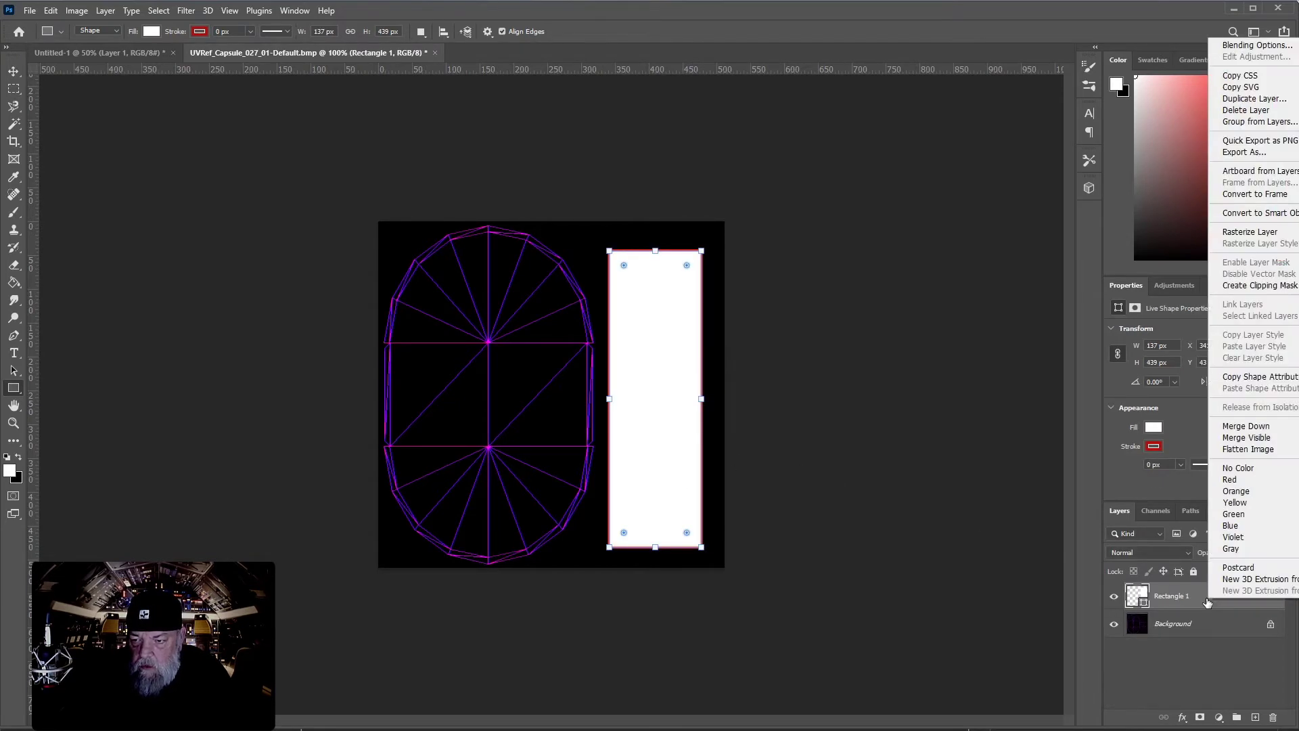
click(1243, 233)
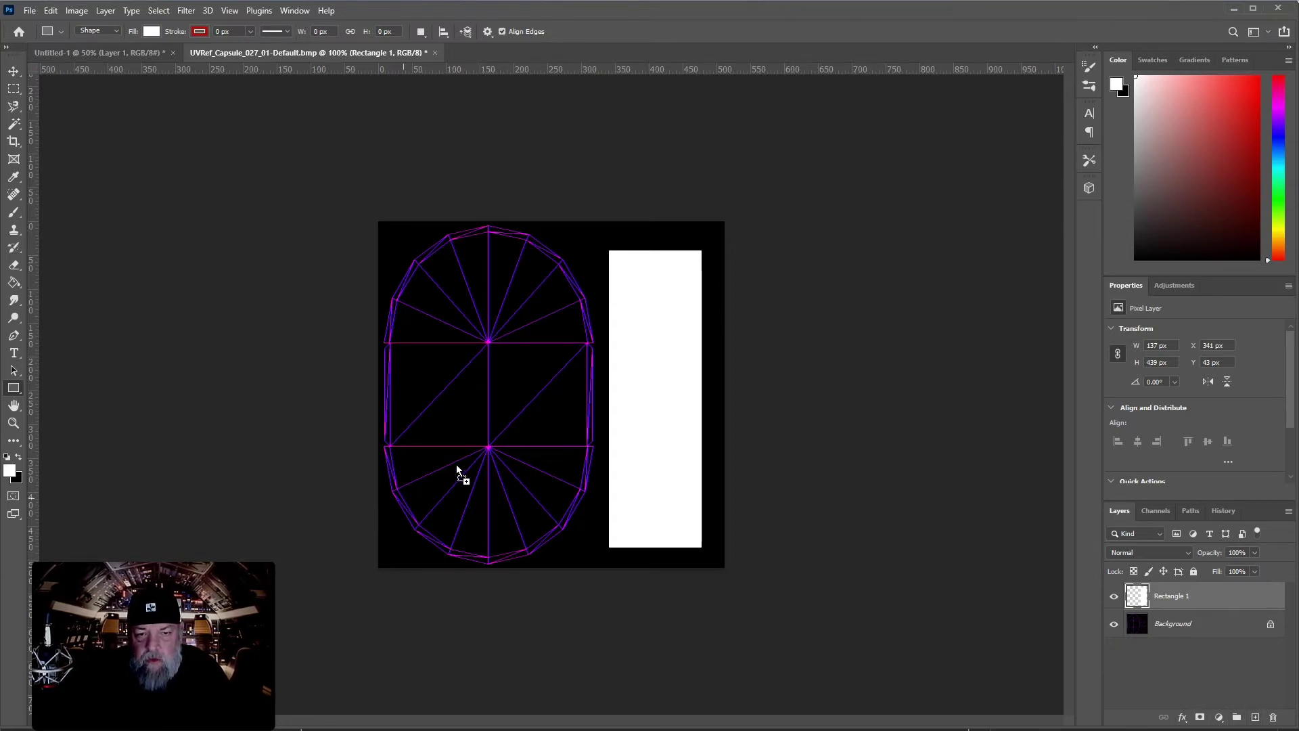
Place wood4_color on the canvas and move its layer beneath the rectangle.
drag(456, 467, 500, 444)
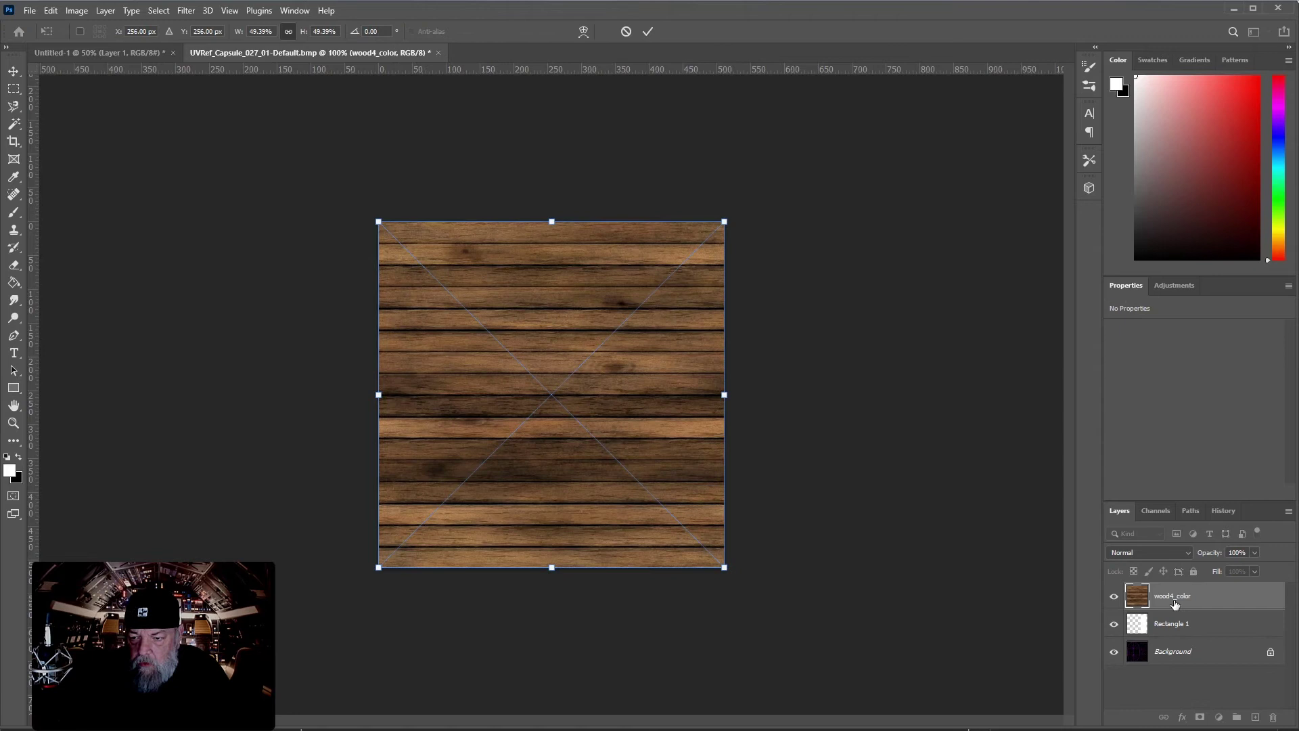
click(647, 31)
drag(1177, 595, 1183, 638)
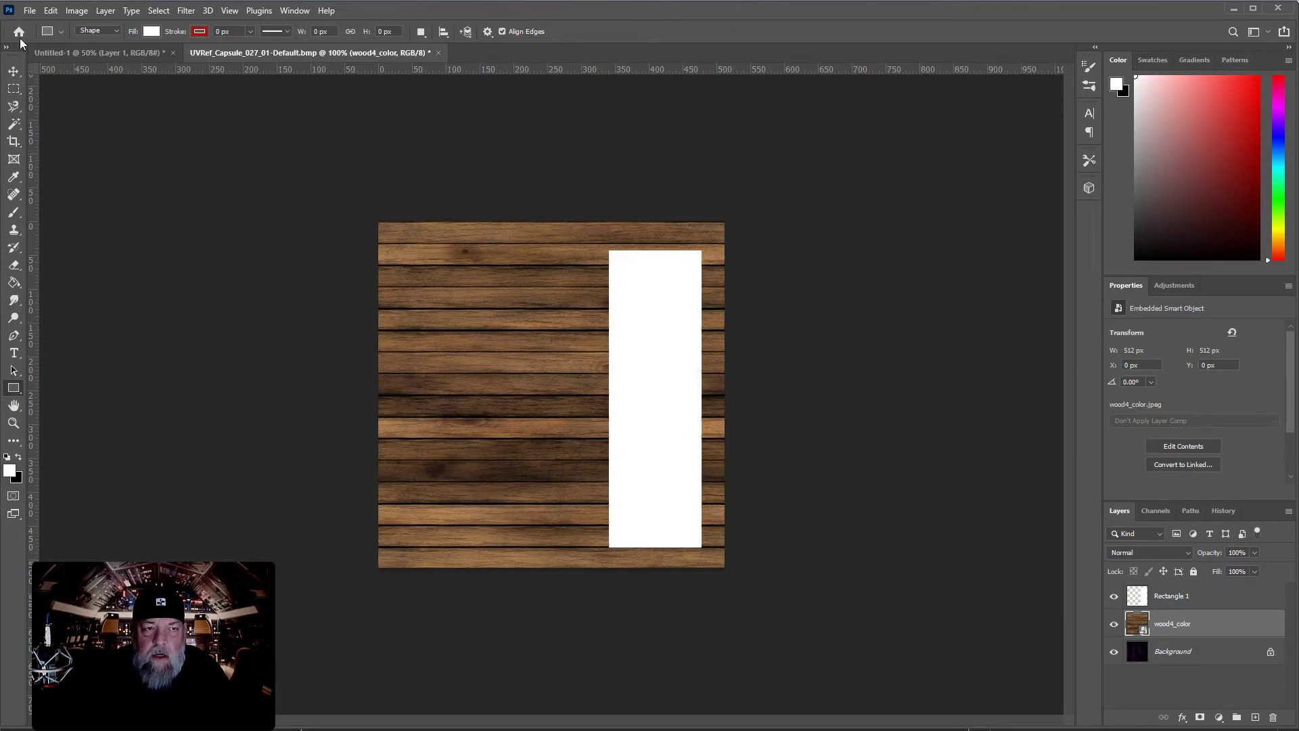
Save the texture as JPEG, overwriting 644551488_0_Diffuse.jpg with default JPEG options.
click(29, 10)
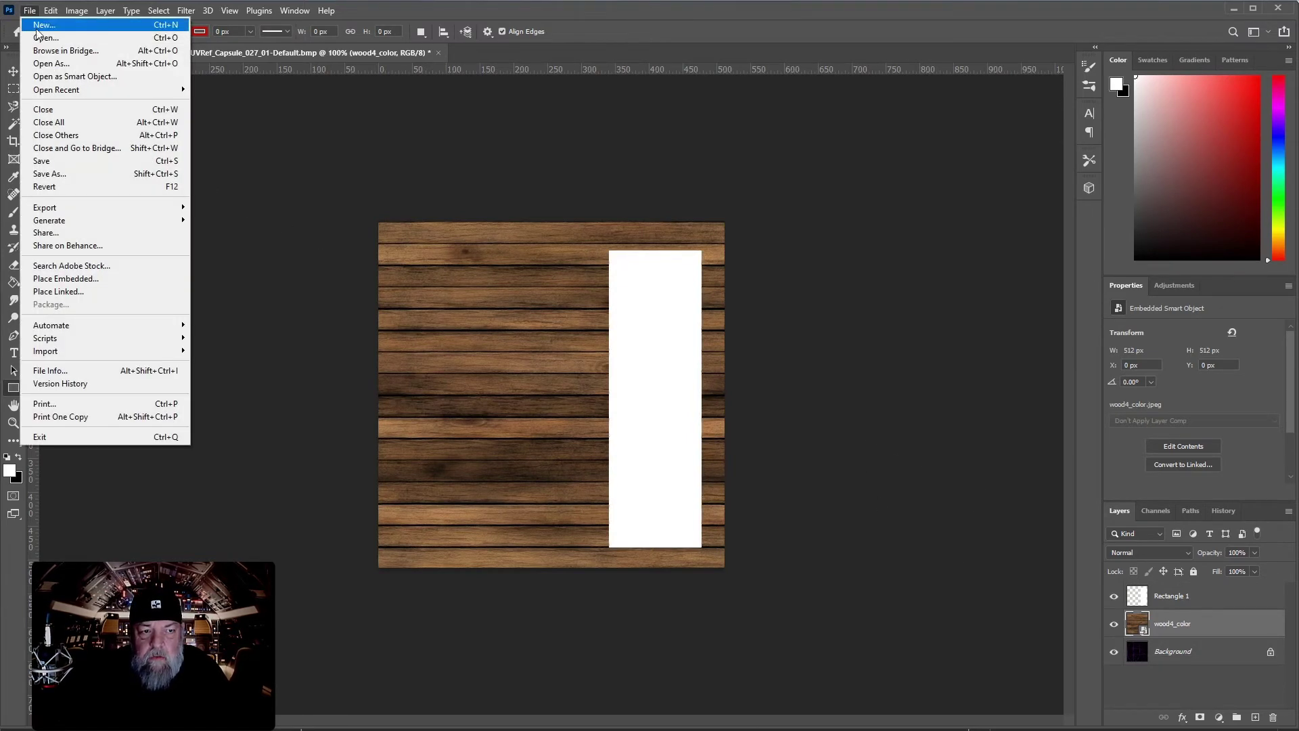
click(58, 175)
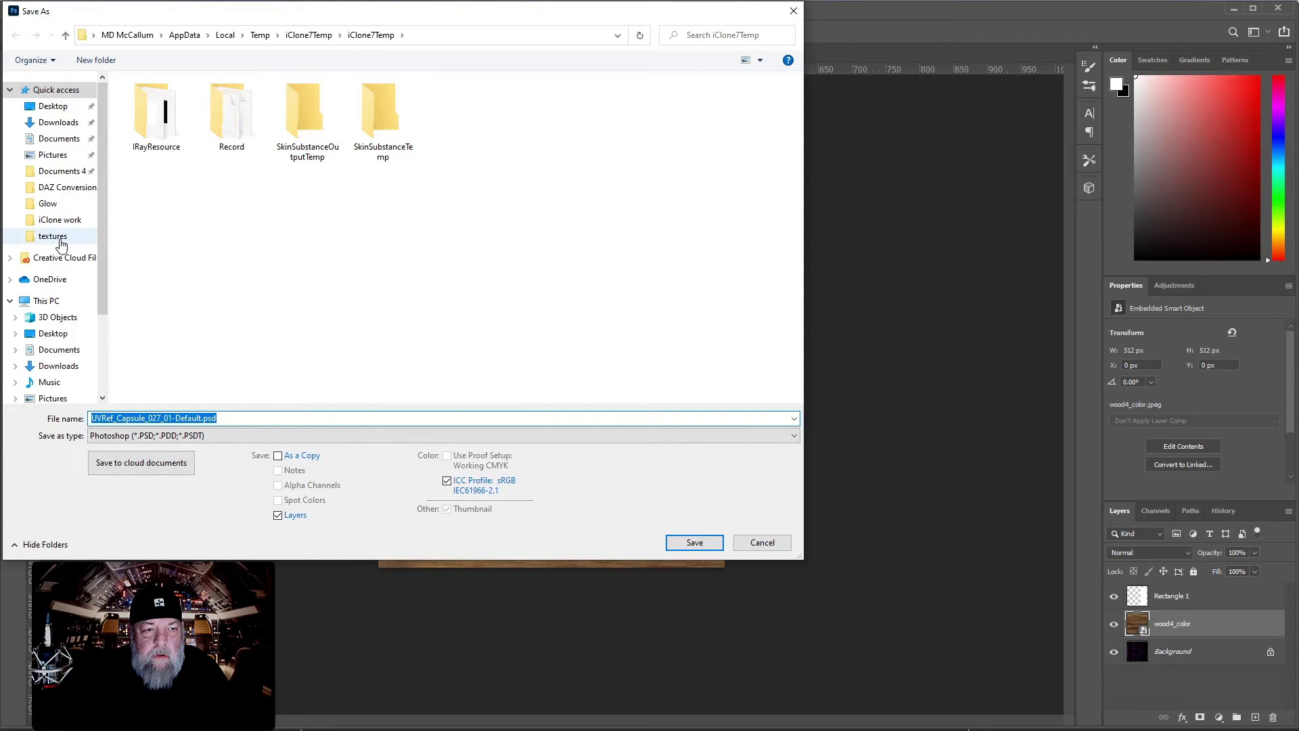
click(300, 435)
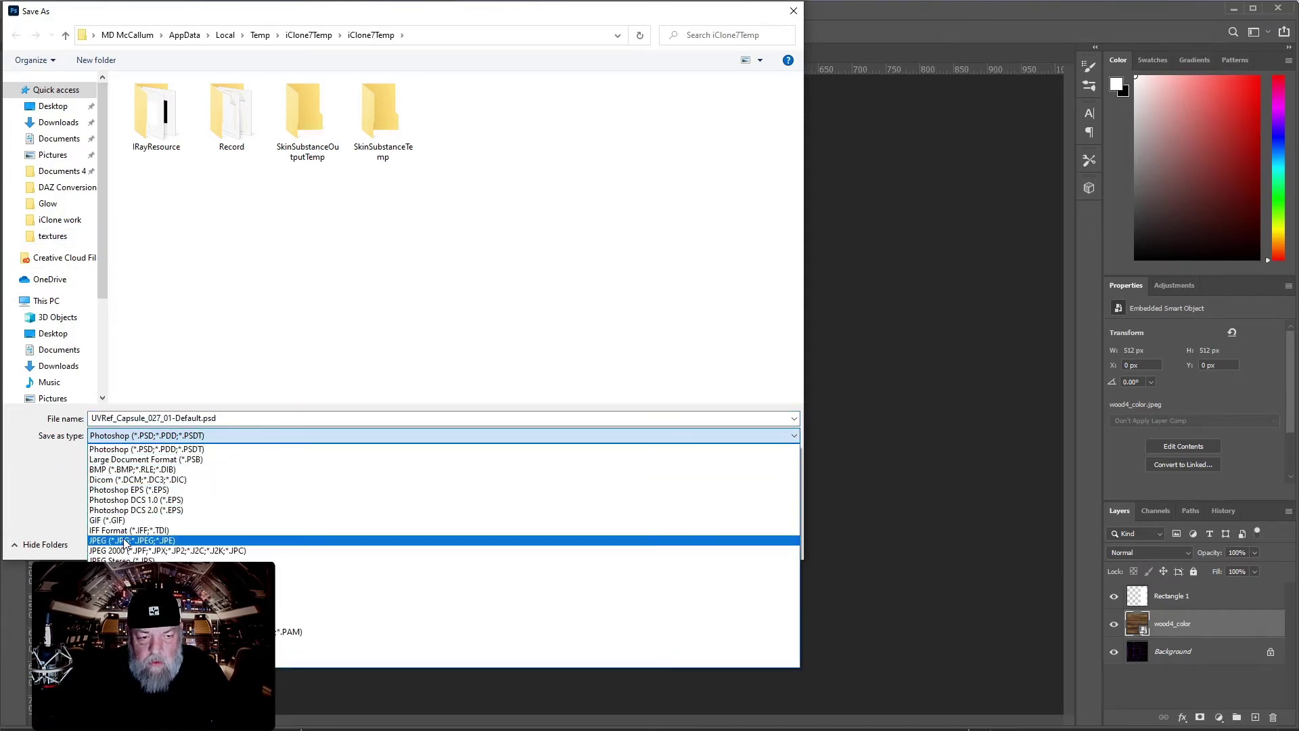
click(122, 540)
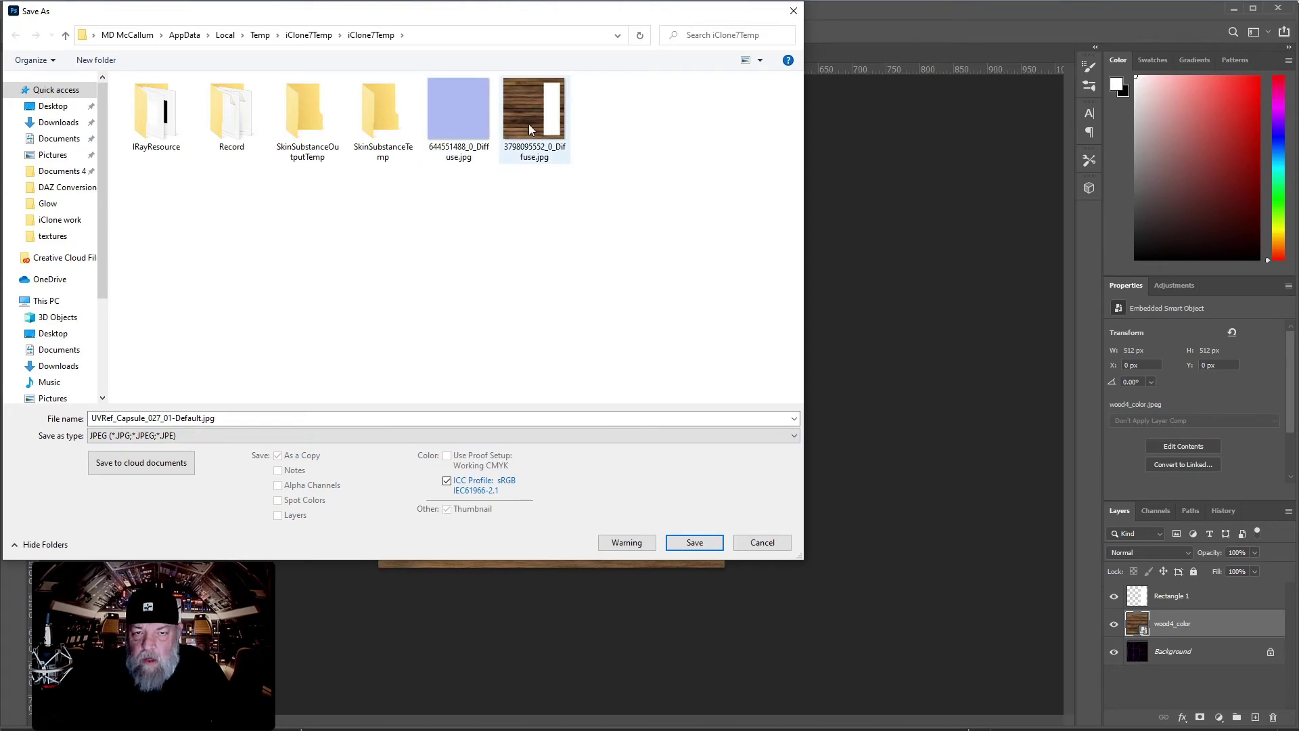
click(453, 116)
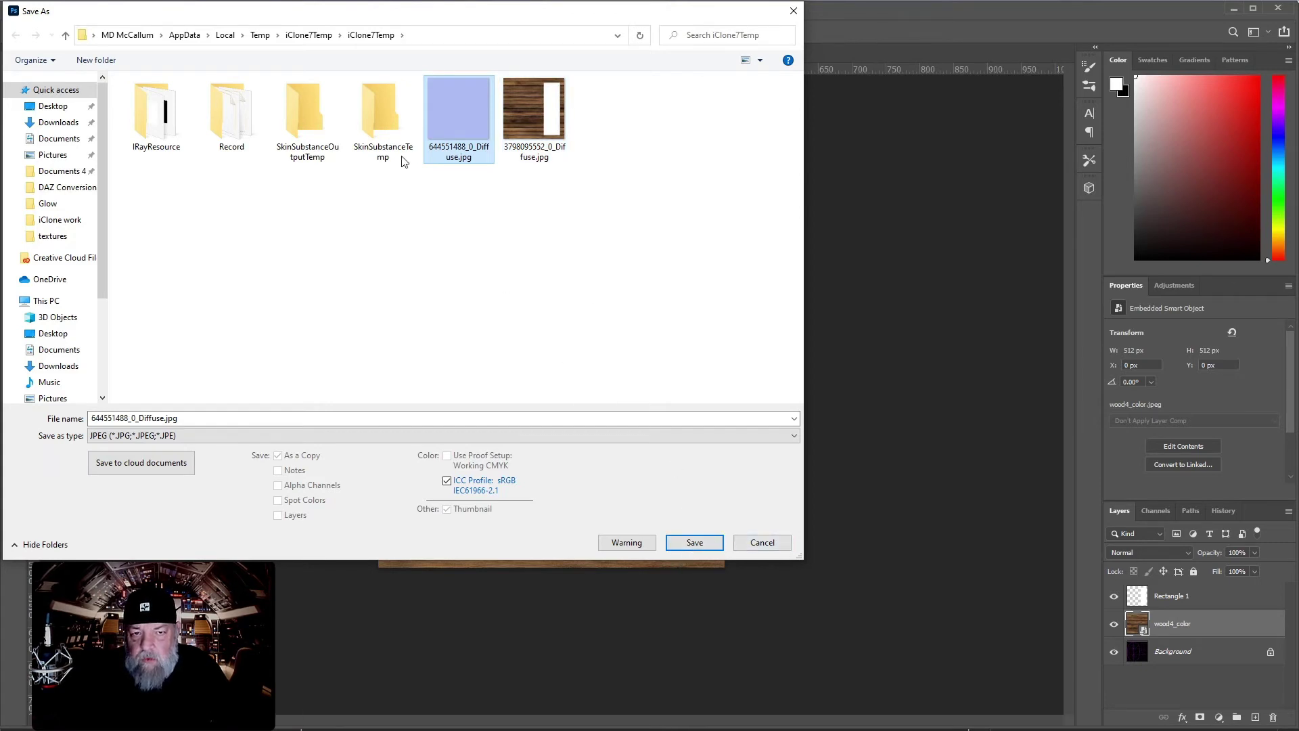
click(694, 543)
click(685, 380)
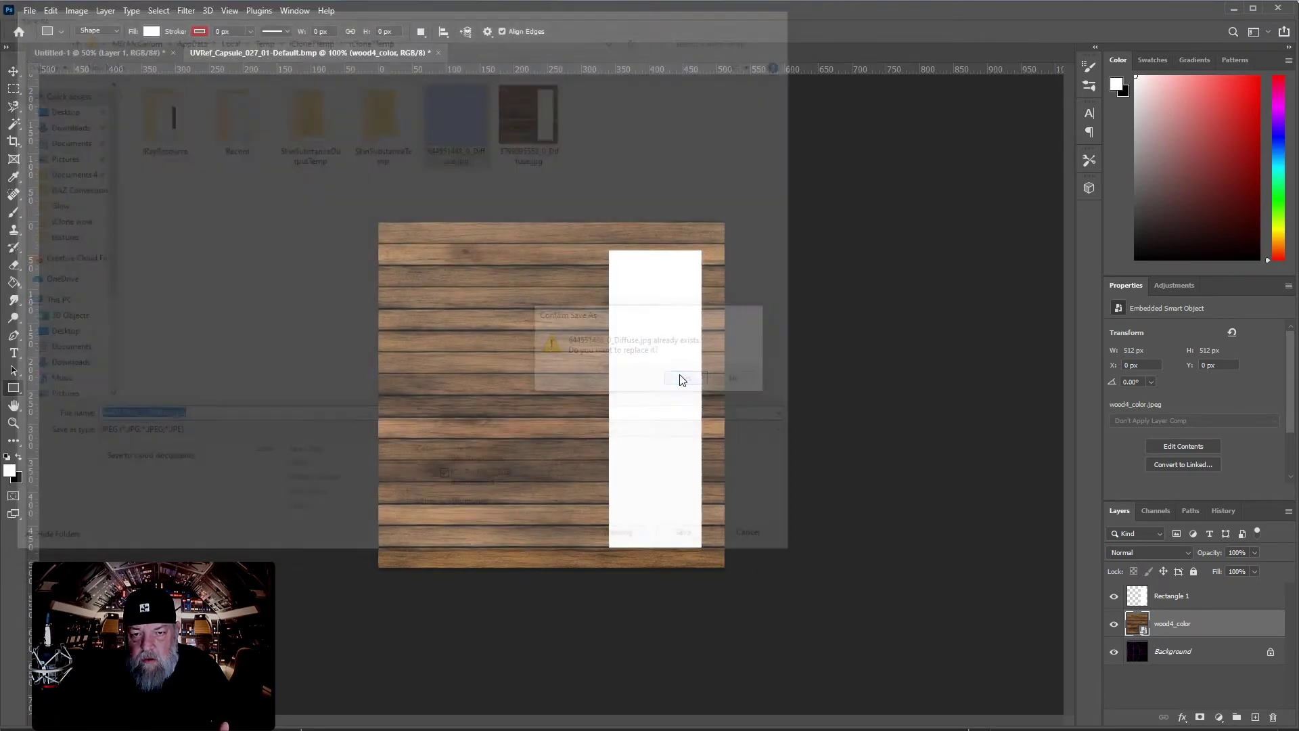
click(541, 98)
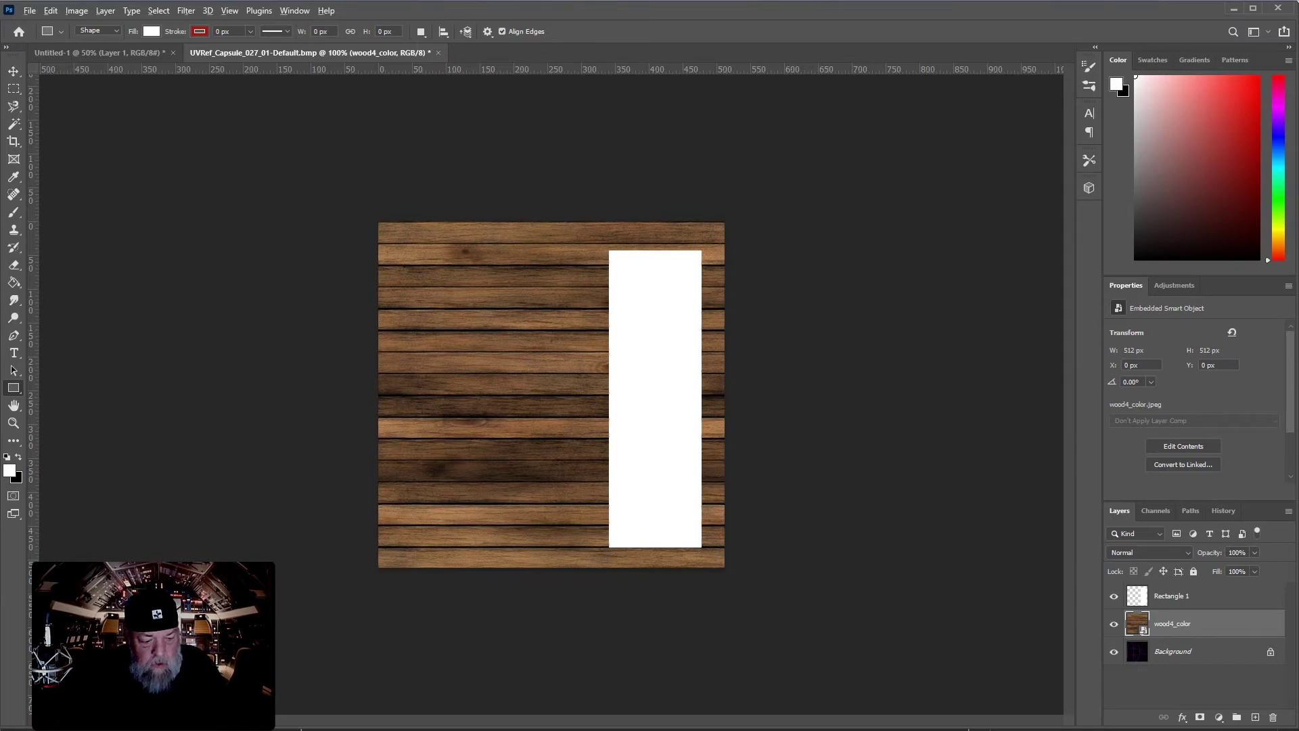
key(alt+Tab)
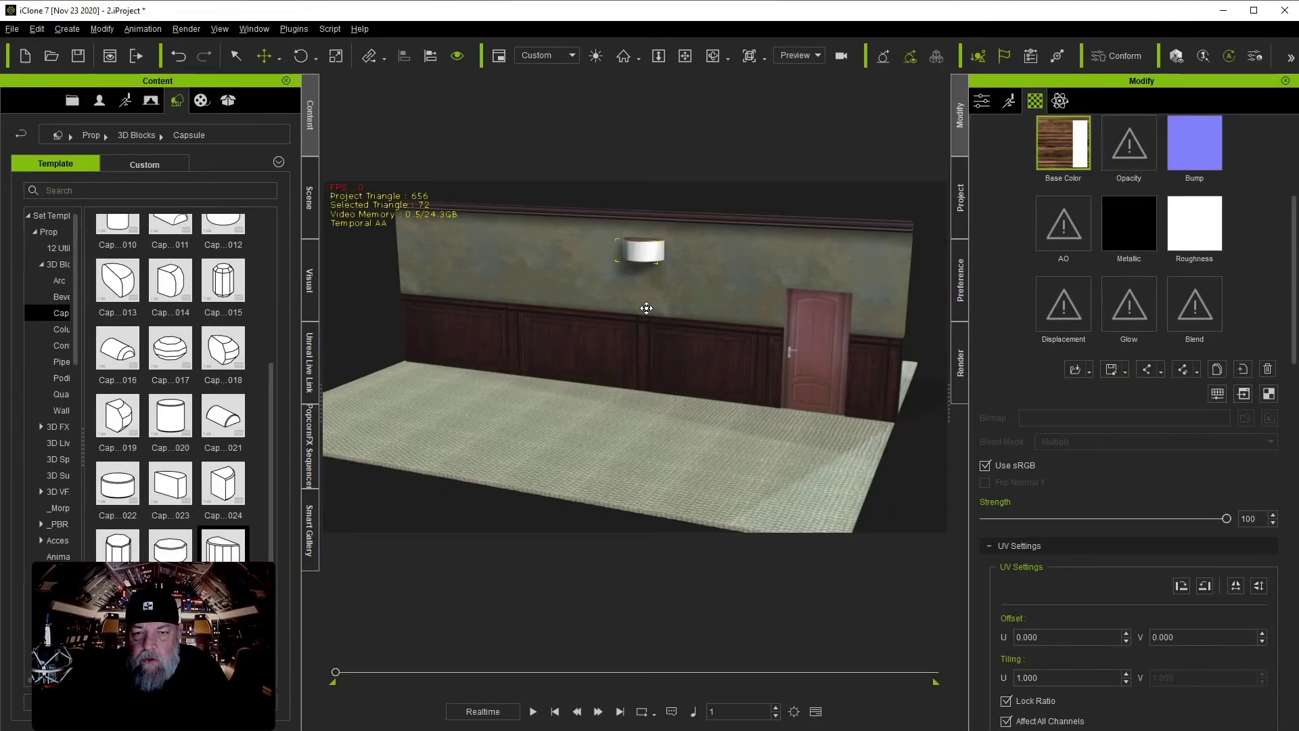
Zoom to the wall capsule, scale it narrower and nudge it higher up the wall.
click(658, 56)
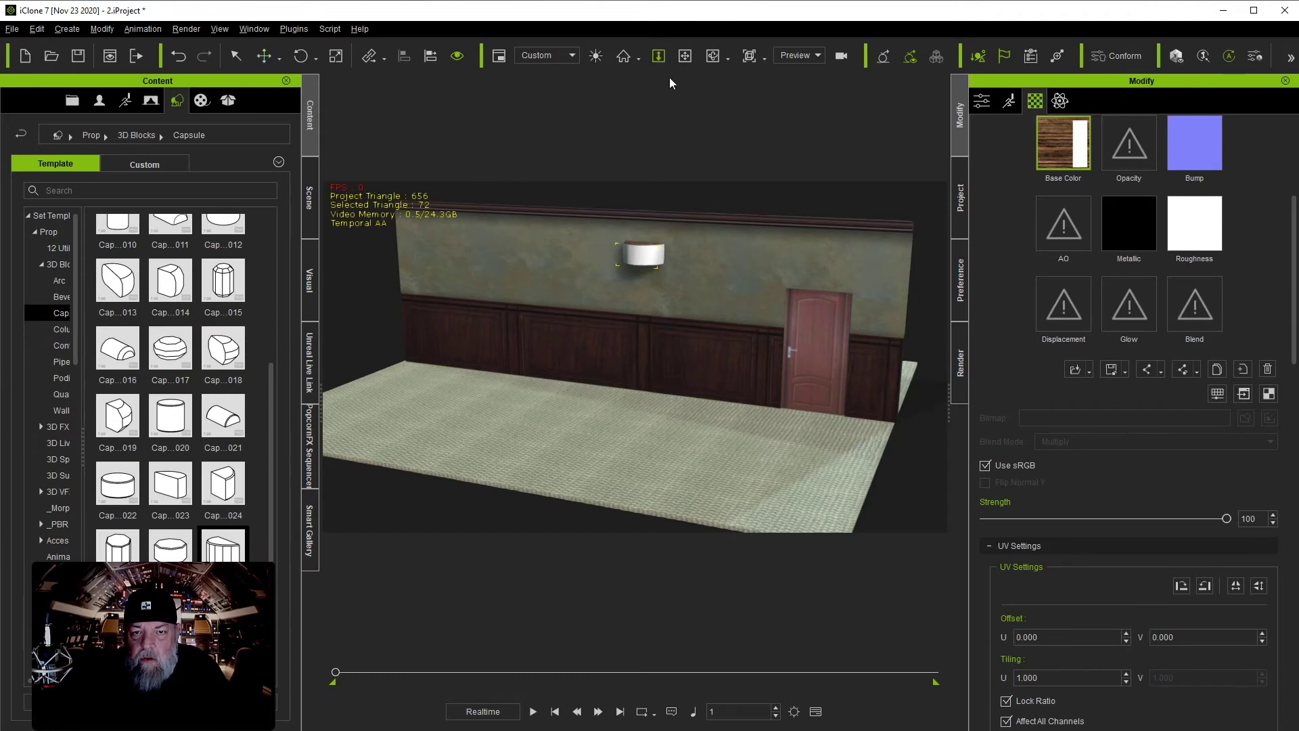
drag(677, 277, 488, 91)
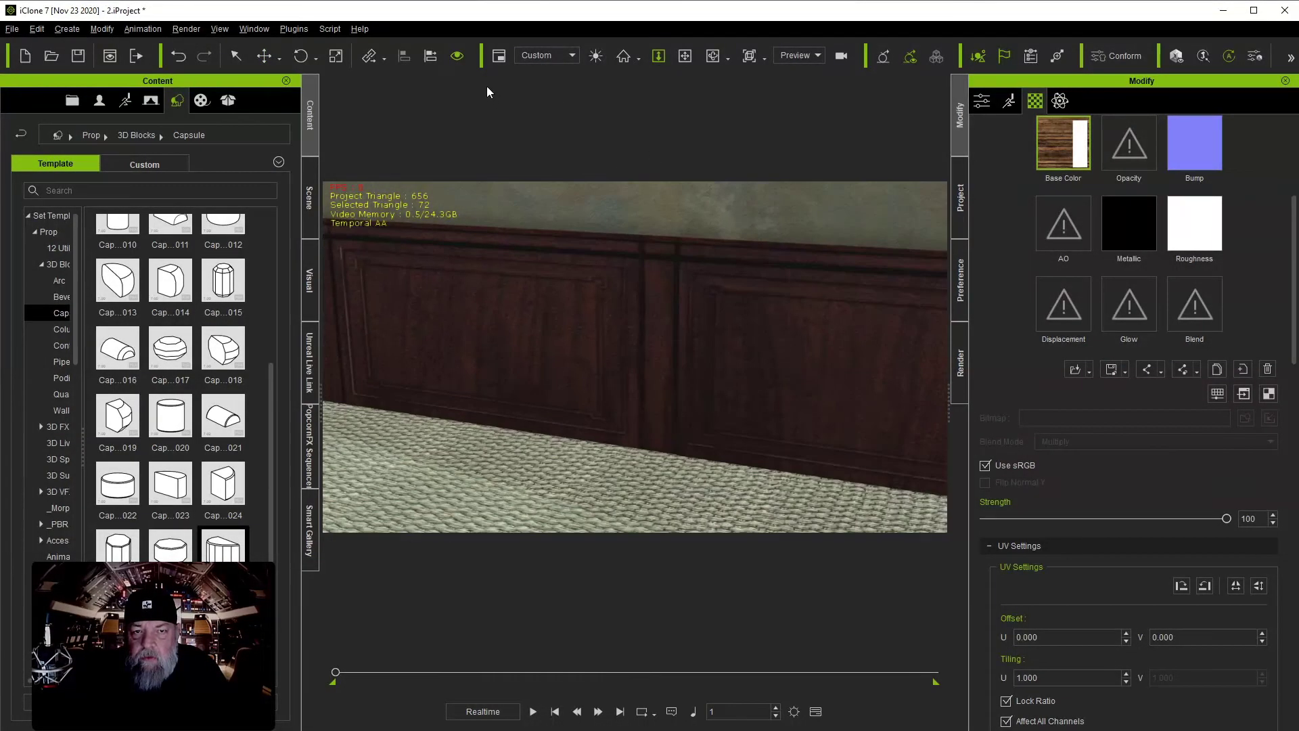
click(684, 56)
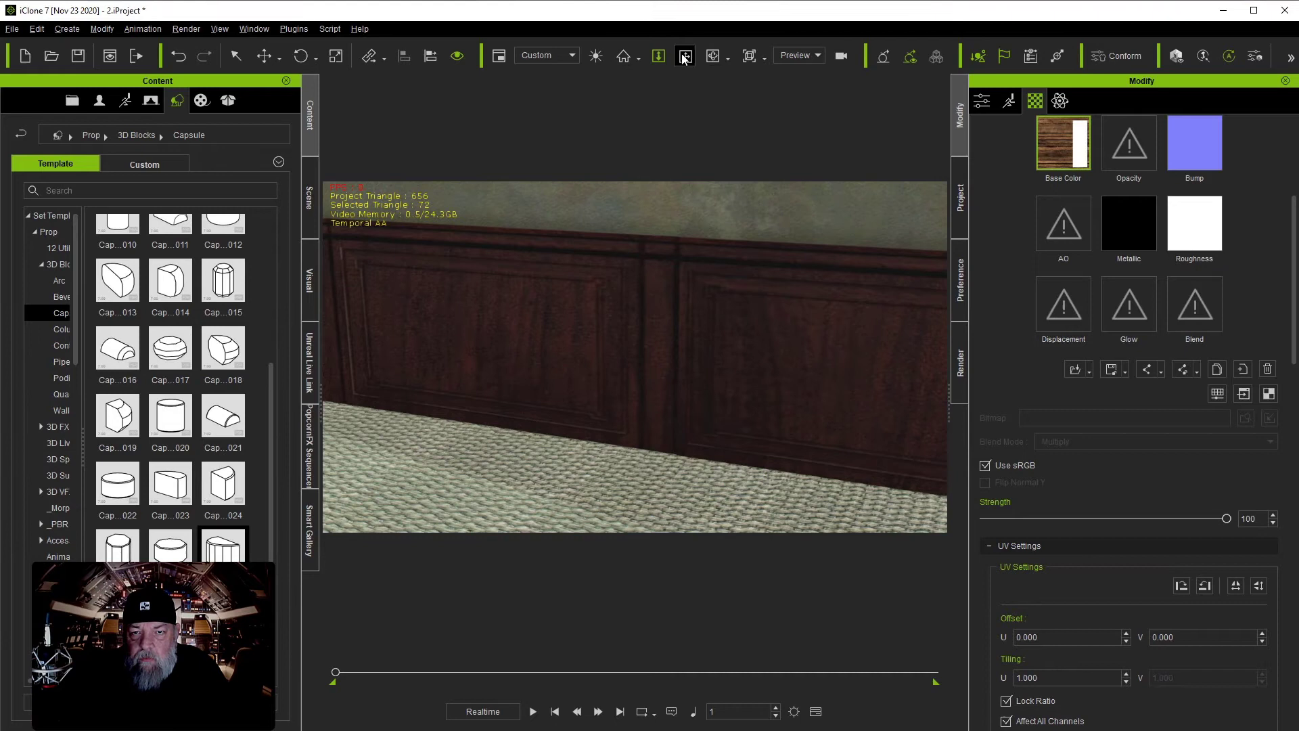
drag(667, 245, 626, 347)
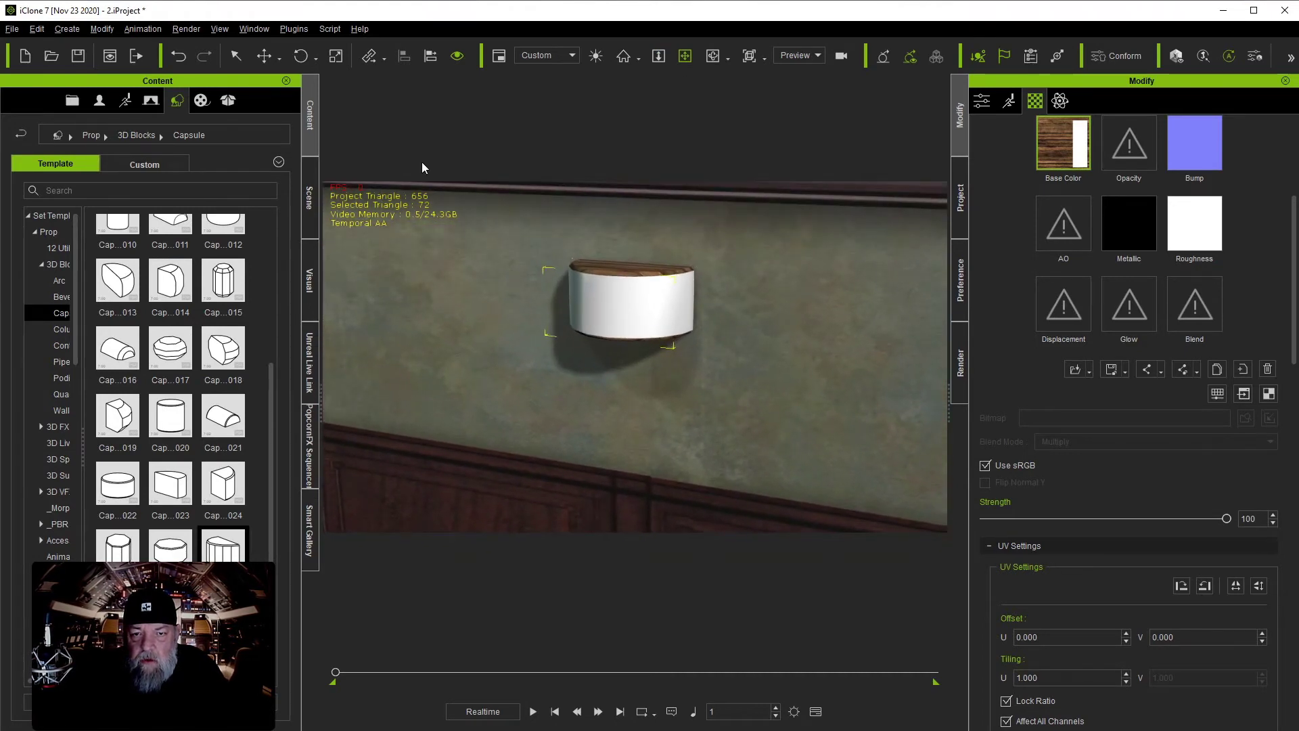
click(336, 56)
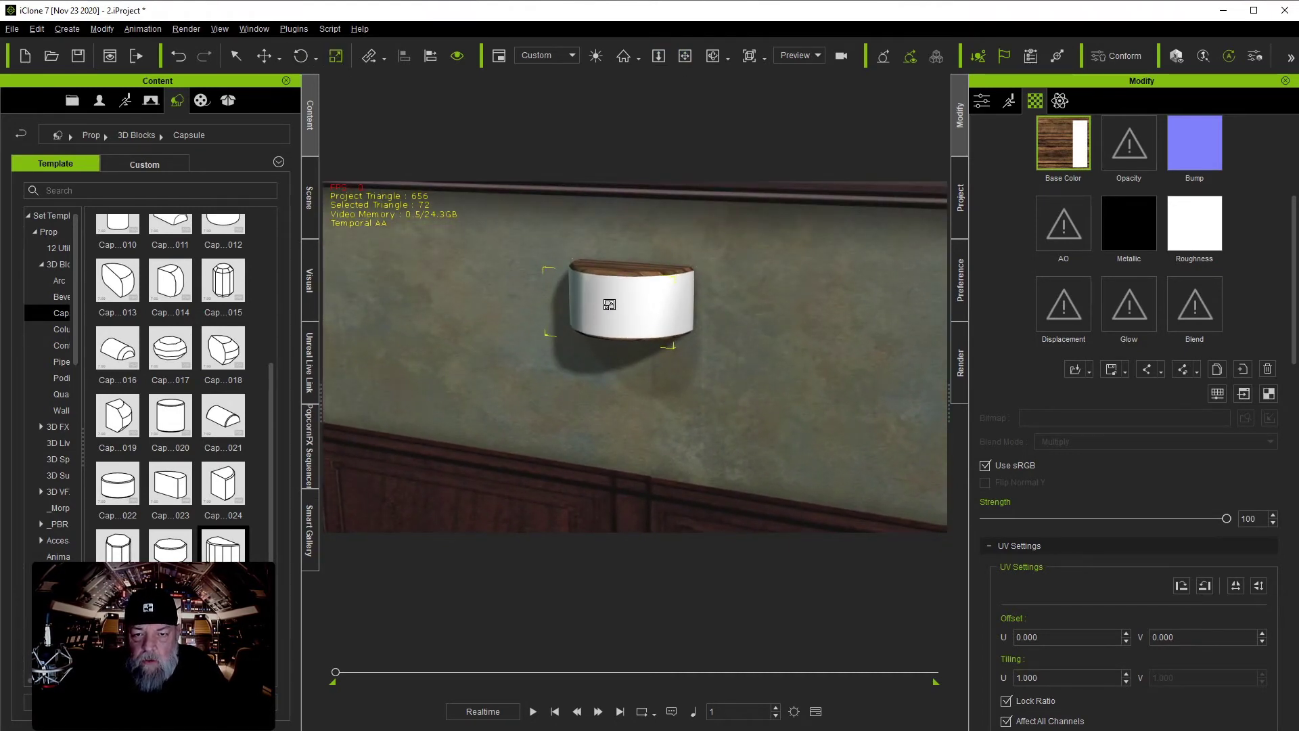
drag(609, 306, 586, 359)
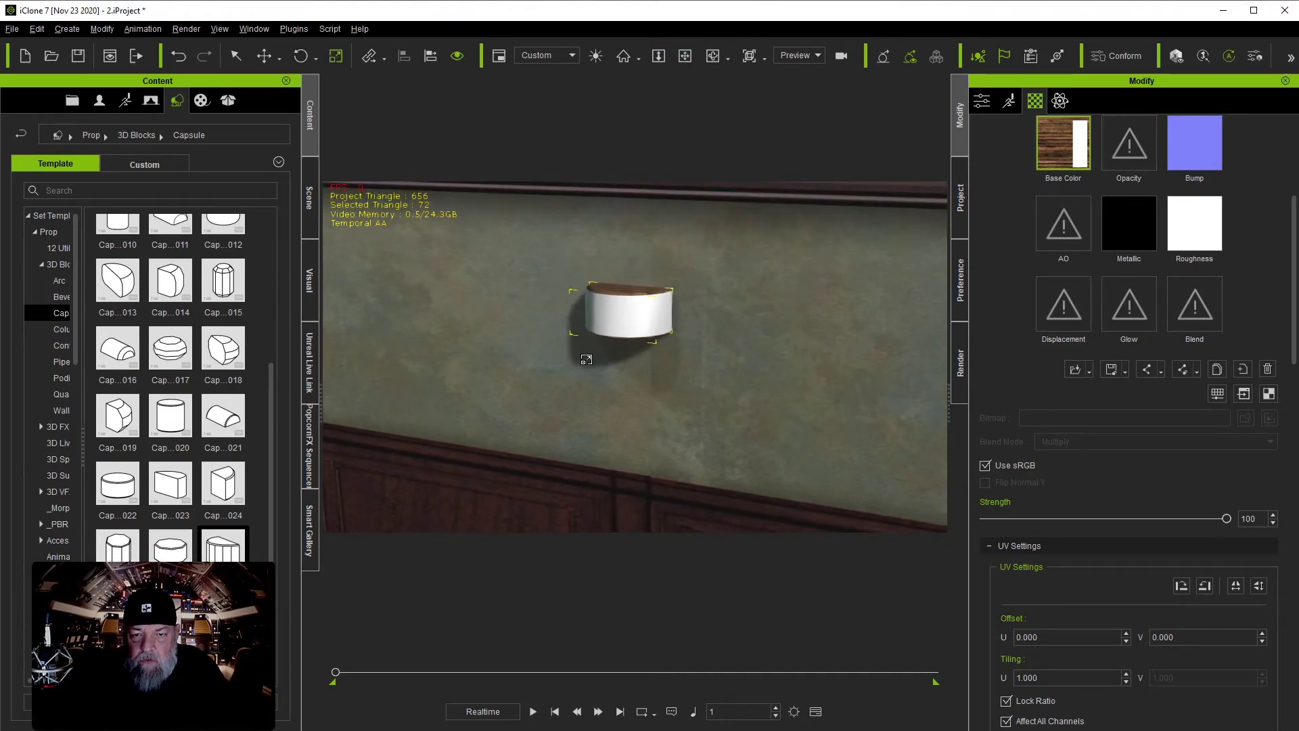
click(263, 55)
drag(632, 316, 629, 311)
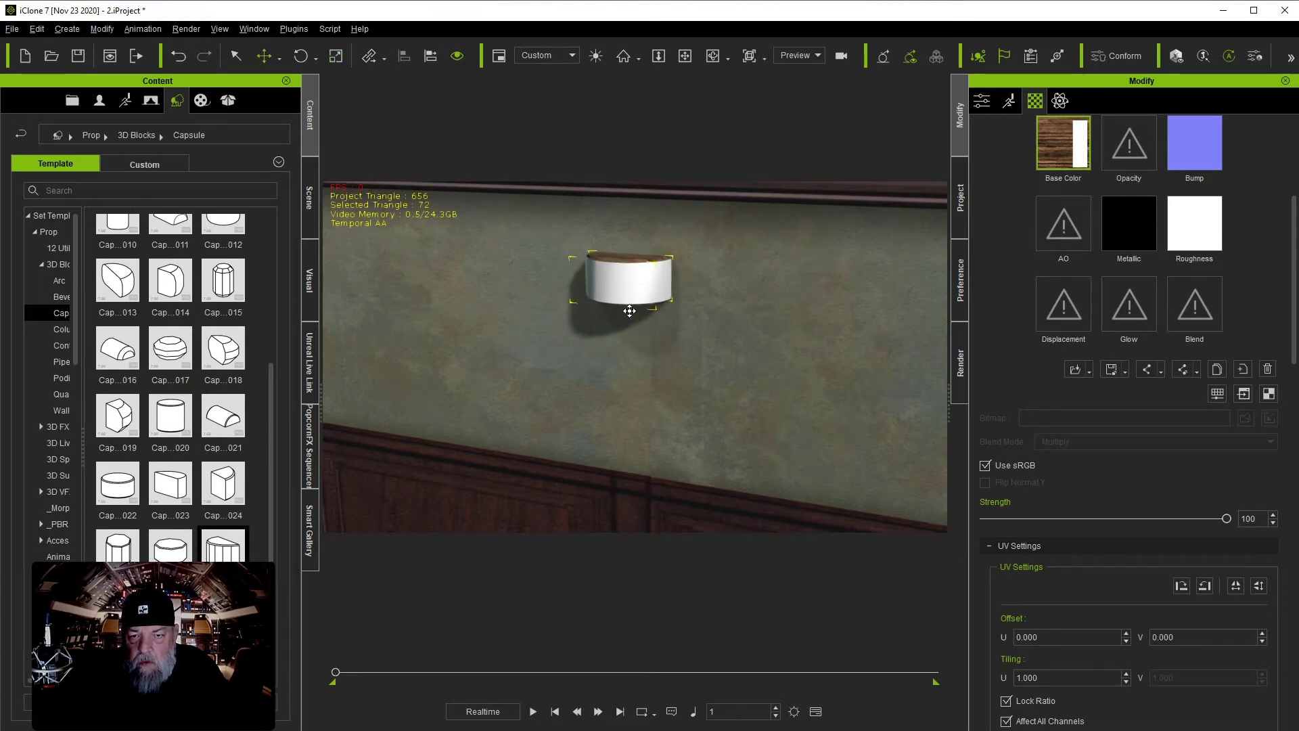
click(779, 338)
drag(1294, 290, 1276, 421)
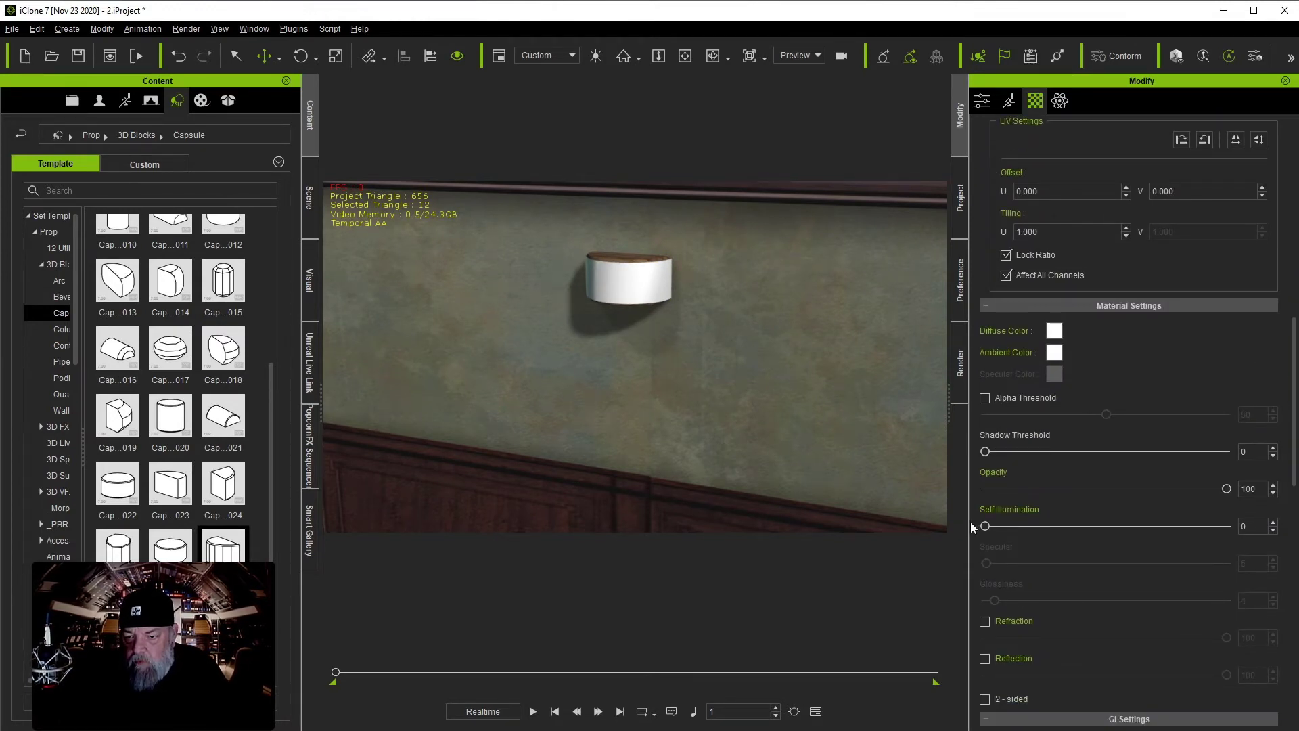
Select the capsule light and set its Self Illumination to 75 so it glows white.
drag(984, 528, 1144, 539)
click(643, 285)
drag(985, 527, 1166, 534)
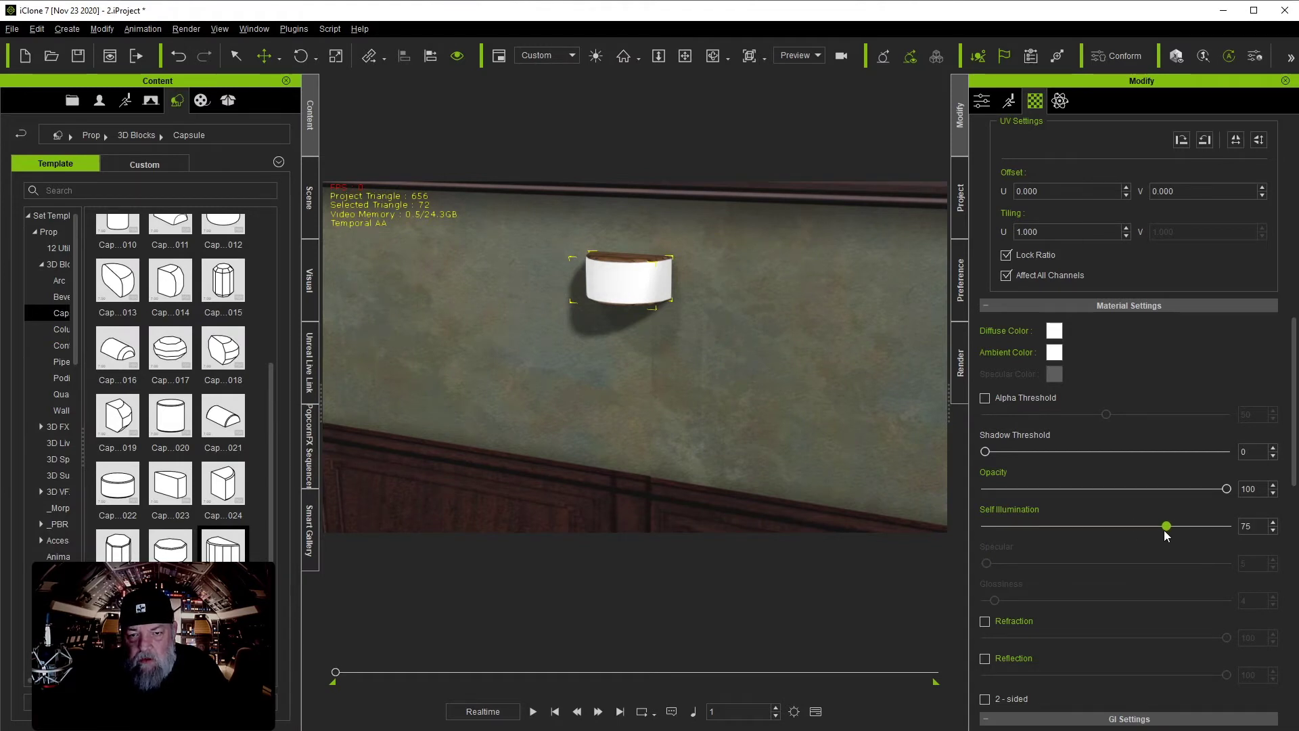
drag(1296, 444, 1282, 283)
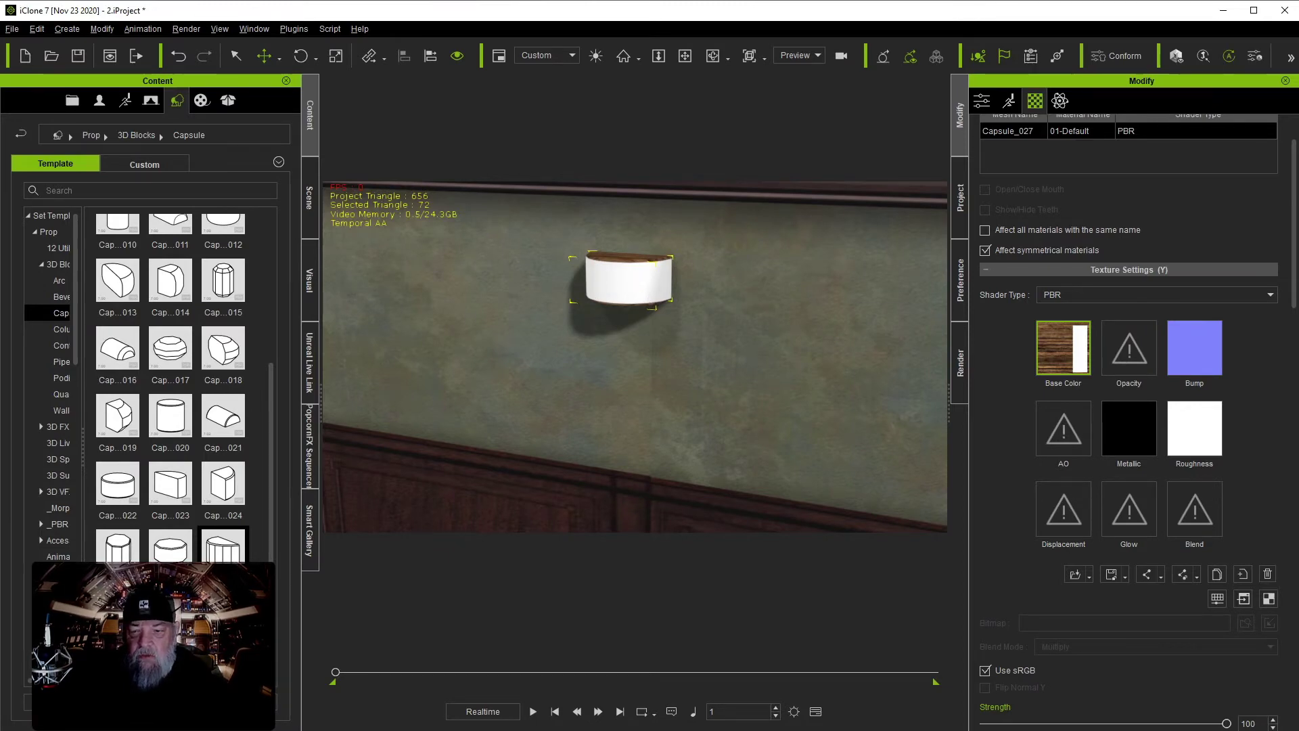
Switch to Photoshop and hide the wood4_color texture layer.
key(alt+Tab)
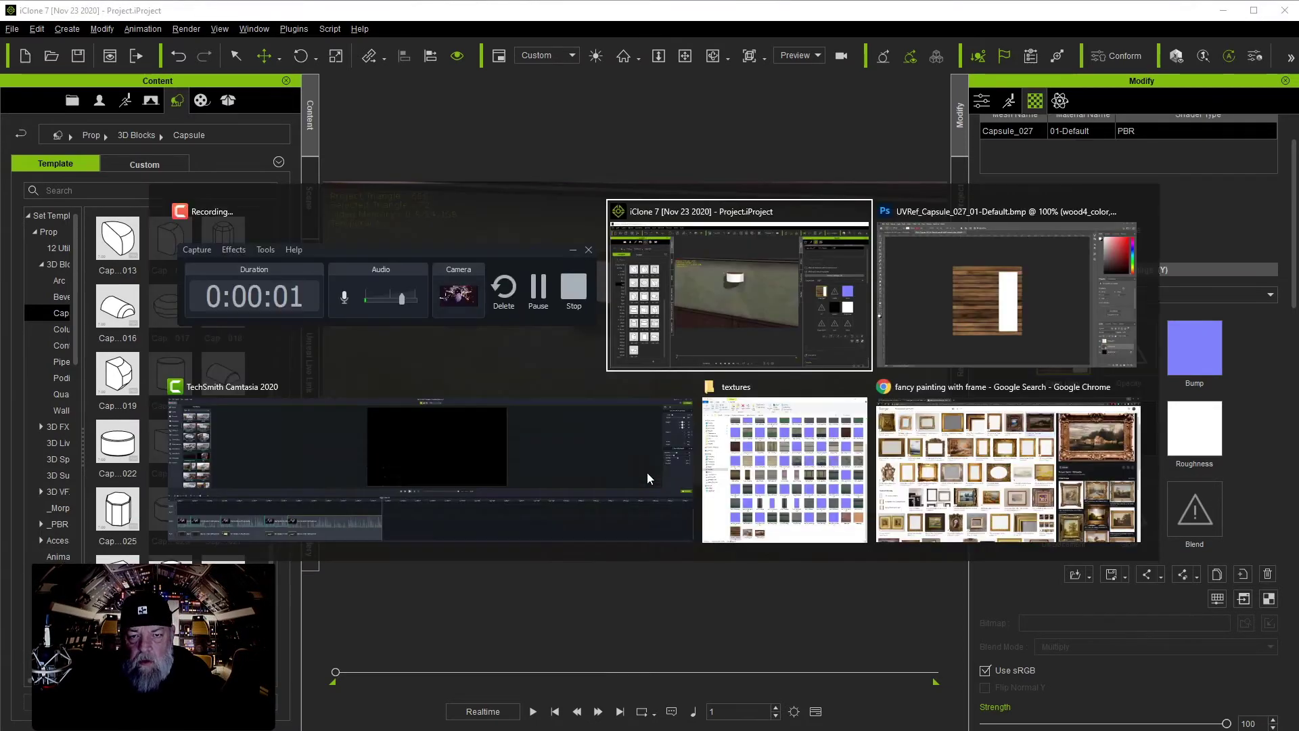
key(alt+Tab)
key(alt+Tab)
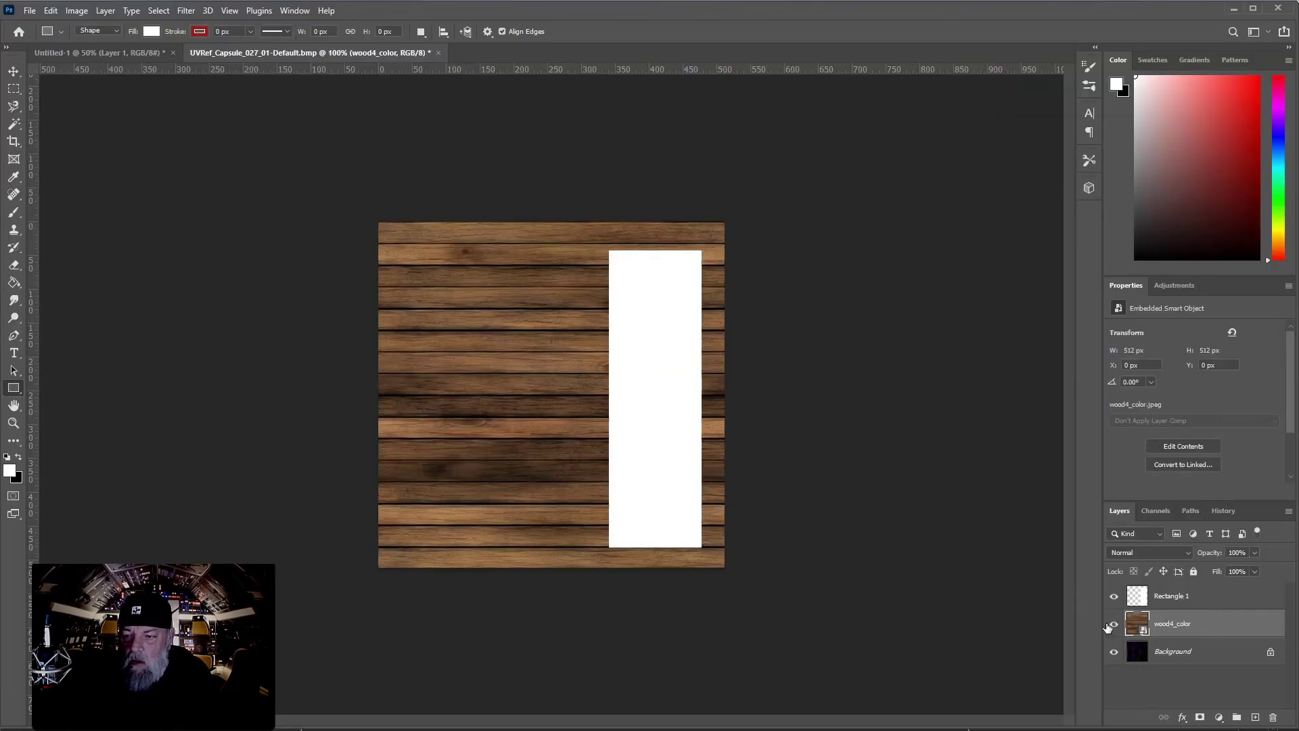
click(1114, 624)
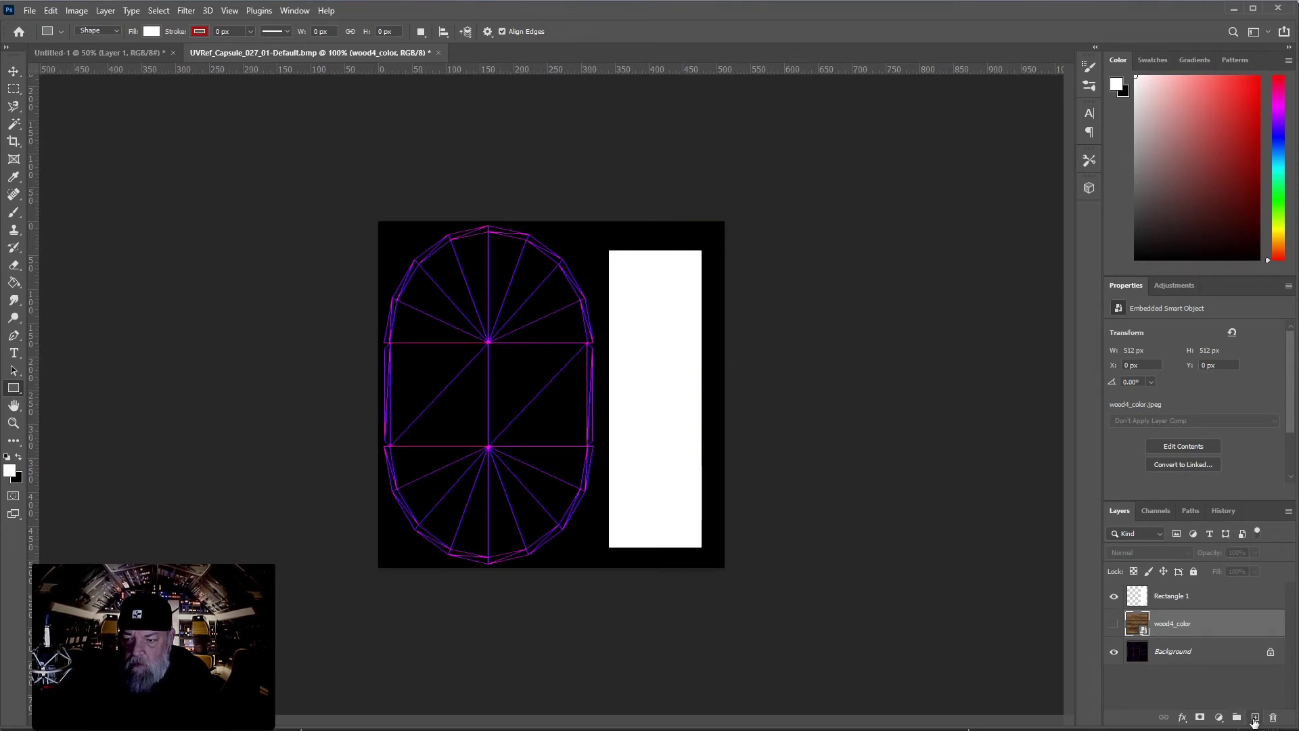
Add a new Layer 1 and fill it solid black with the Paint Bucket.
click(1254, 719)
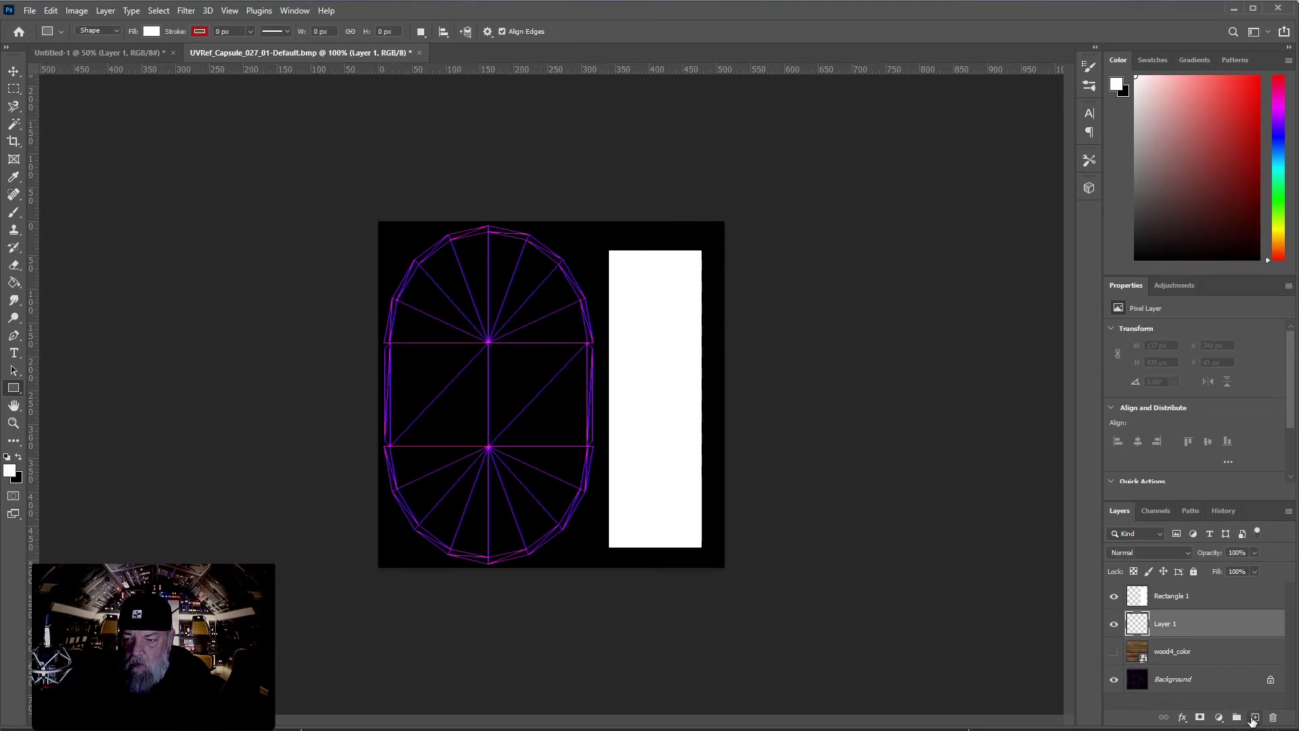
click(18, 457)
click(14, 282)
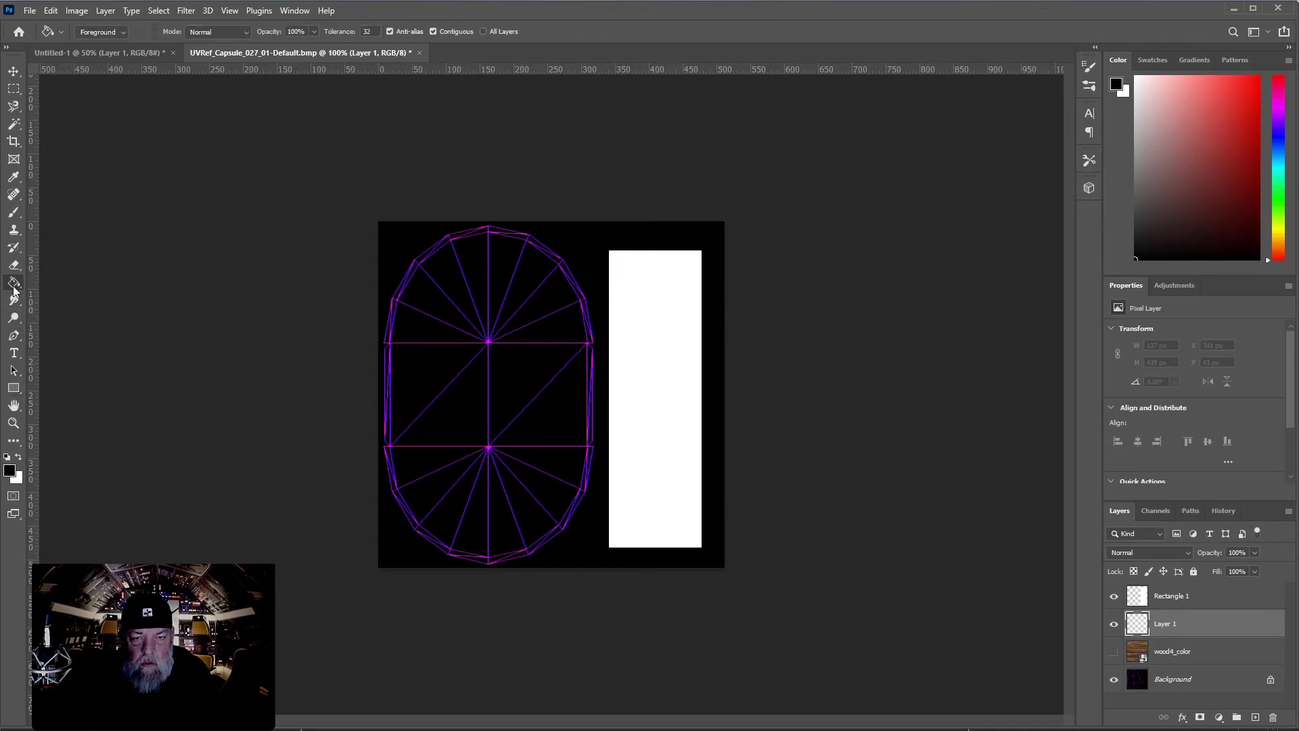
click(479, 380)
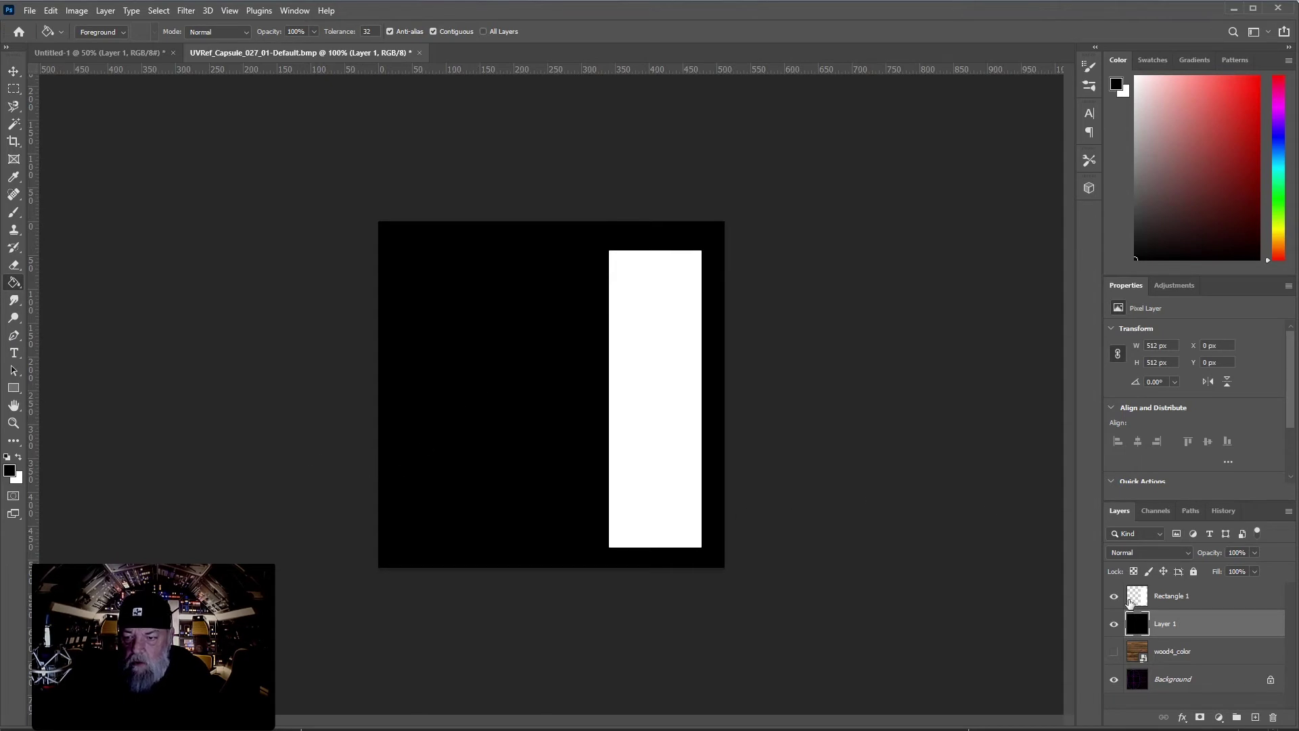
Save the mask as JPEG over GlowMap.jpg in the iClone work folder, accepting default JPEG options.
click(30, 11)
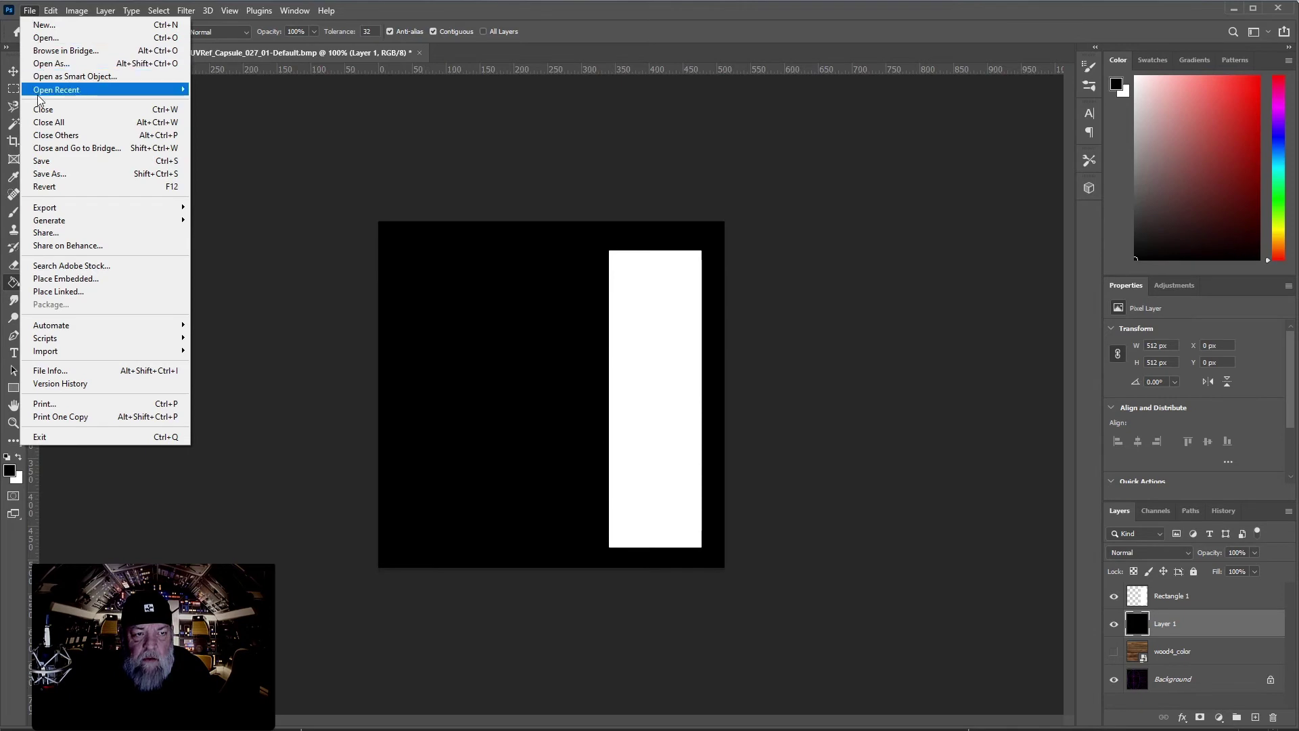
click(44, 175)
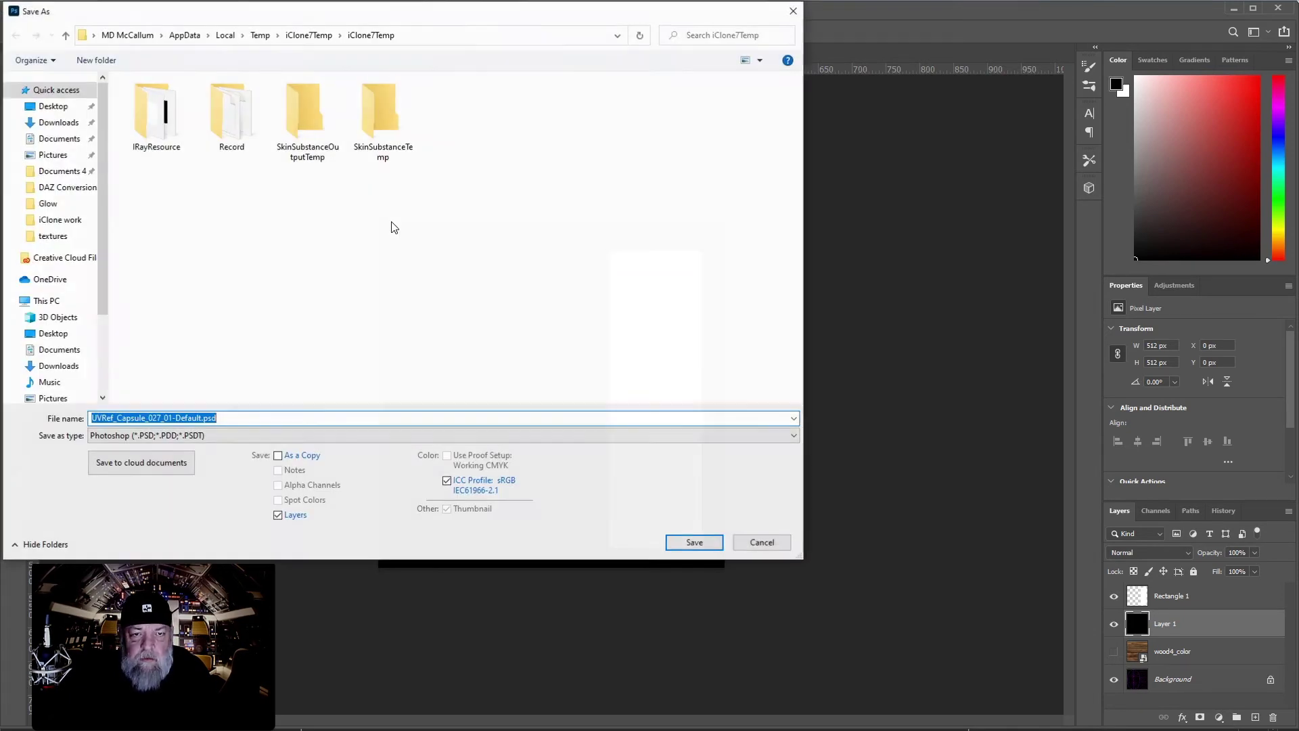
click(232, 436)
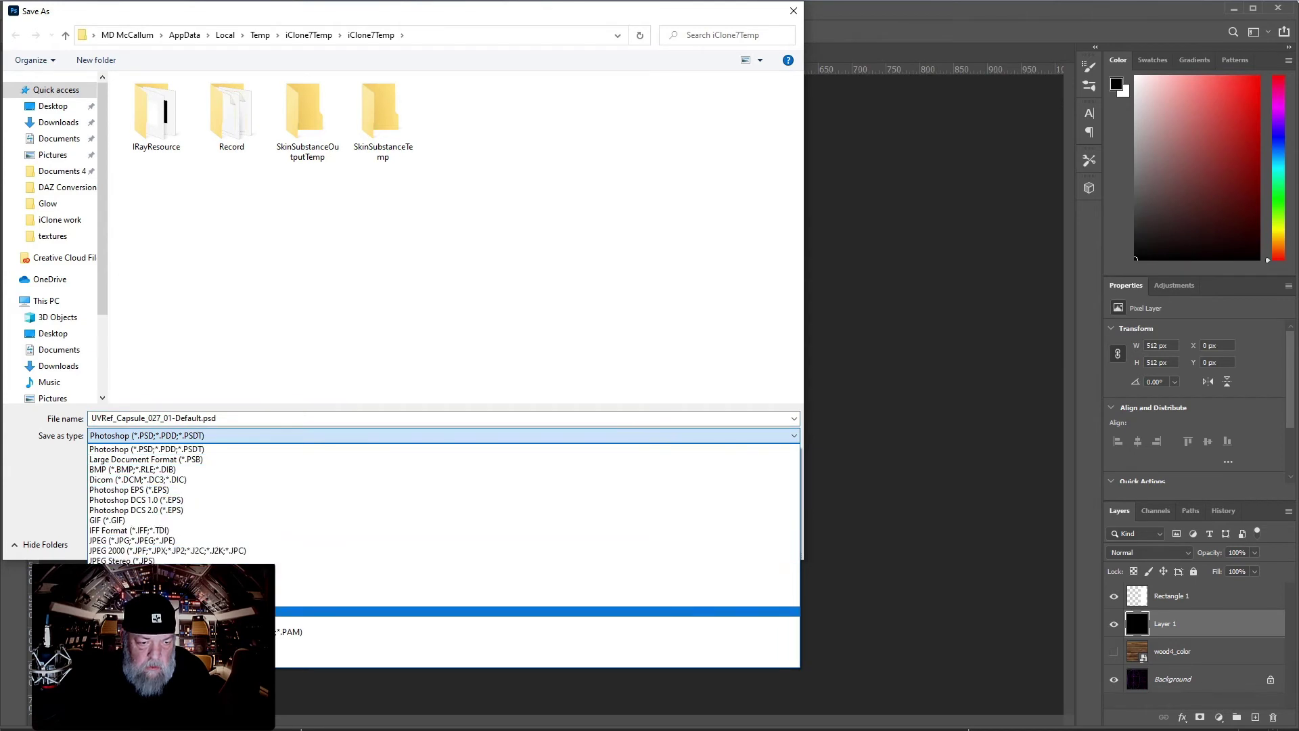
click(131, 540)
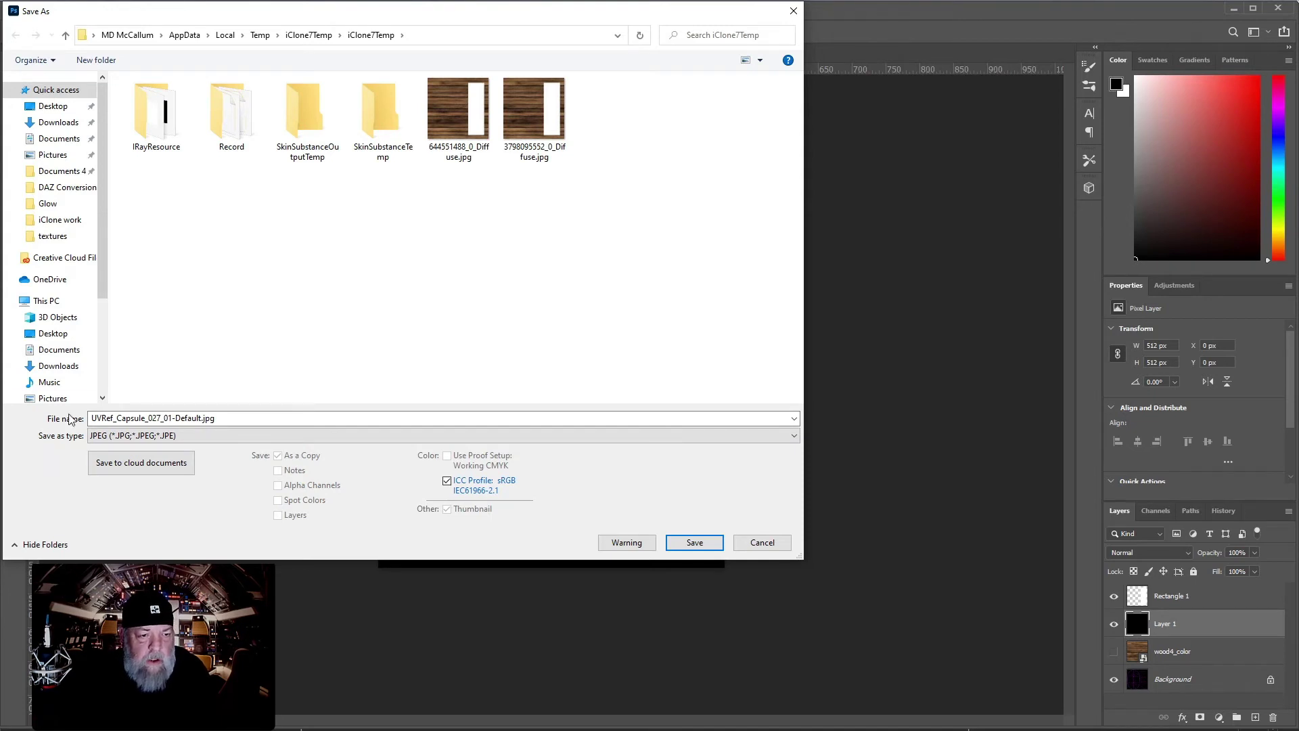
click(59, 219)
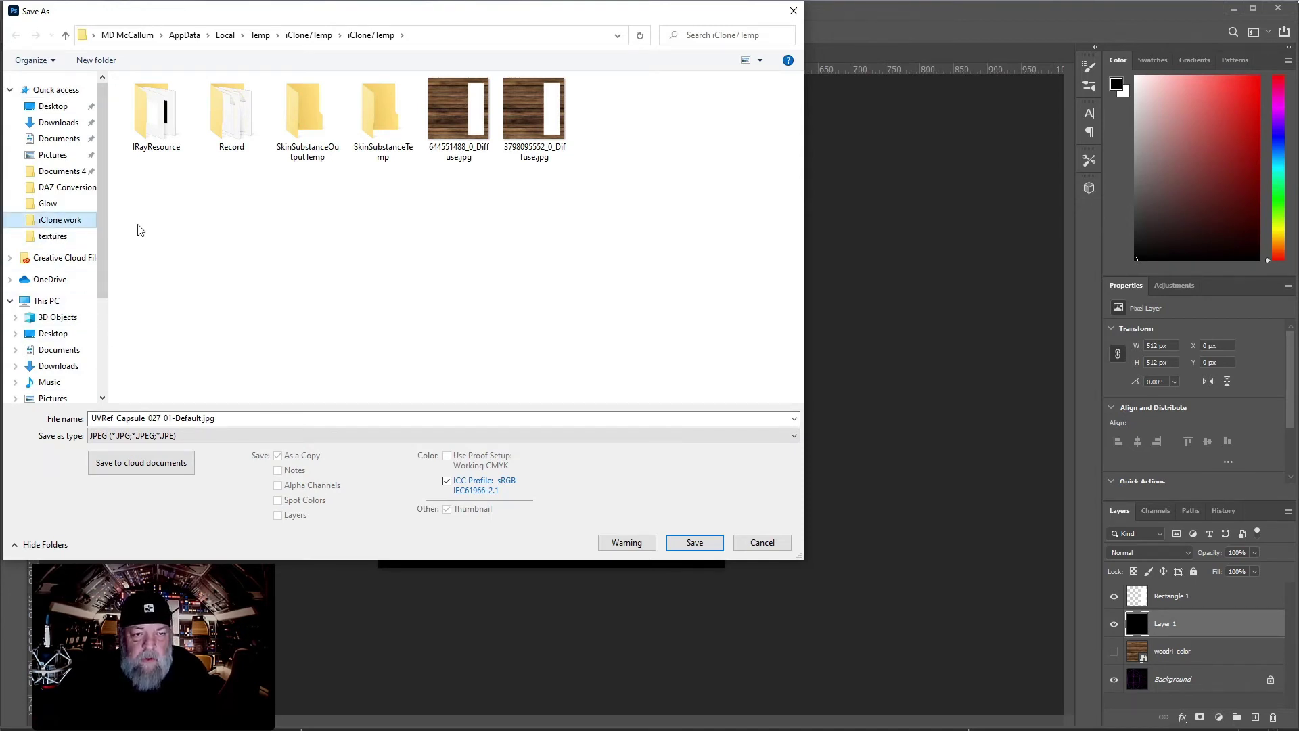
click(623, 268)
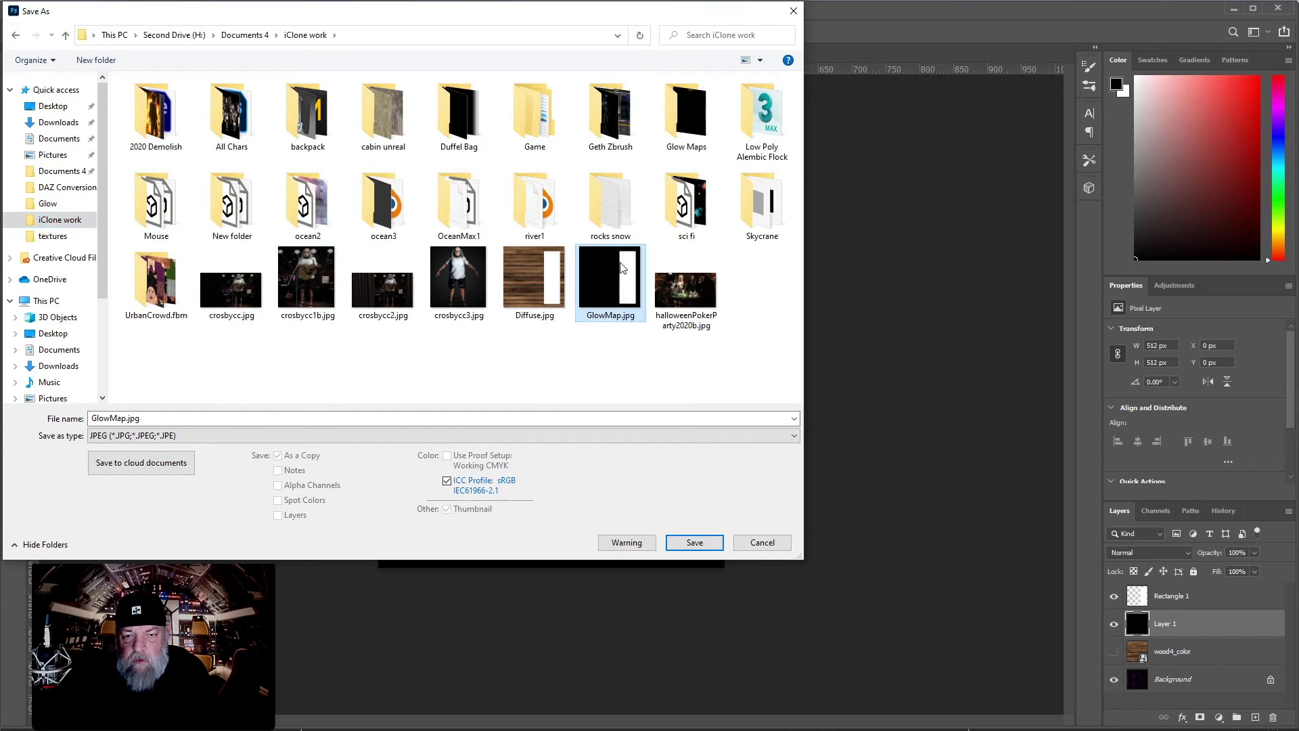
click(705, 545)
click(687, 380)
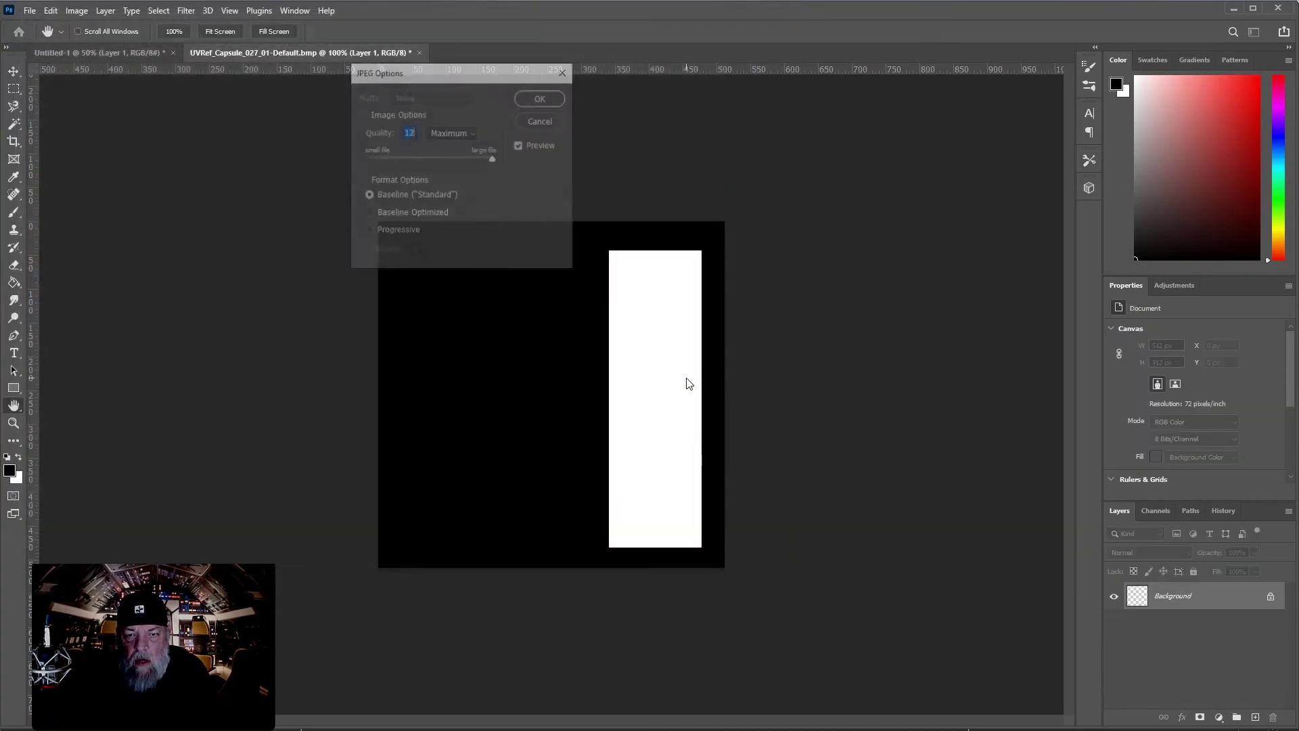
click(535, 98)
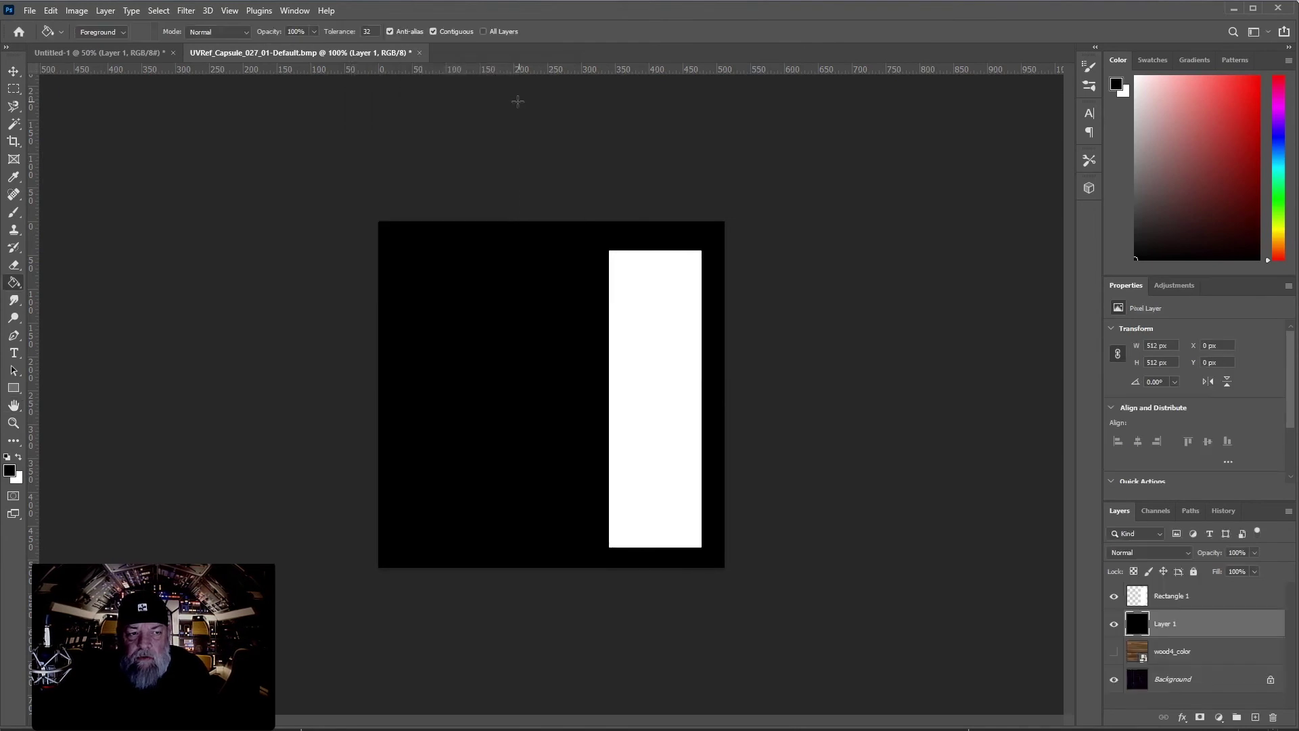
Back in iClone, load GlowMap.jpg into the capsule's Glow channel and set Self Illumination to 90.
key(alt+Tab)
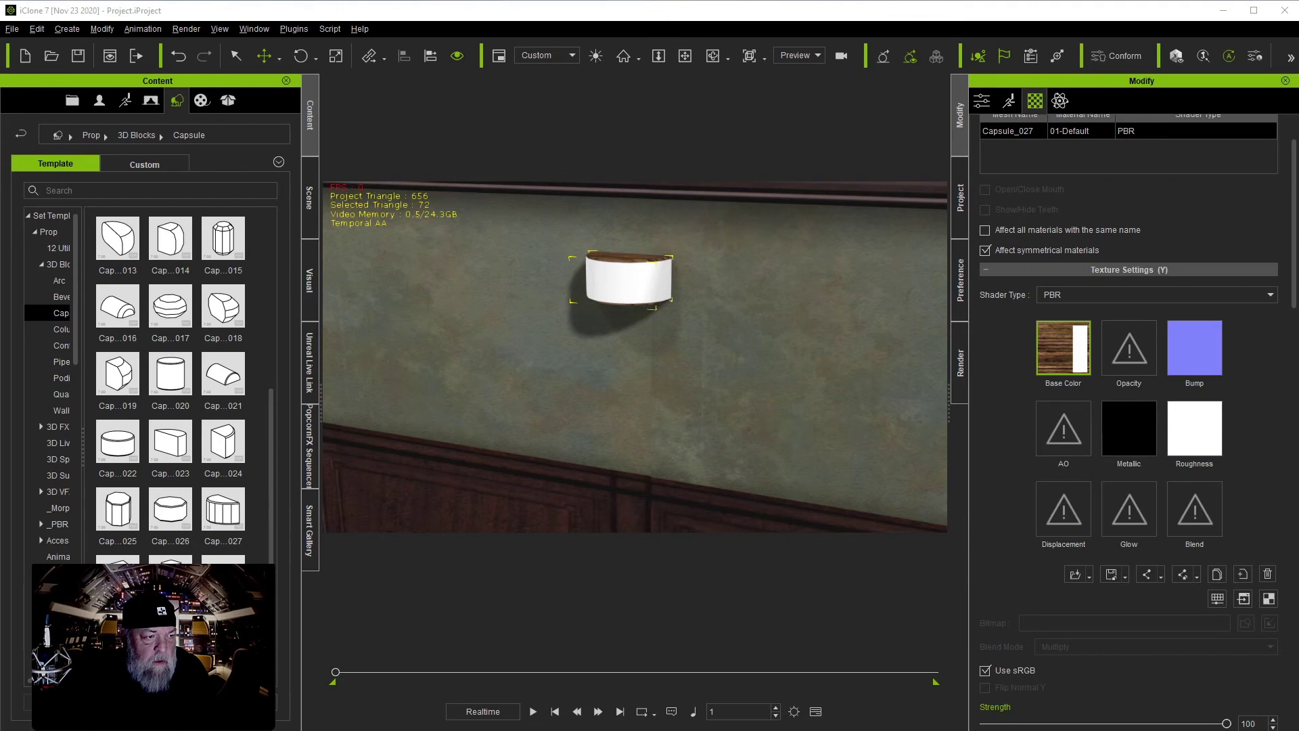
drag(402, 484, 1127, 530)
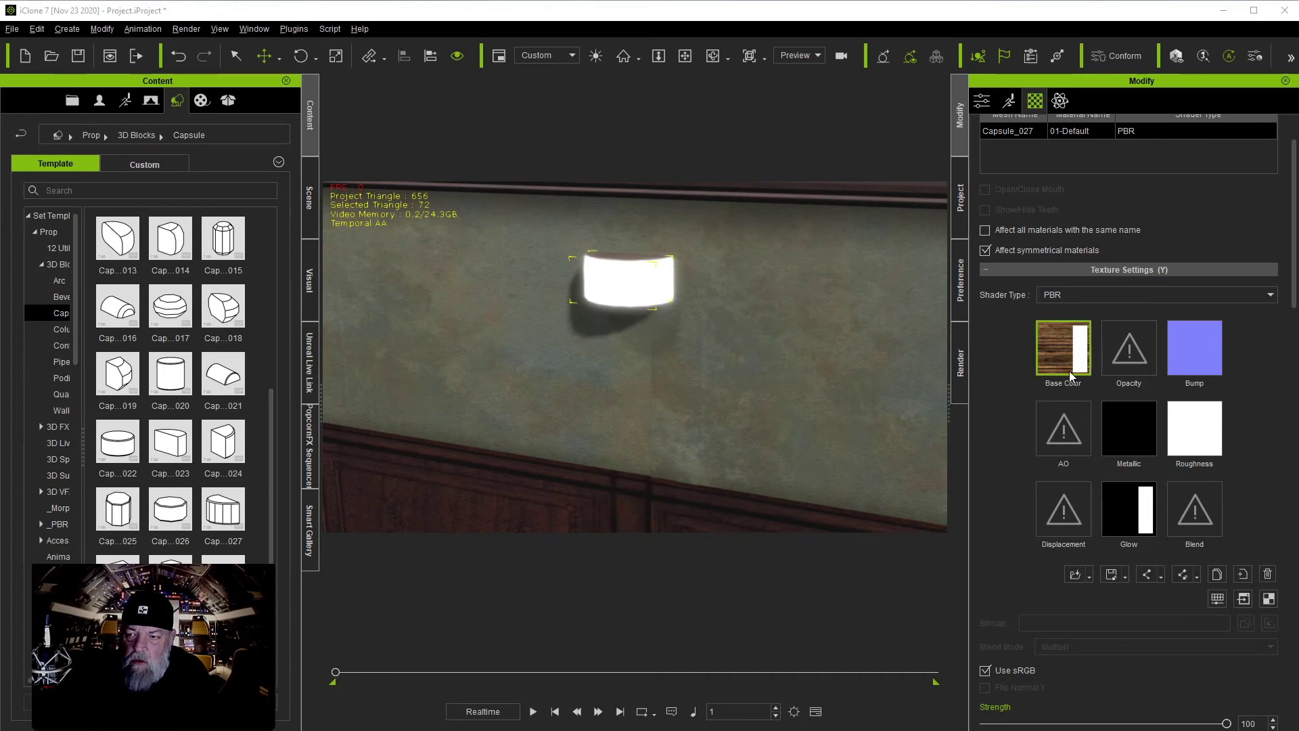
scroll(1296, 290, down, 10)
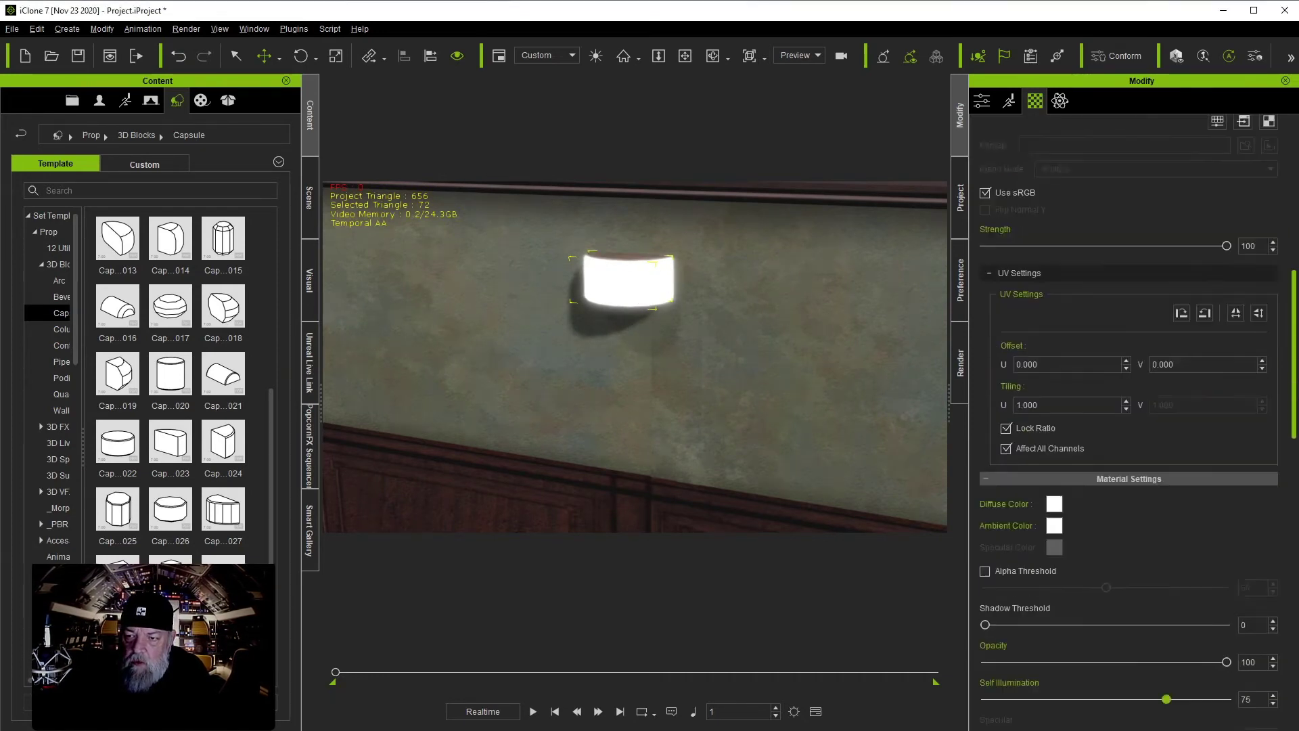
scroll(1276, 477, down, 3)
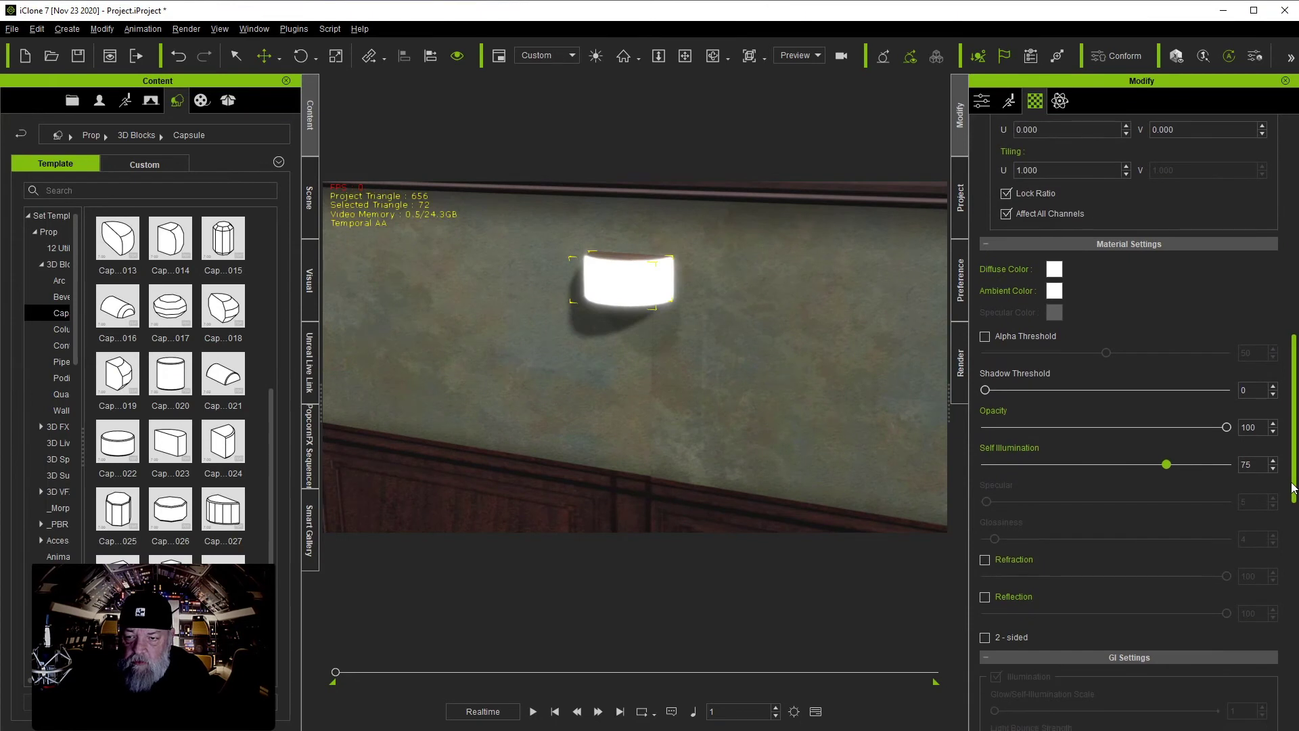
drag(1168, 472, 1205, 472)
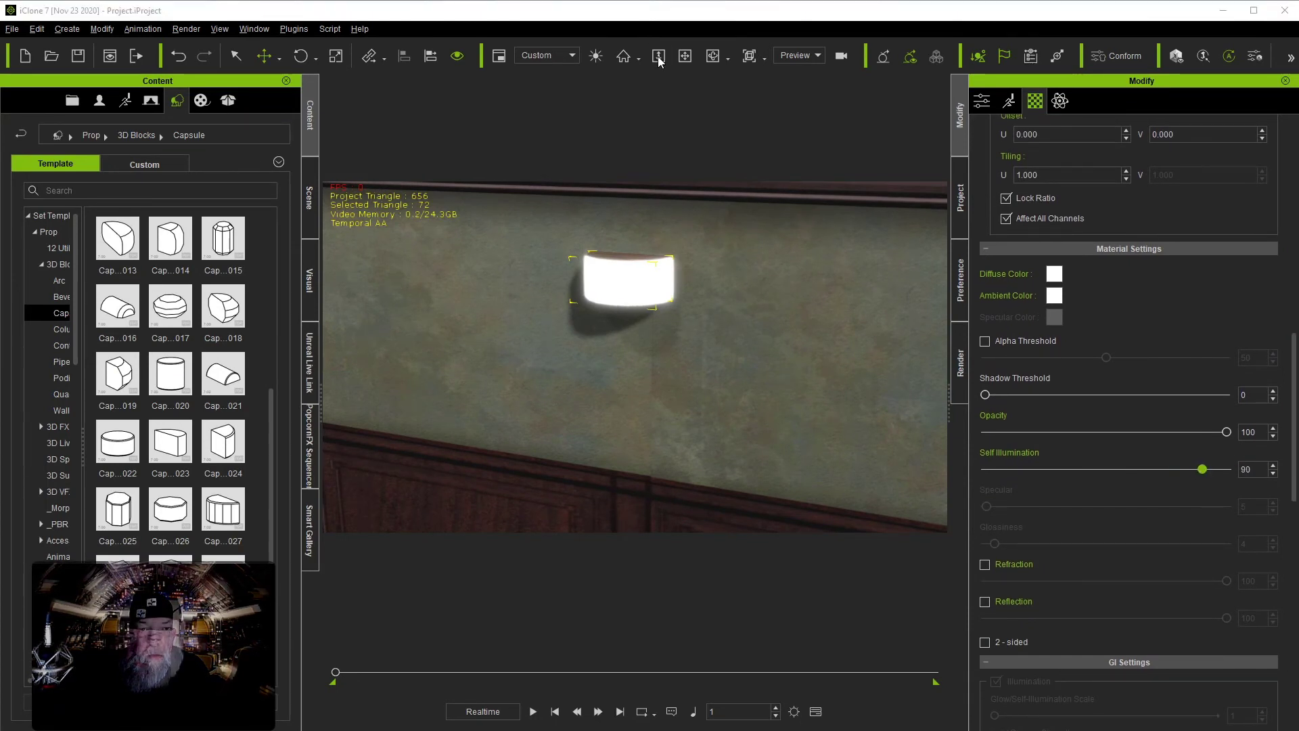
click(659, 56)
Dolly and pan the camera to frame the wall, door and more floor.
drag(645, 297, 534, 171)
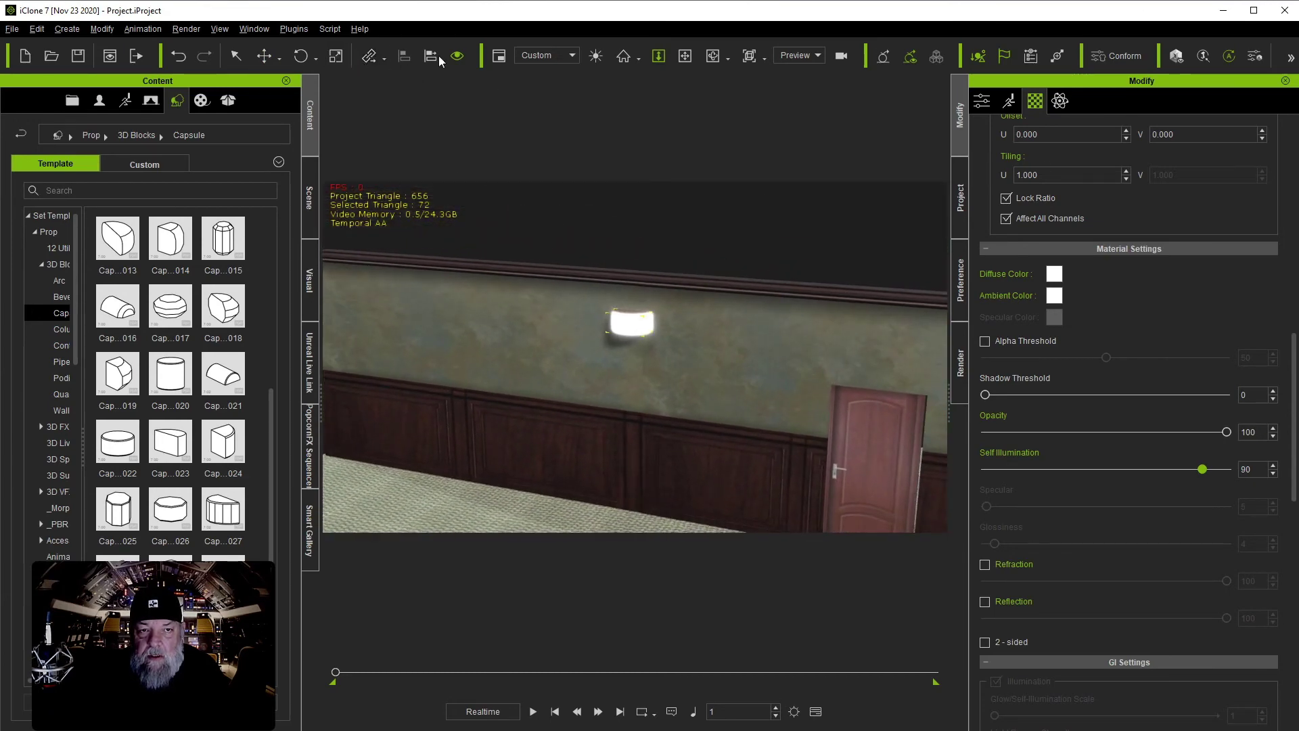
click(684, 55)
drag(694, 312, 697, 253)
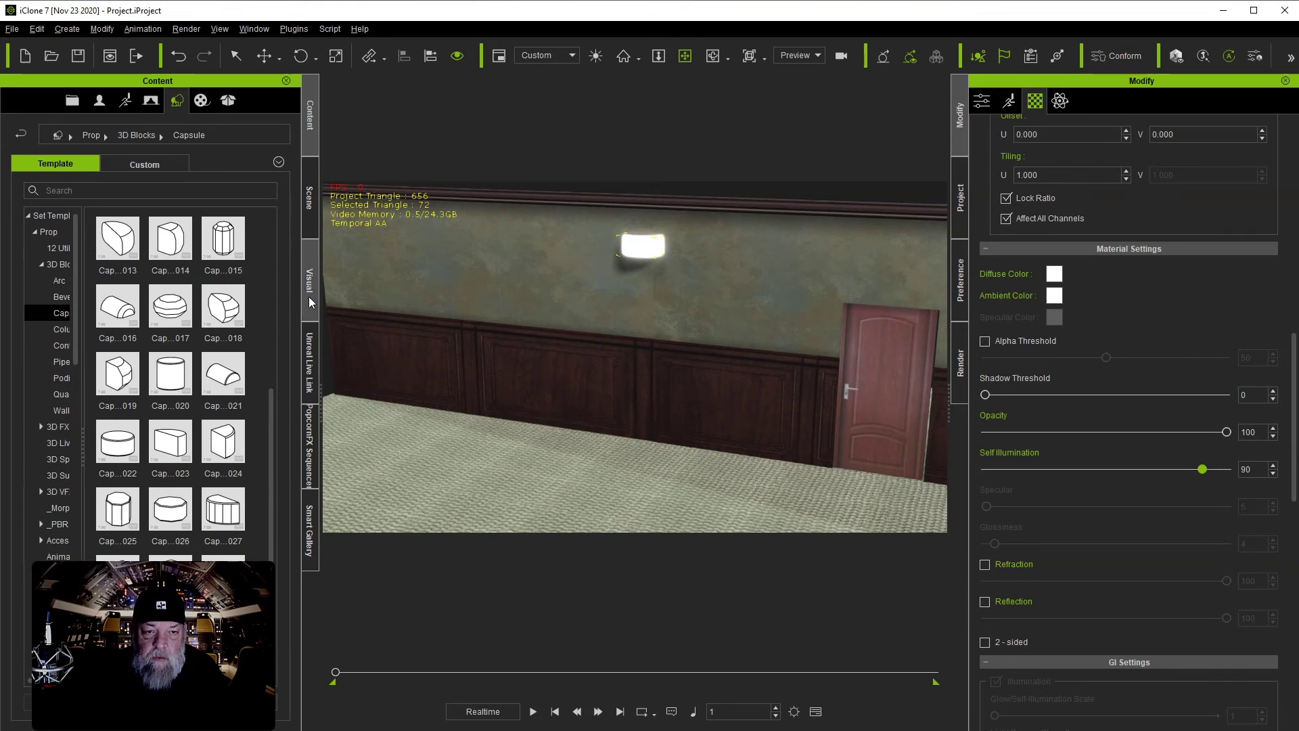
Switch off the Key, Side and Back scene lights.
click(311, 203)
click(19, 273)
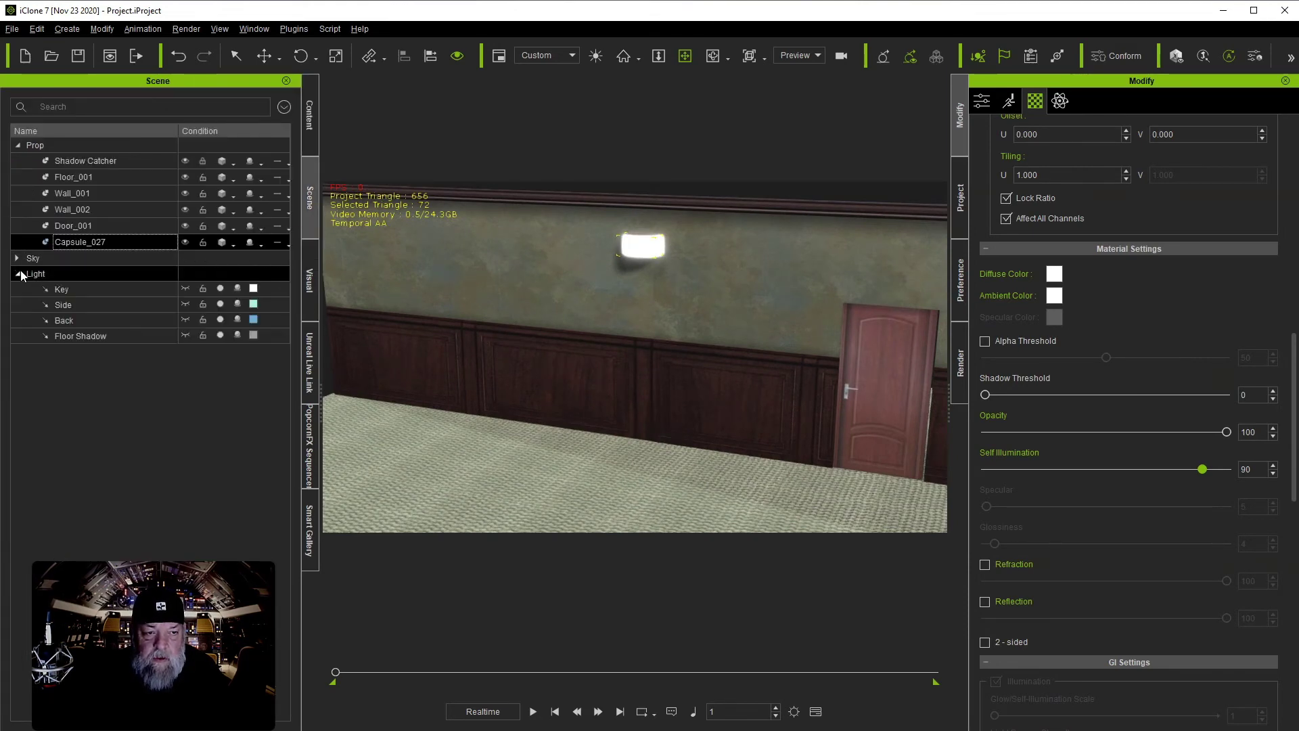
click(220, 289)
click(220, 304)
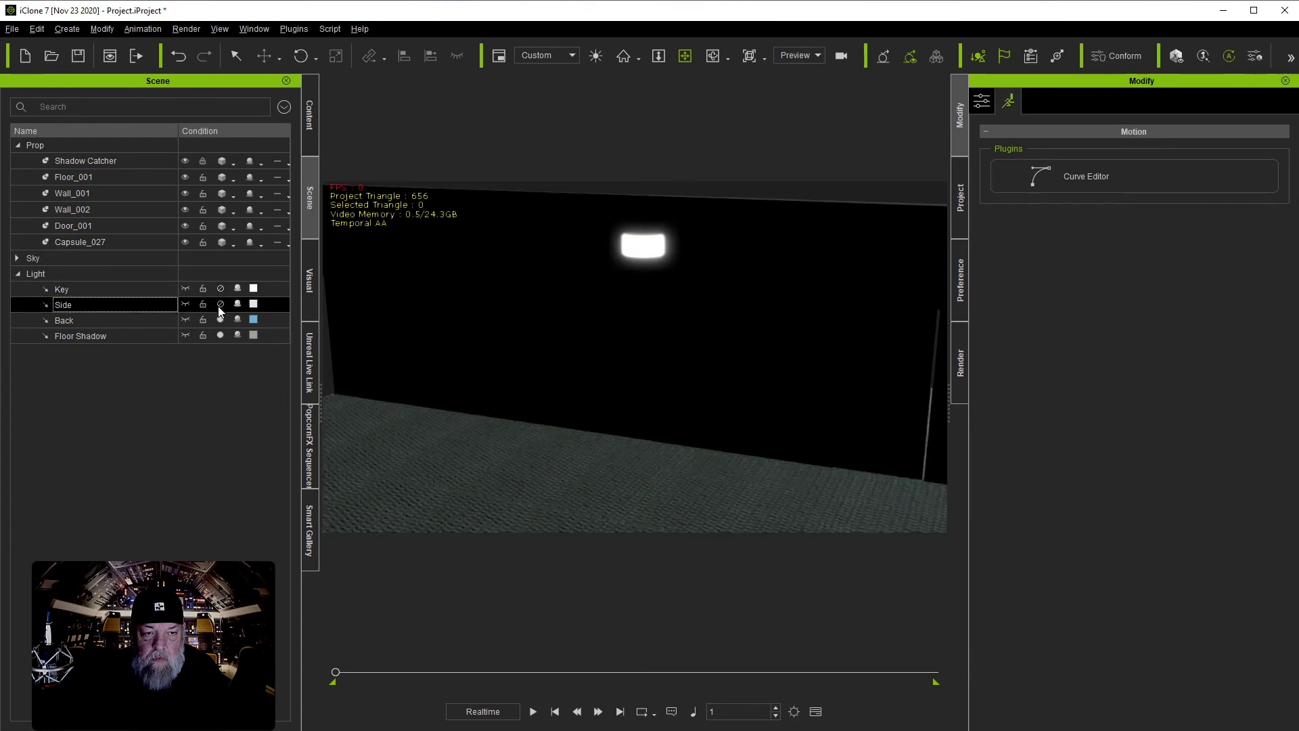
click(221, 318)
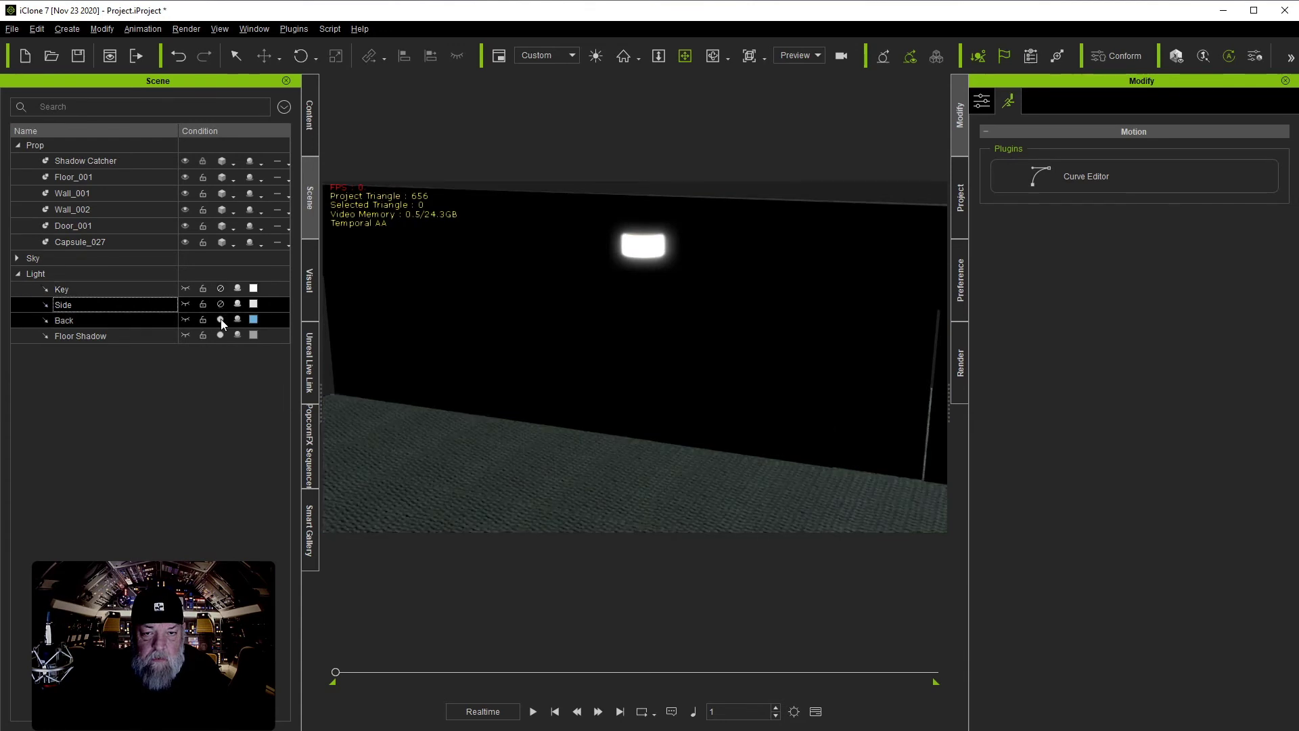
click(313, 308)
scroll(74, 535, down, 6)
scroll(75, 545, down, 5)
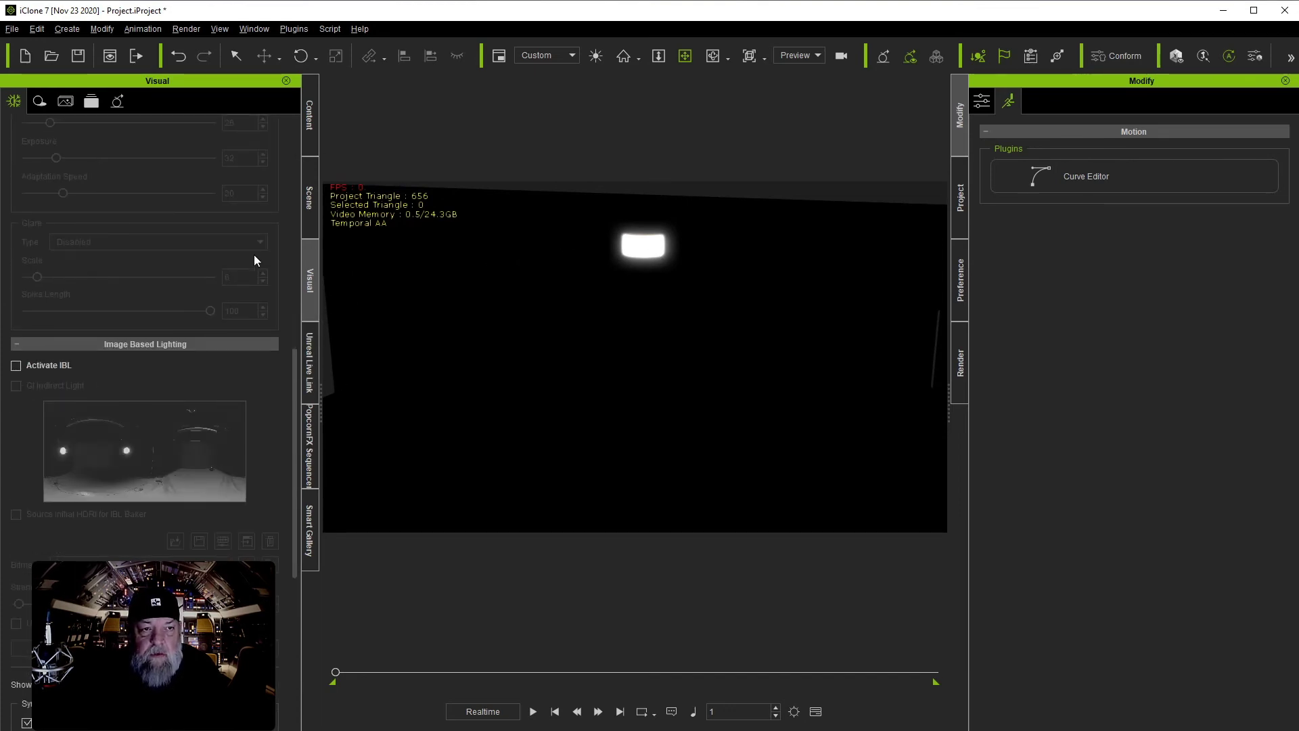
Enable Global Illumination and widen the anchor's GI Range from 410 to 662.
click(117, 103)
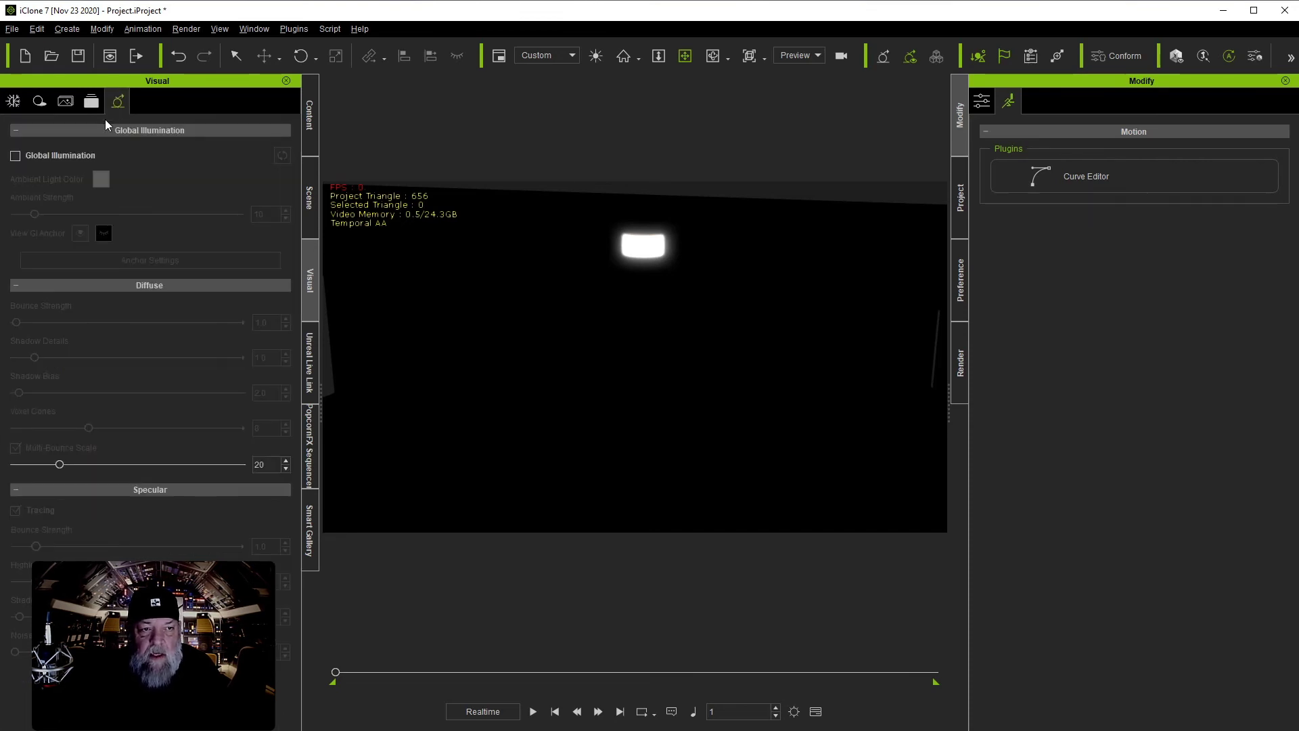
click(15, 157)
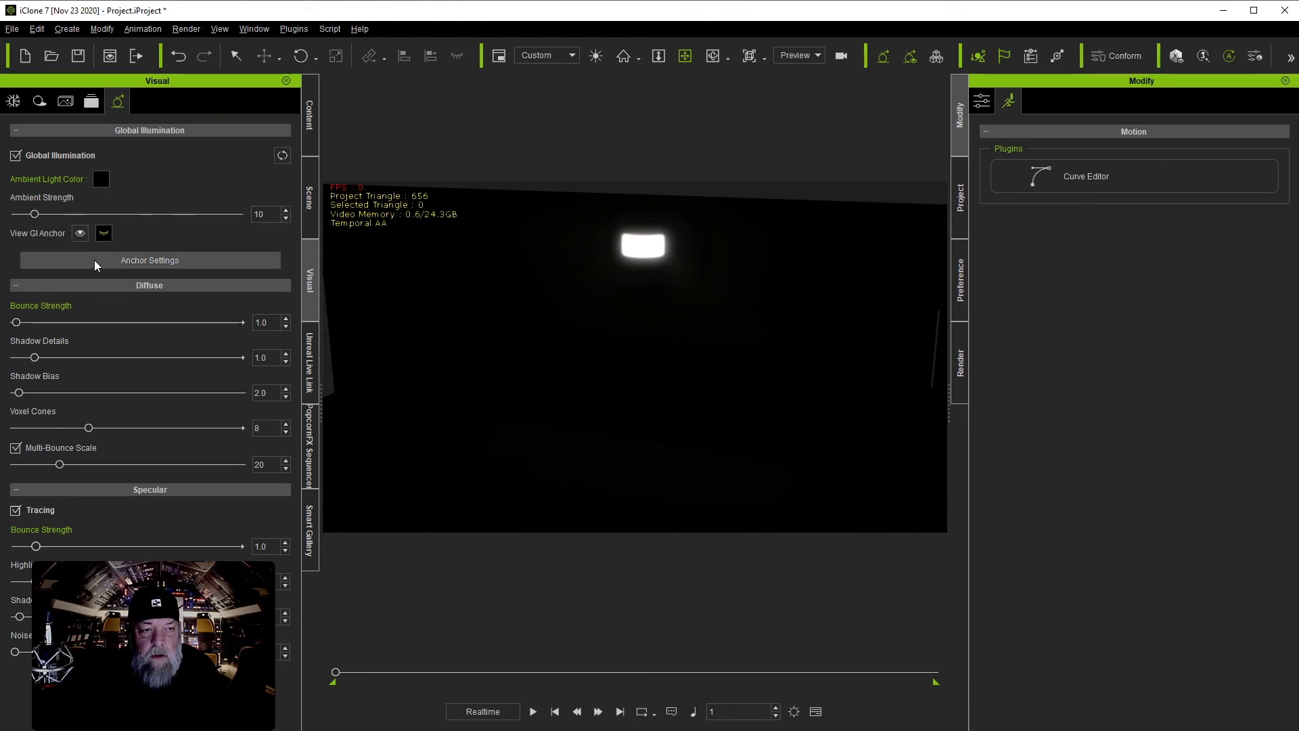
click(189, 262)
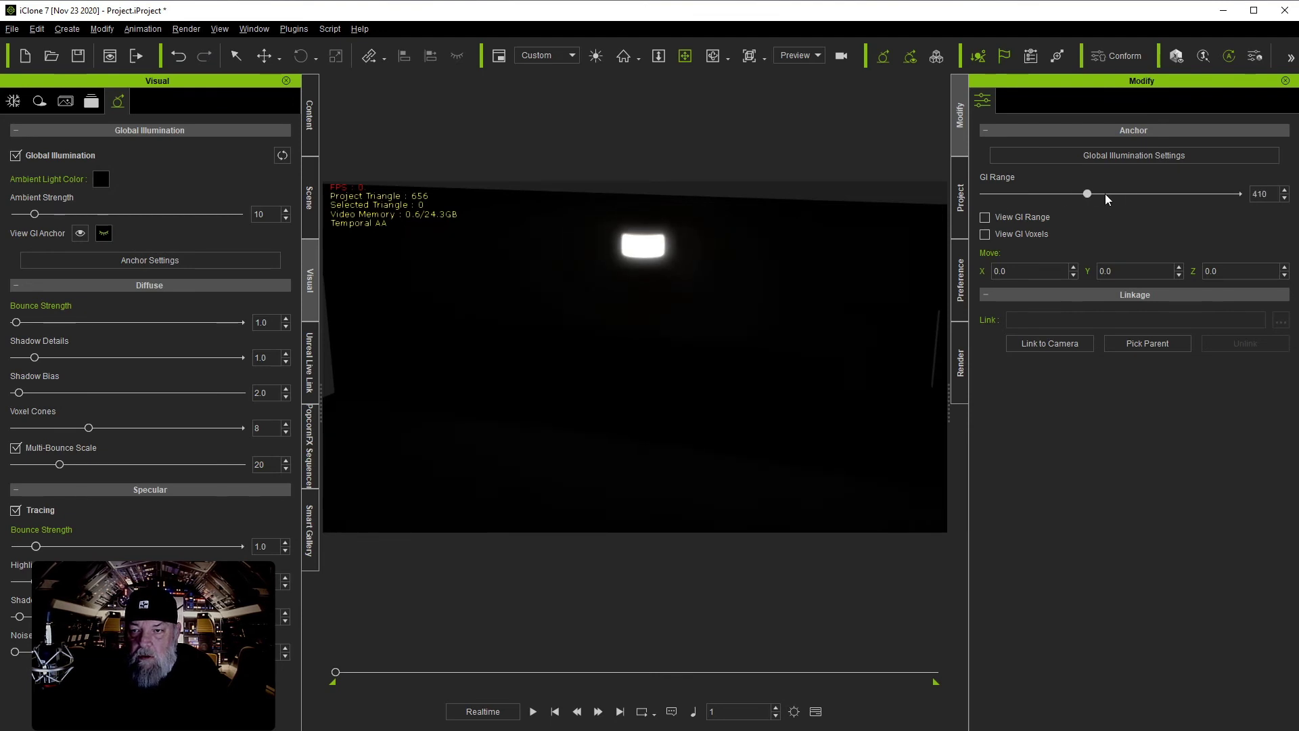
drag(1108, 198, 1151, 194)
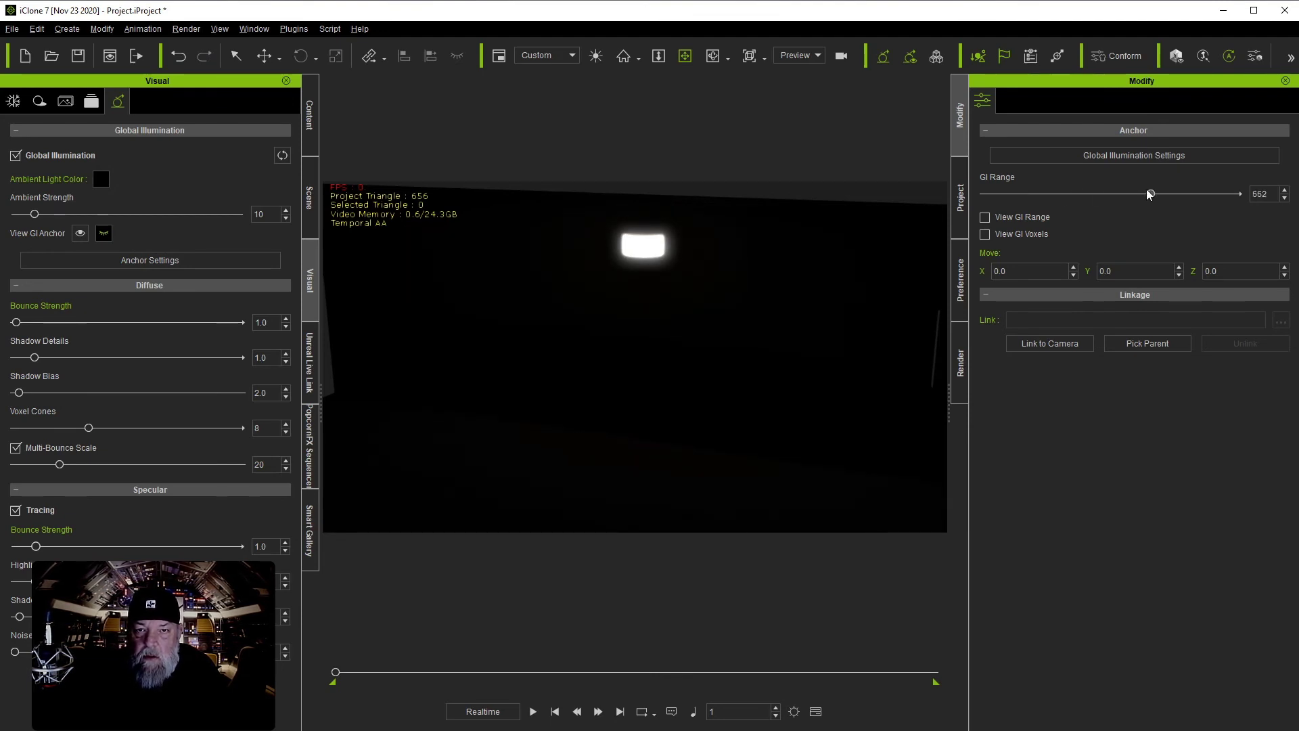
click(641, 245)
scroll(1155, 566, down, 10)
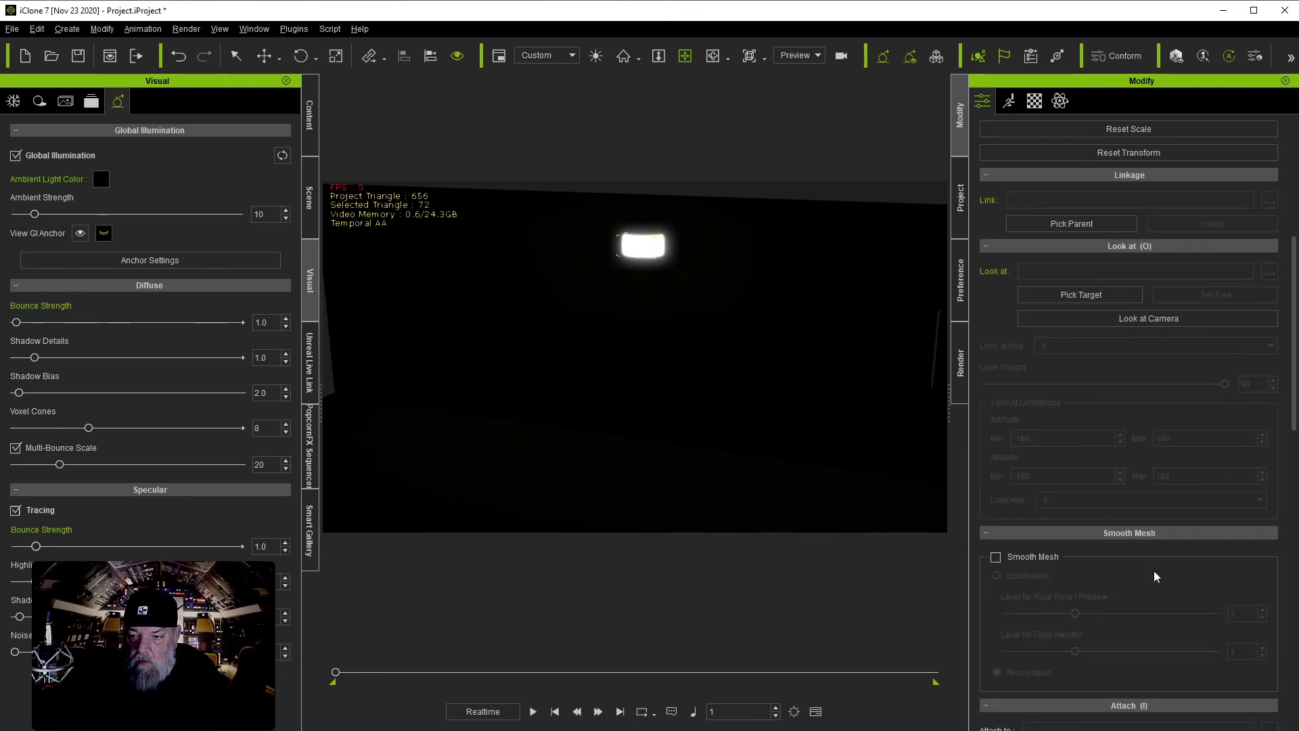
scroll(1152, 570, down, 9)
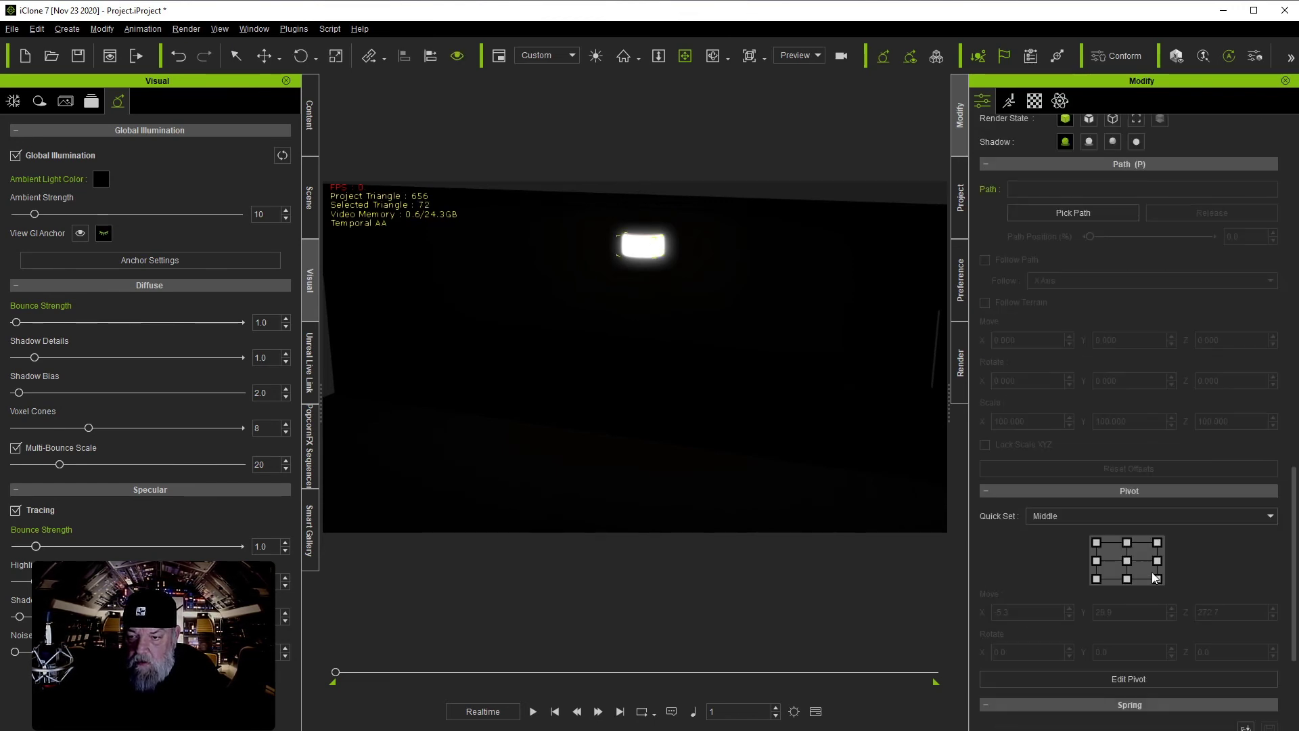
Set the capsule's Glow/Self-Illumination Scale to 64 and diffuse Bounce Strength to 4.4.
click(1035, 101)
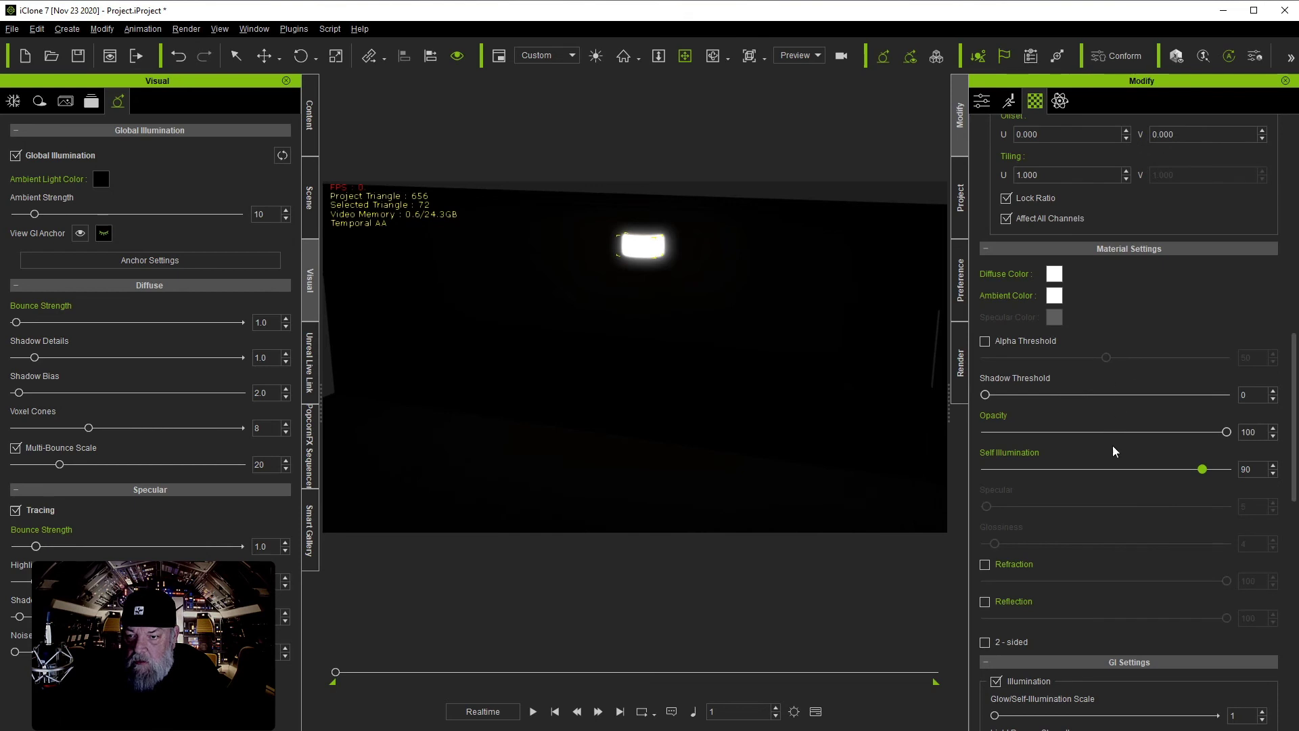
scroll(1116, 474, down, 5)
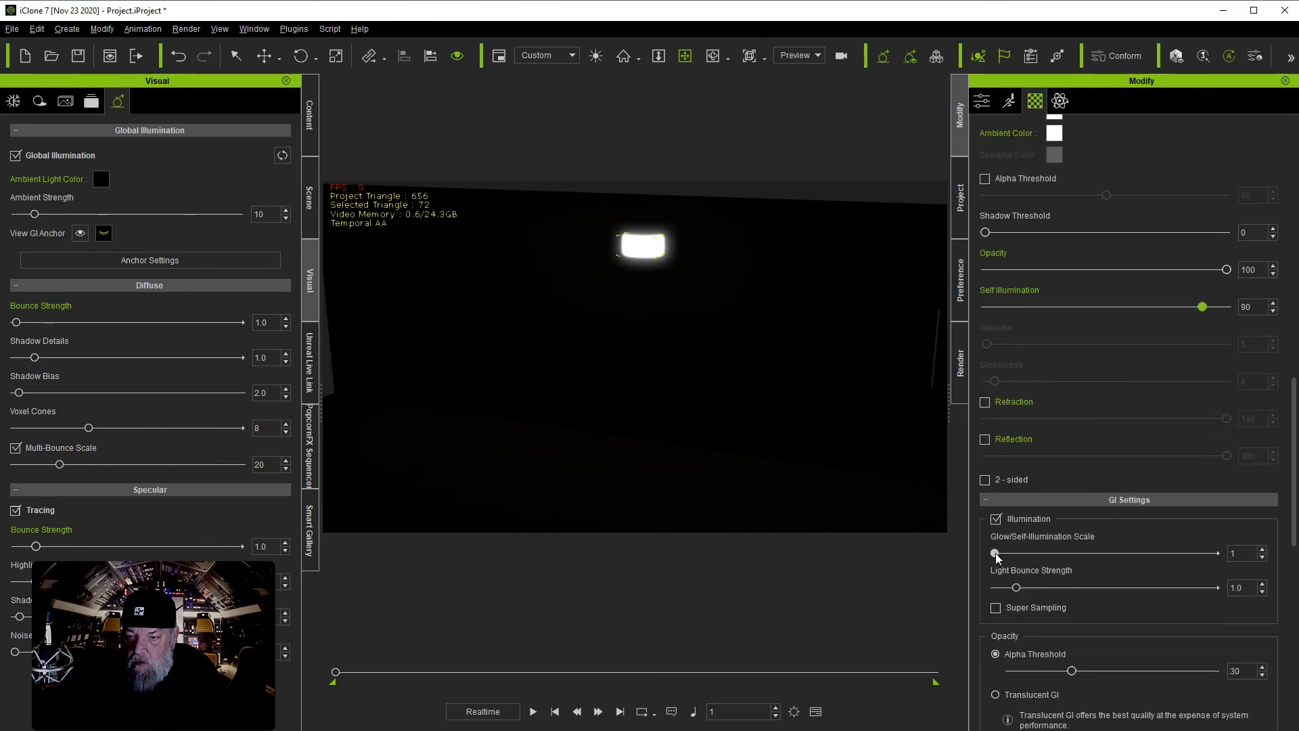
drag(995, 553, 1137, 566)
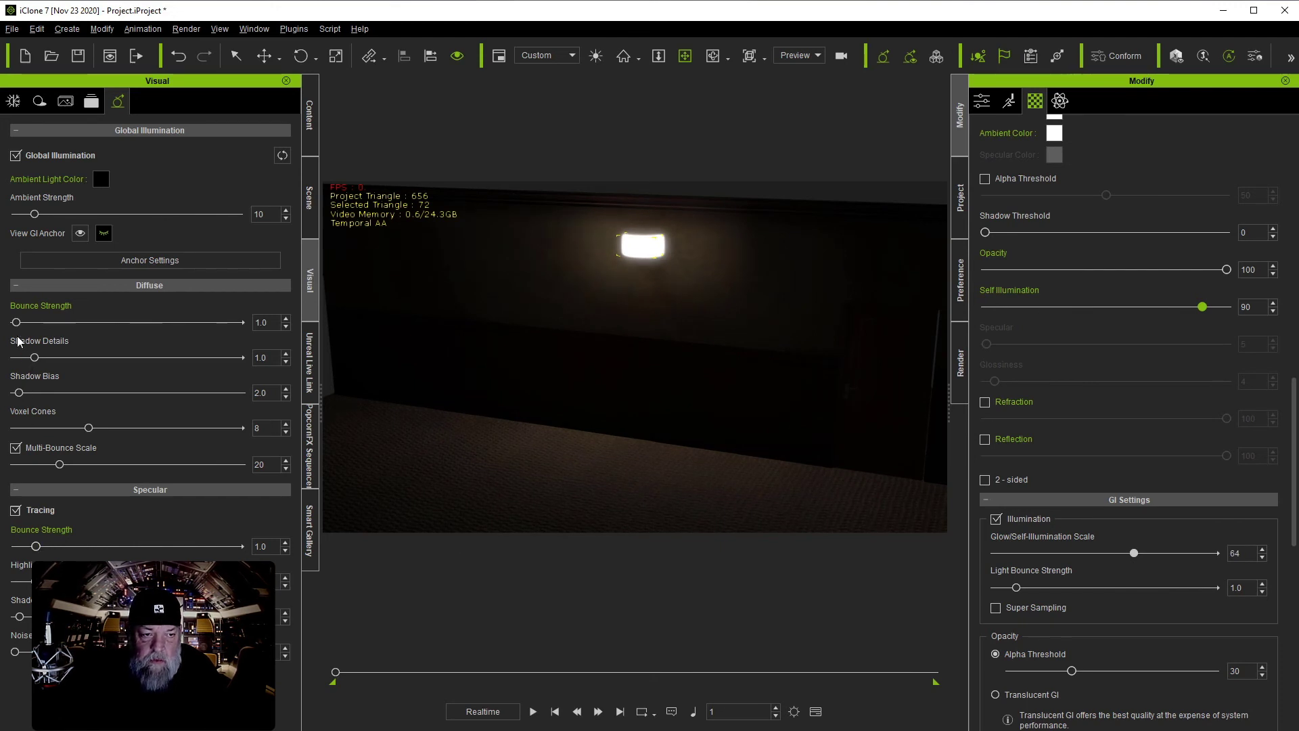
drag(18, 323, 29, 332)
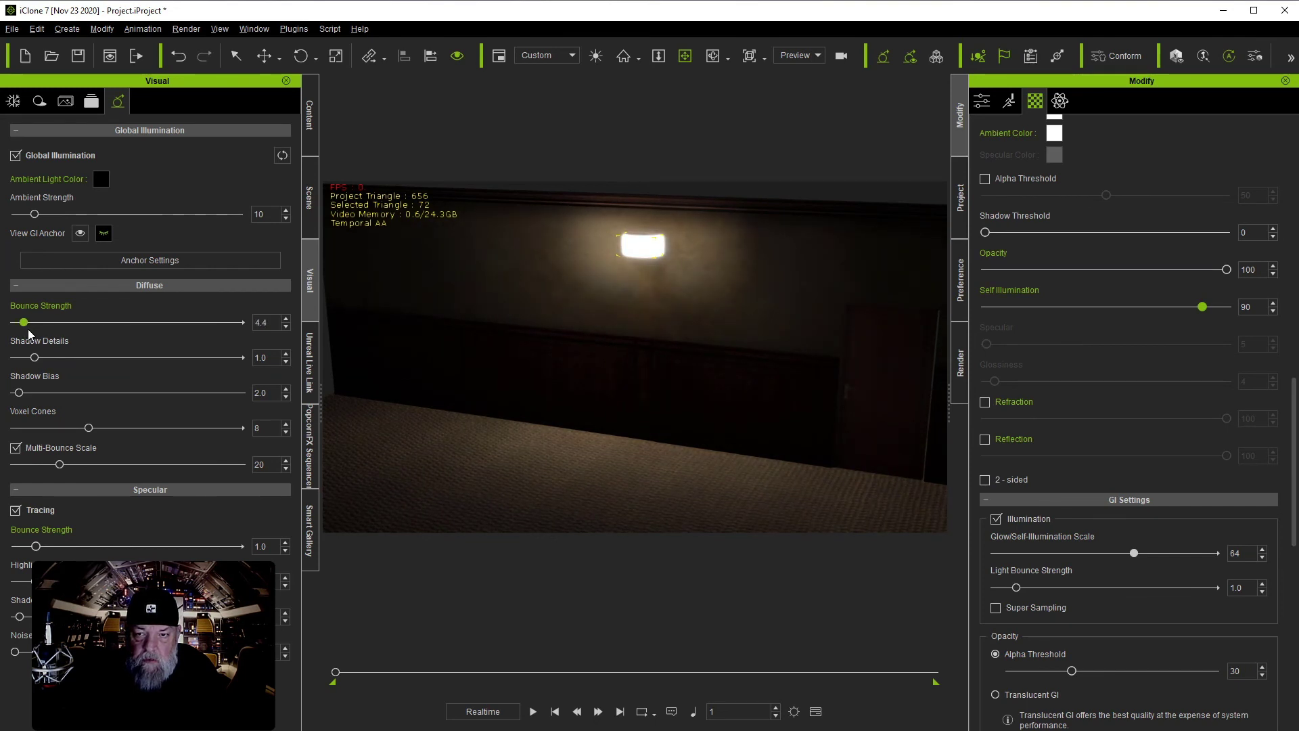
right_drag(822, 379, 722, 409)
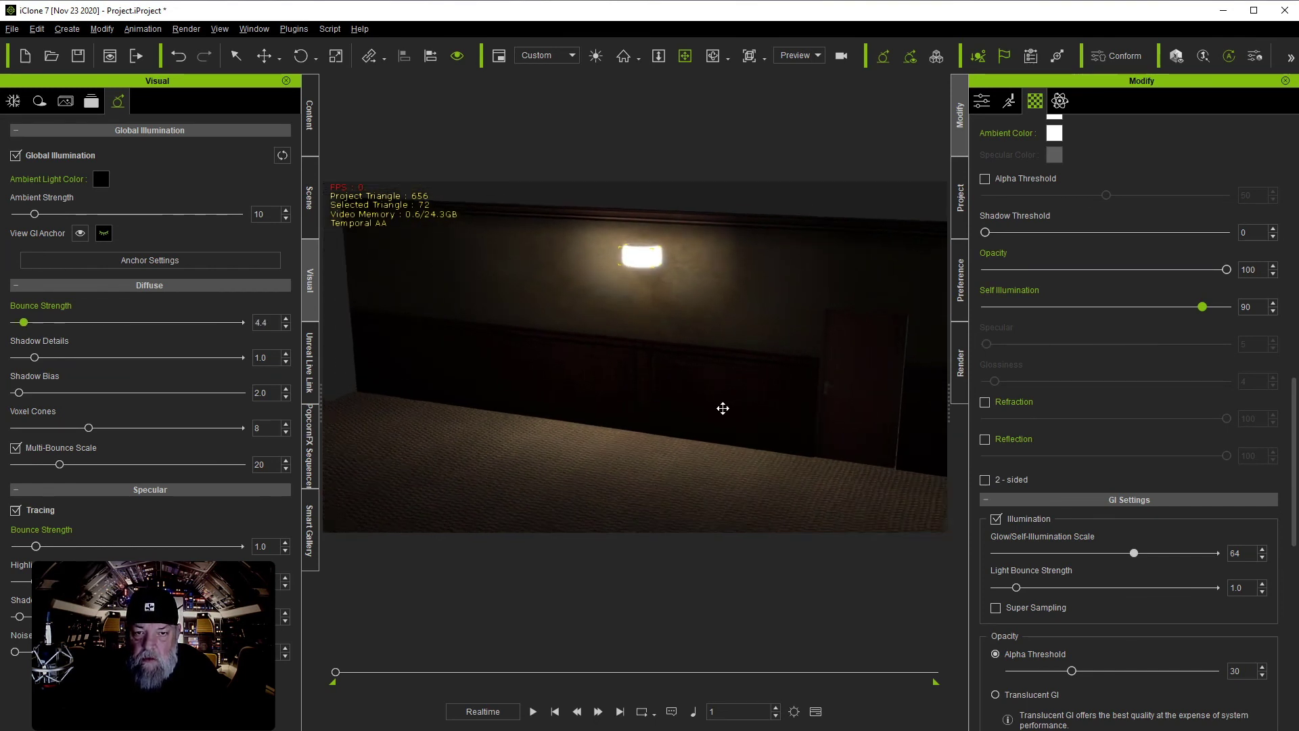
Copy the capsule lamp along the X axis, one to the right and one to the left.
click(644, 268)
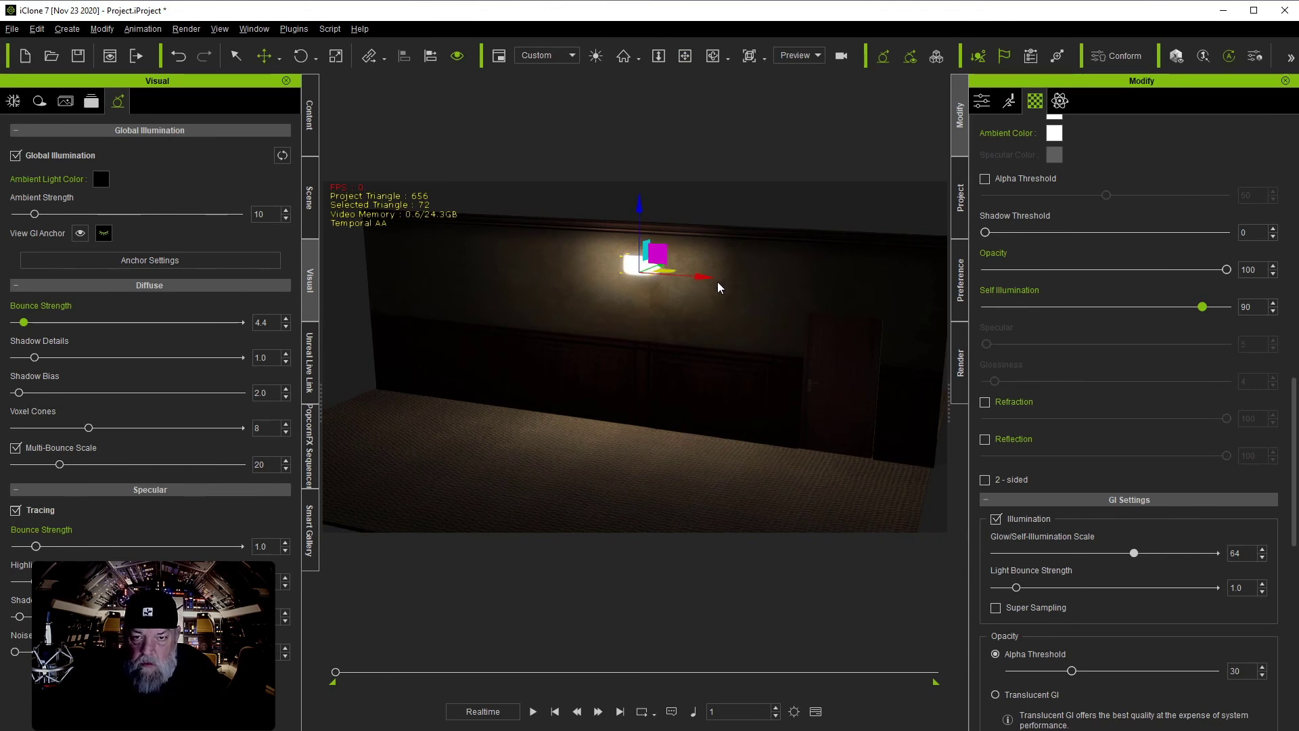
ctrl+drag(701, 276, 979, 316)
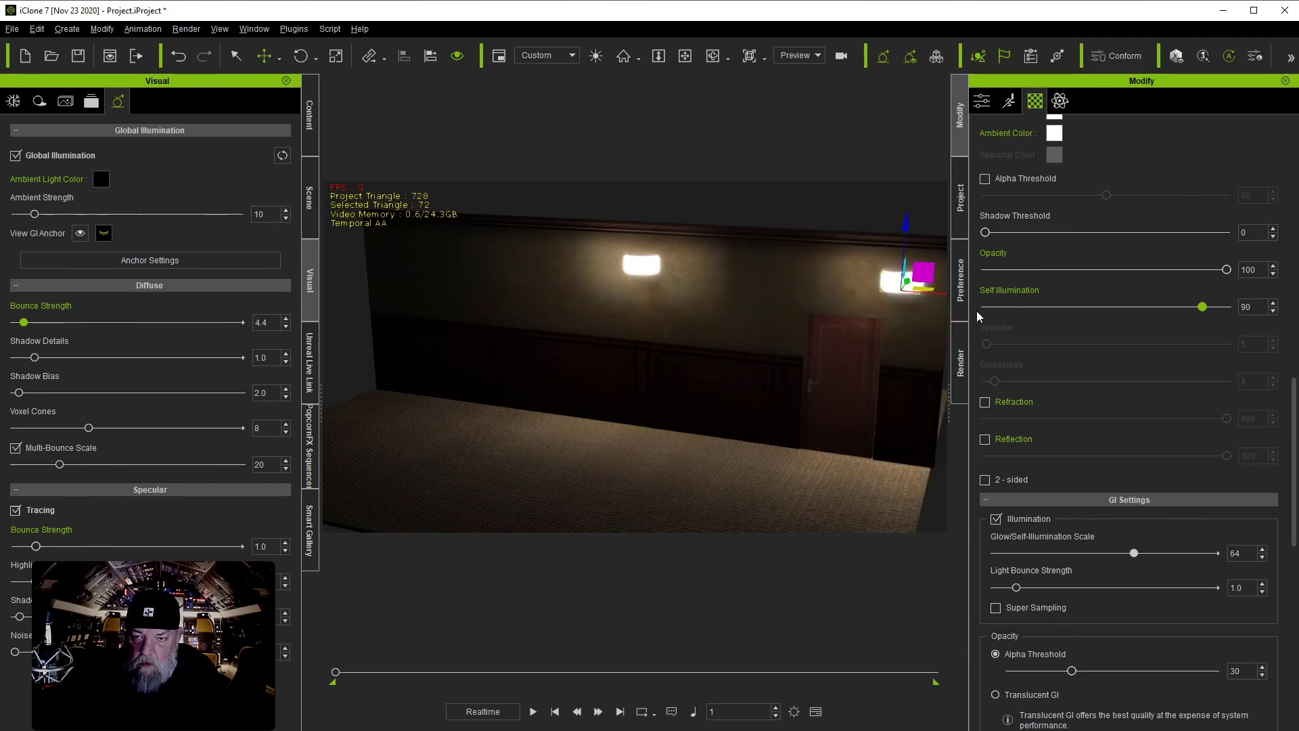
click(643, 270)
ctrl+drag(700, 272, 464, 278)
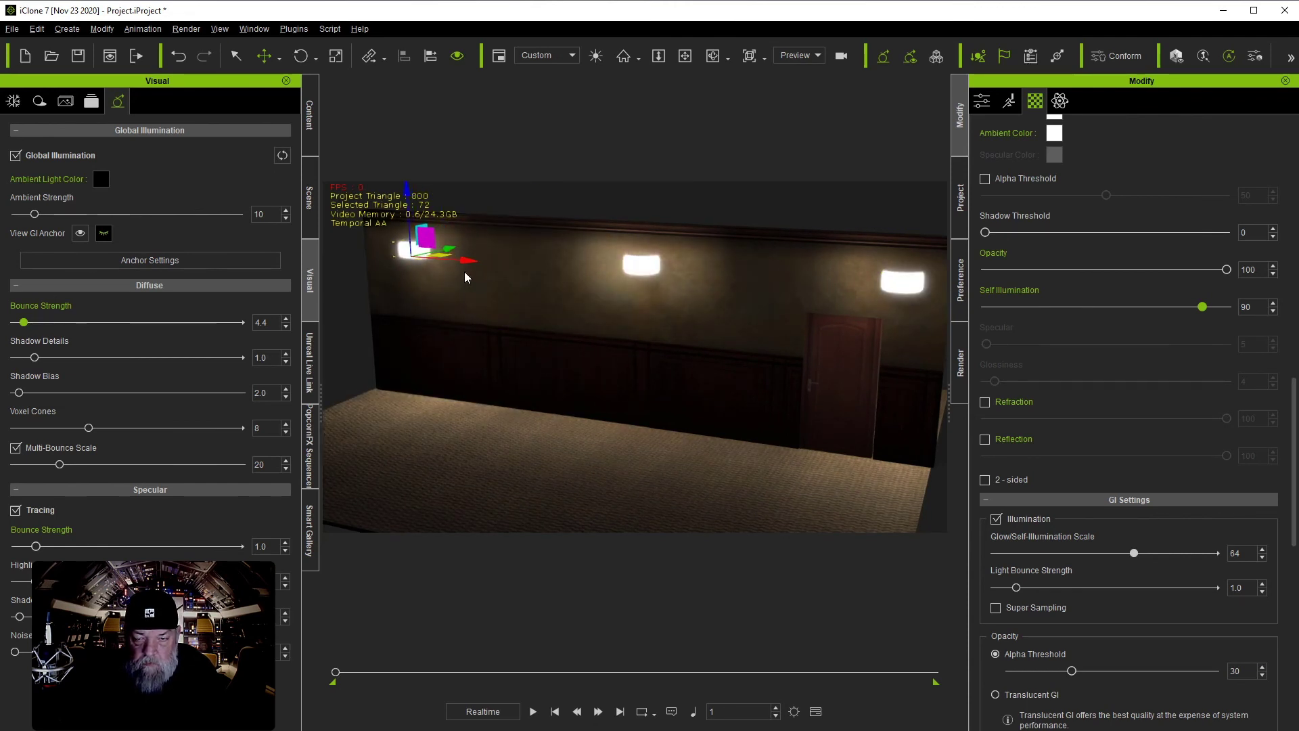
Zoom and pan the view to frame the three lamps and the door.
scroll(622, 331, up, 3)
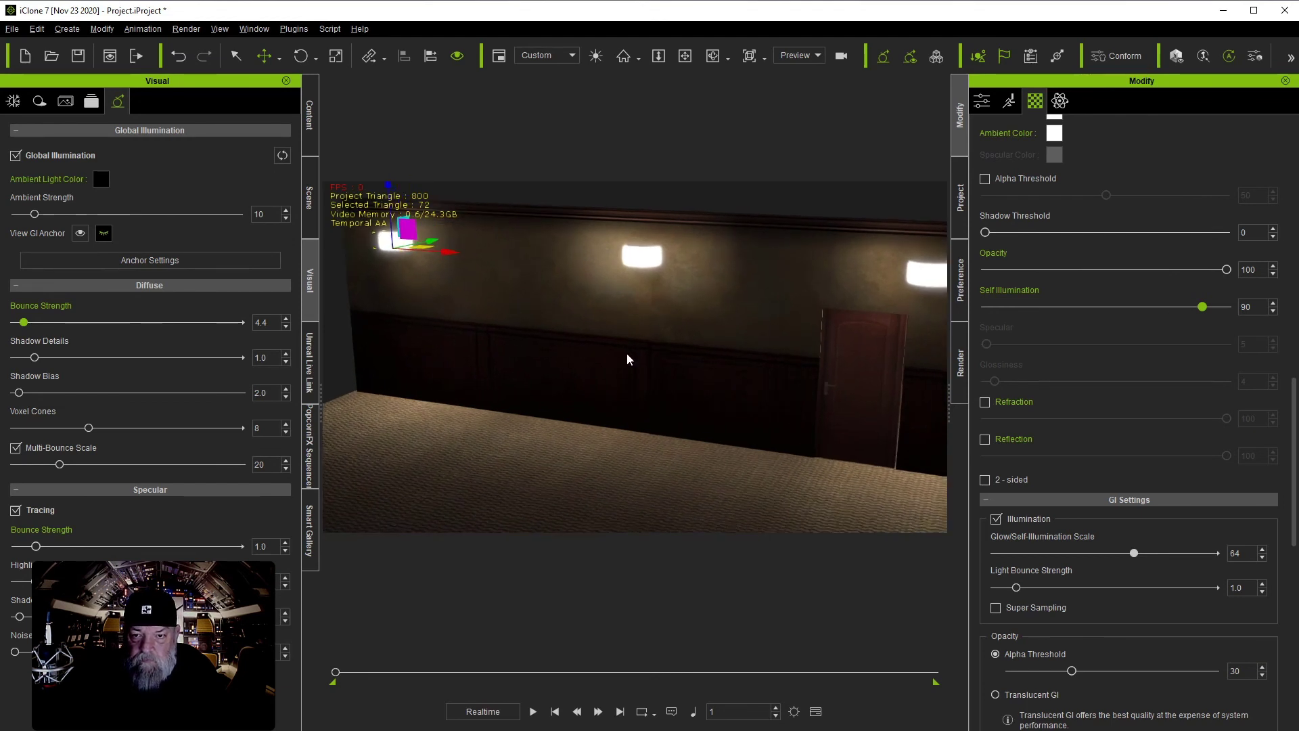
scroll(619, 359, up, 3)
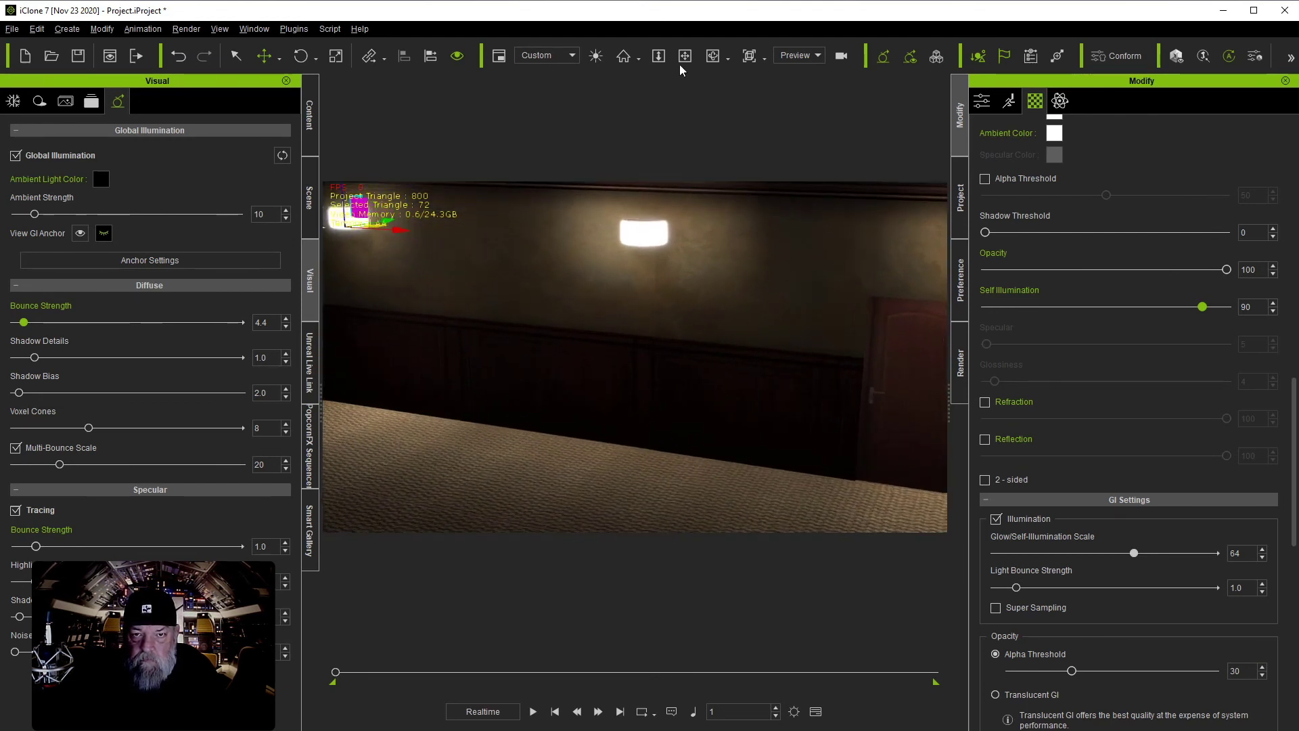
click(685, 56)
drag(679, 185, 715, 274)
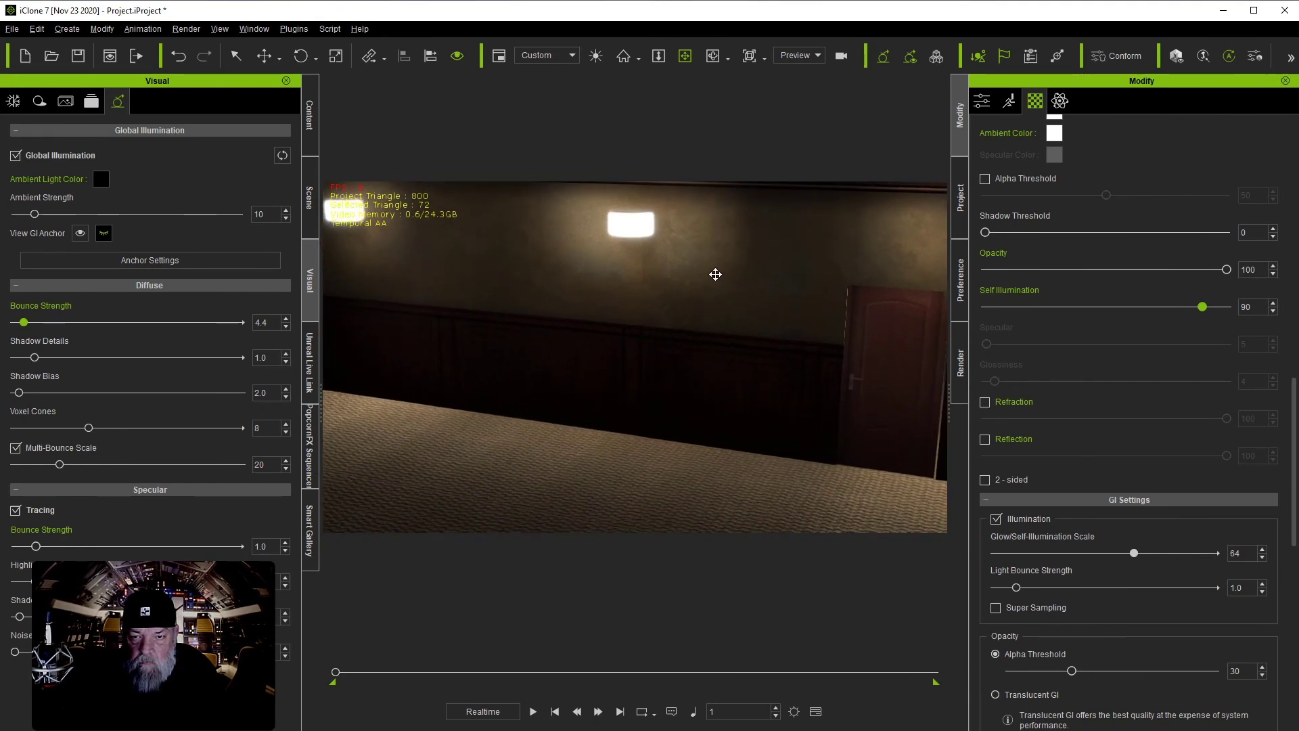
drag(733, 348, 727, 311)
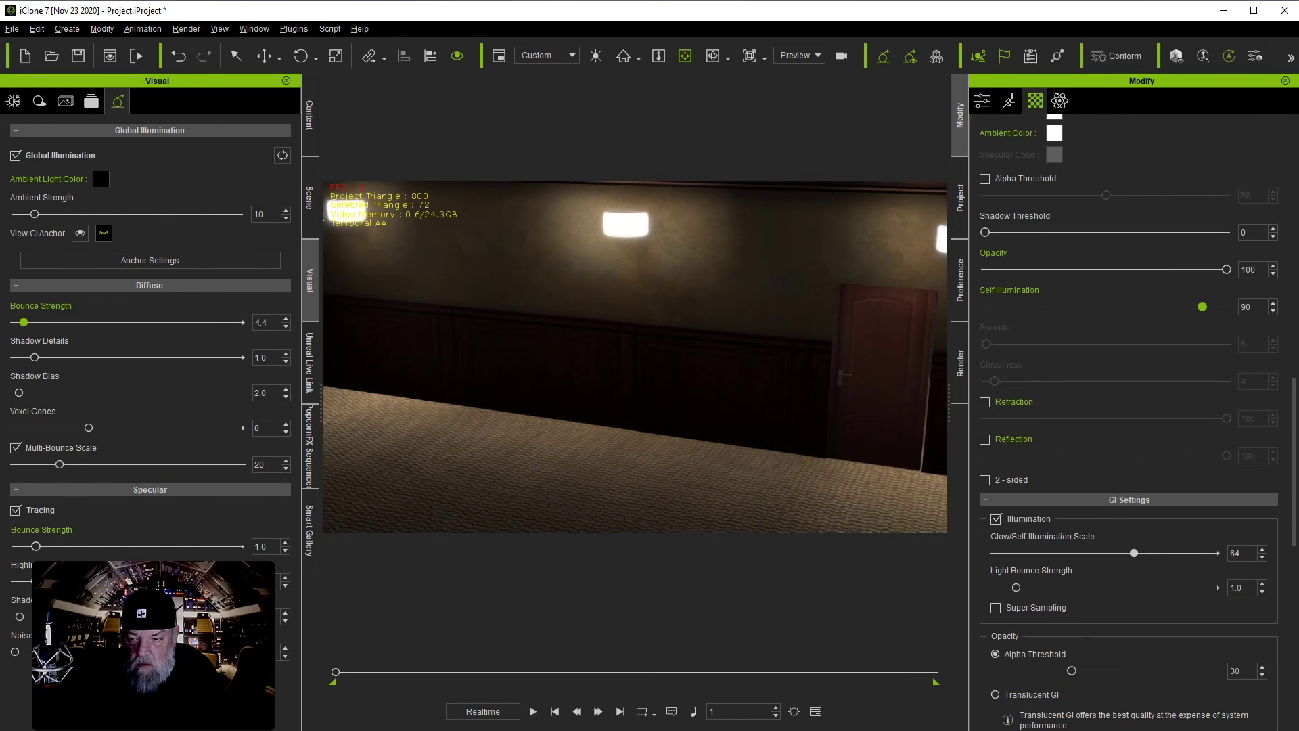
Deselect everything and lower diffuse Bounce Strength from 4.4 to about 3.5.
click(564, 351)
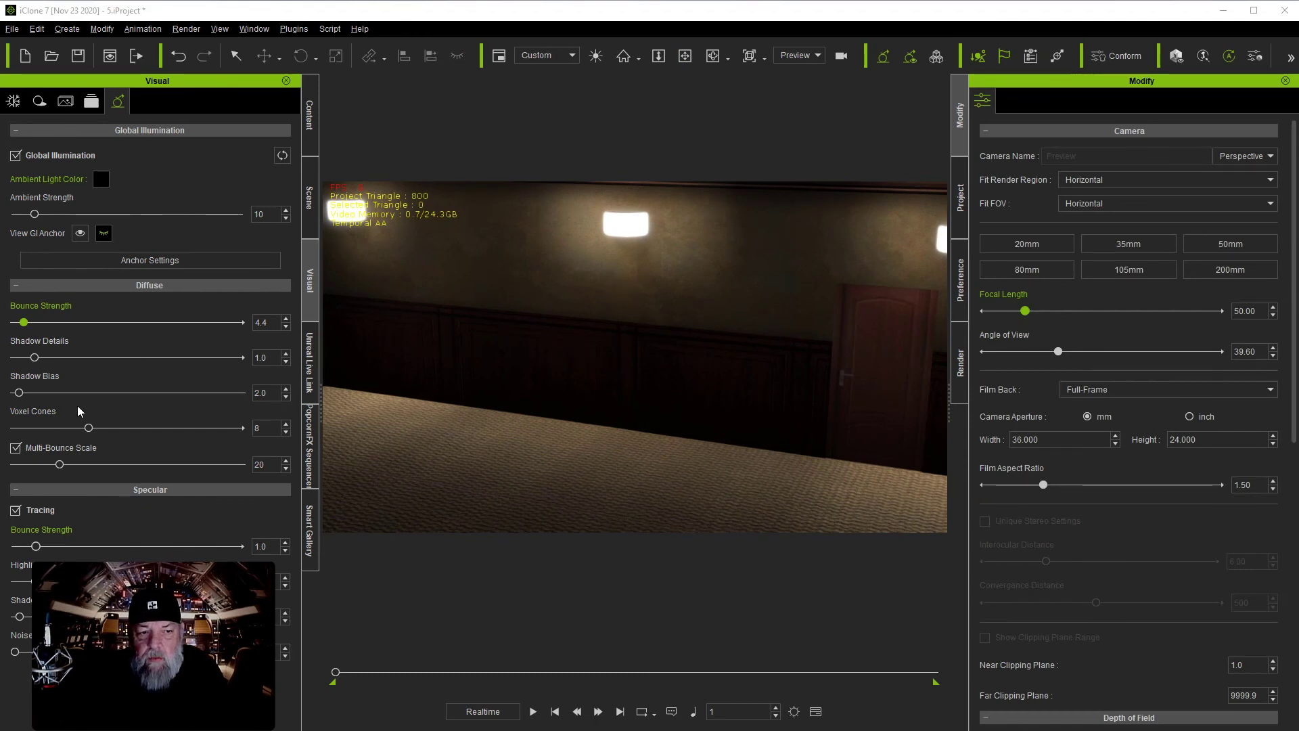
mouse_move(31, 327)
mouse_down()
mouse_move(41, 326)
mouse_move(23, 324)
mouse_up()
drag(21, 324, 25, 324)
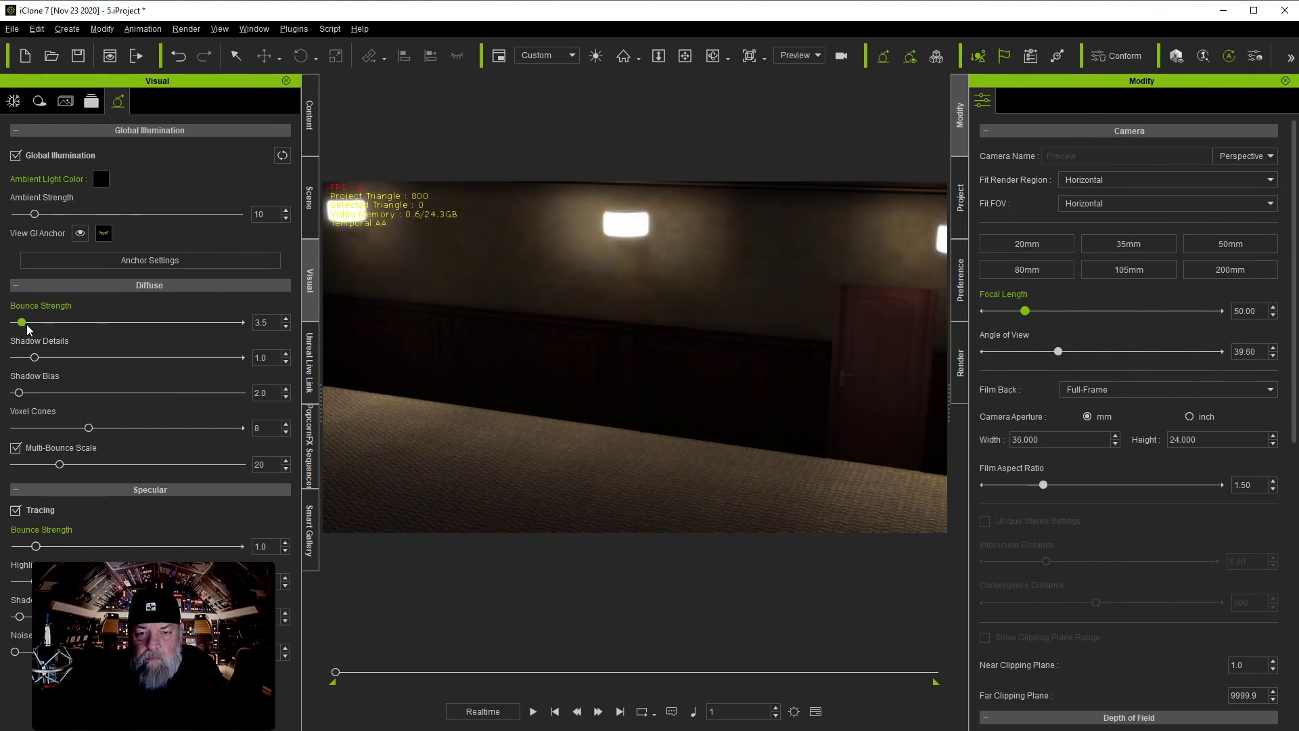